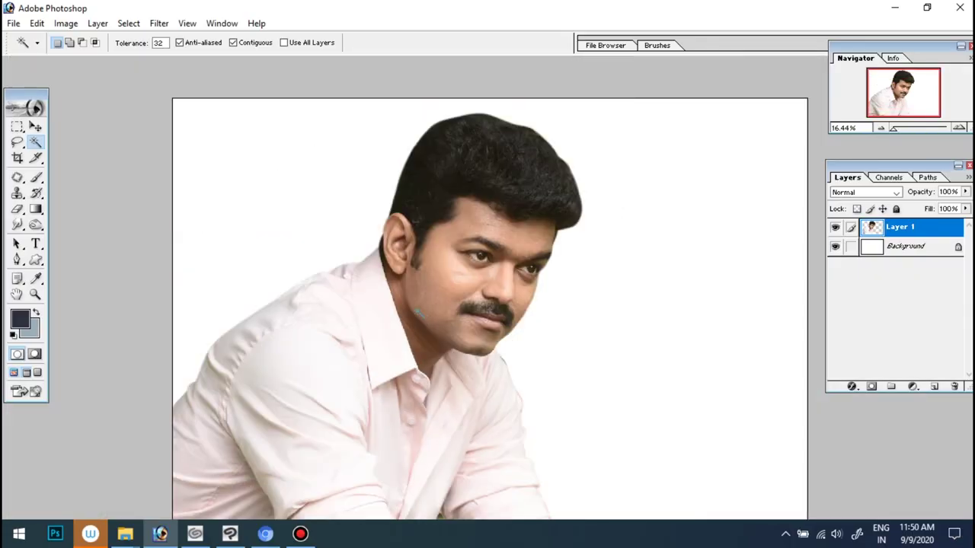
Lasso the shirt folds below the collar and feather the selection by 30 px.
key("l")
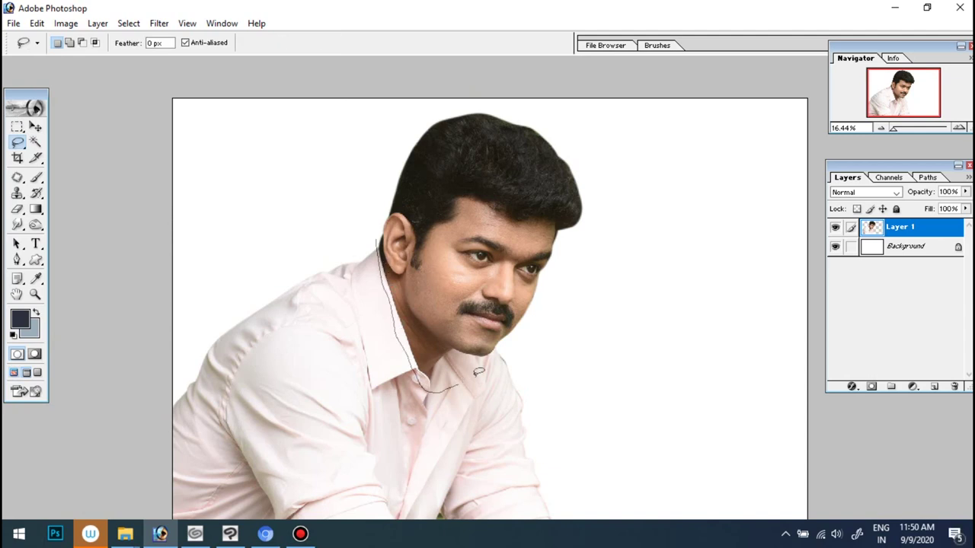
left_click_drag(277, 305, 309, 271)
right_click(361, 311)
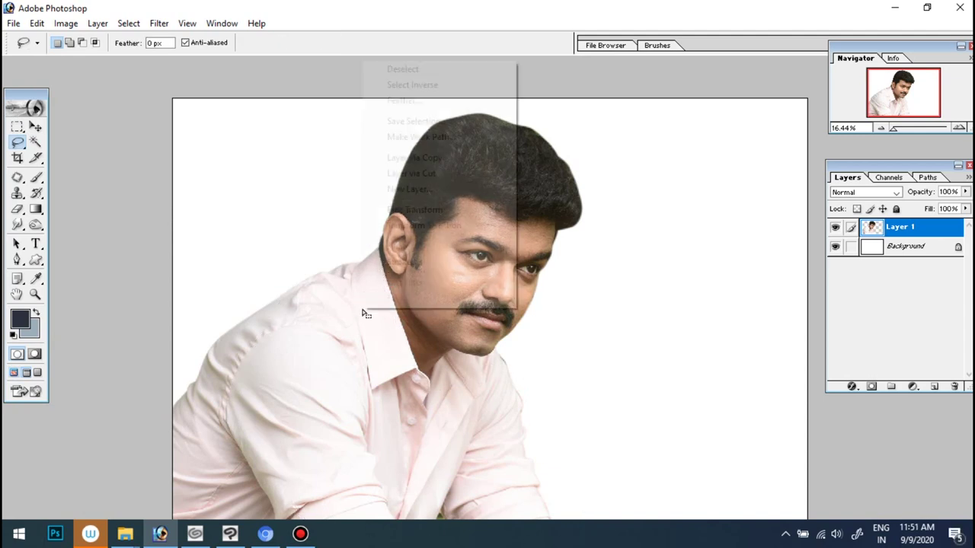
left_click(419, 105)
type("30")
key("Return")
Darken the feathered shirt folds with Curves, lifting the Red channel to keep the pink.
key("ctrl+h")
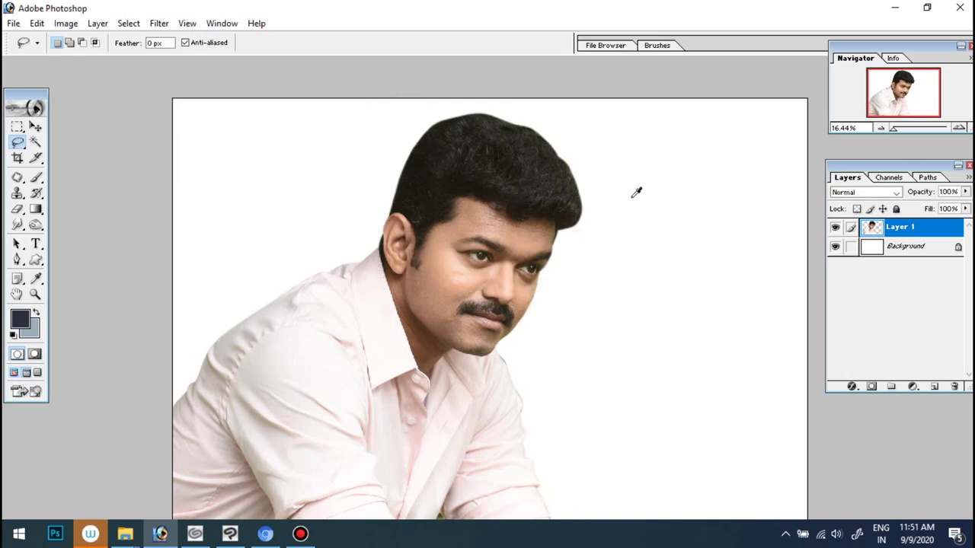
key("ctrl+m")
left_click_drag(817, 242, 828, 262)
left_click(934, 192)
key("ctrl+h")
key("ctrl+m")
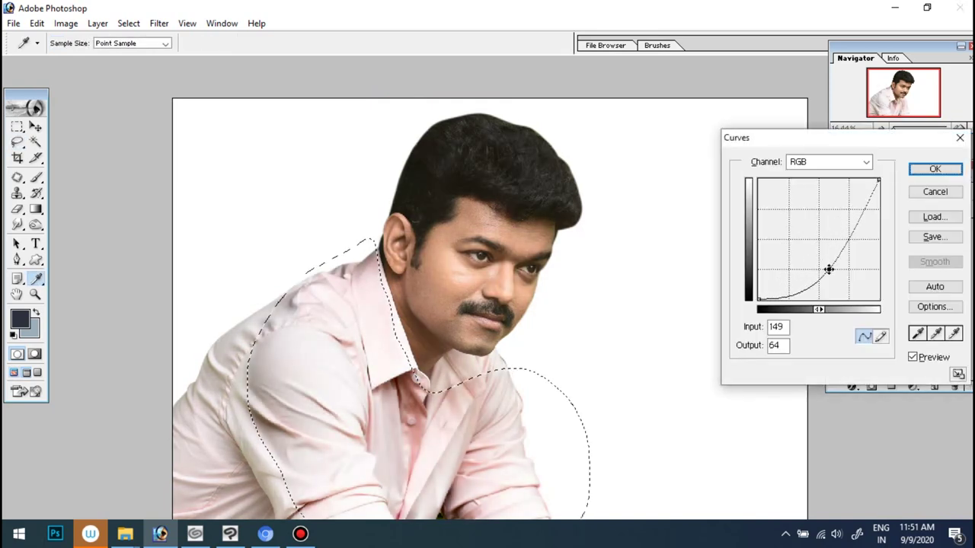
left_click(814, 161)
left_click(813, 189)
mouse_move(818, 239)
left_mouse_down()
mouse_move(818, 228)
mouse_move(818, 238)
left_mouse_up()
left_click(935, 169)
Lasso and feather the left shoulder and upper sleeve, then darken them with Curves.
key("l")
mouse_move(328, 251)
left_mouse_down()
mouse_move(245, 201)
mouse_move(187, 226)
left_mouse_up()
right_click(259, 251)
left_click(315, 302)
key("Return")
key("i")
key("ctrl+m")
left_click_drag(830, 227, 830, 242)
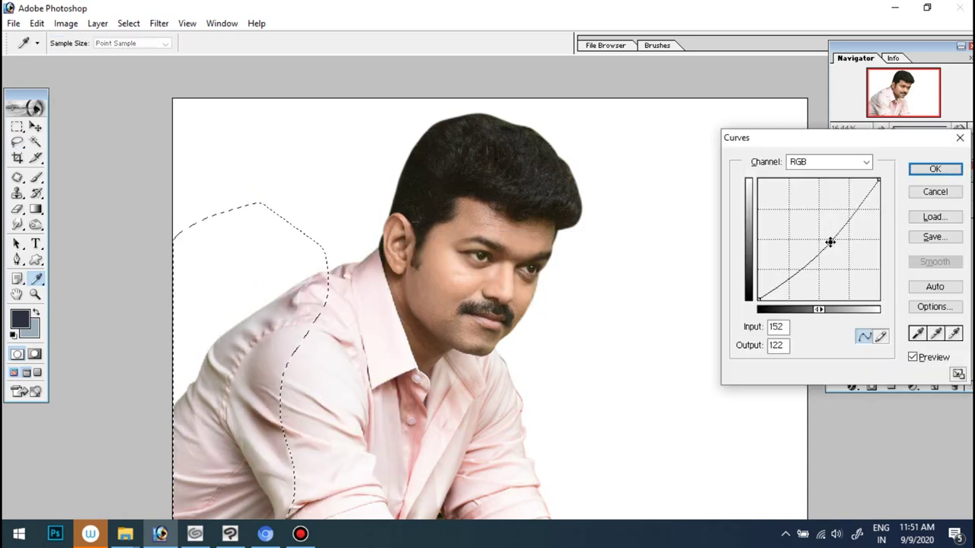
key("ctrl+plus")
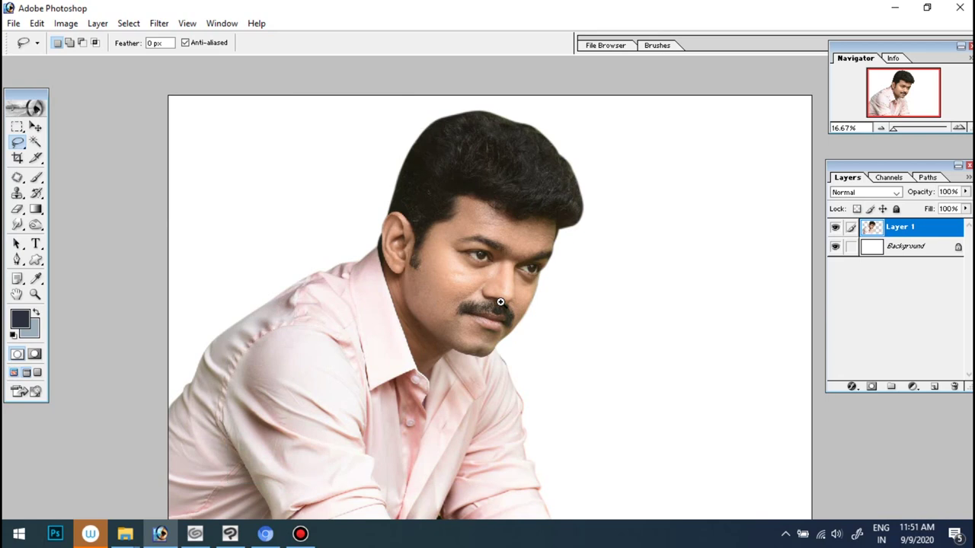
Undo a stray brush dab and create a new empty layer for the tints.
key("b")
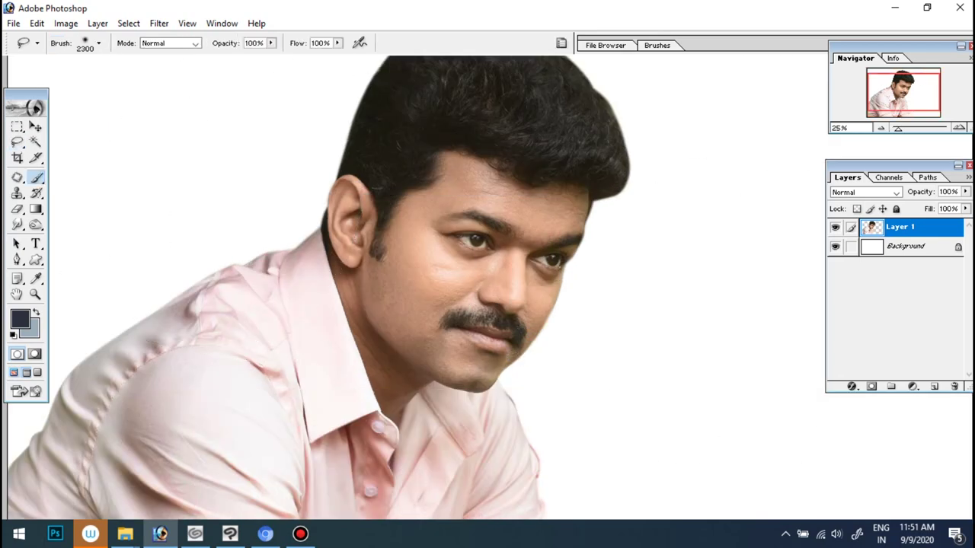
left_click(186, 179)
key("ctrl+z")
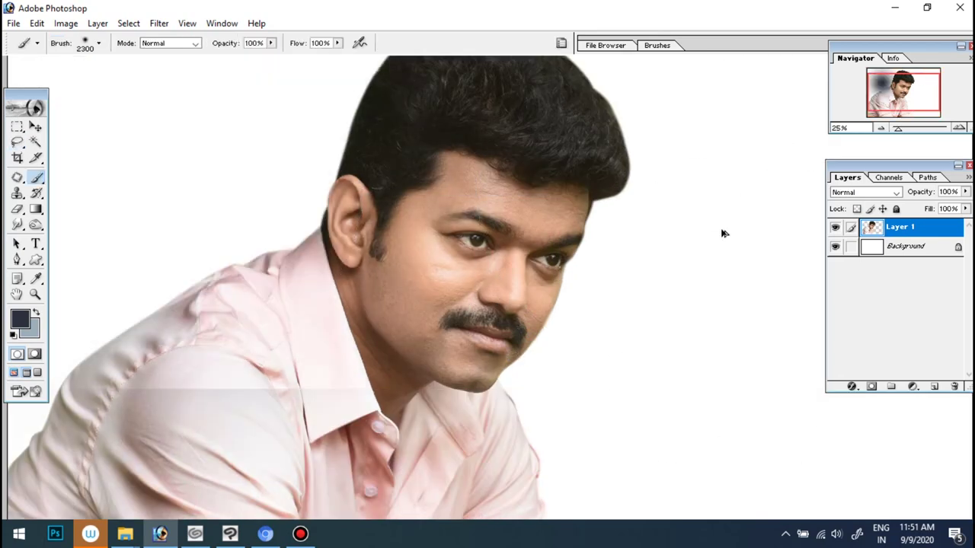
left_click(935, 386)
Set the brush to Color Burn with lower opacity and 11% flow, testing a purple tint.
left_click(663, 189)
left_click(883, 168)
left_click(271, 43)
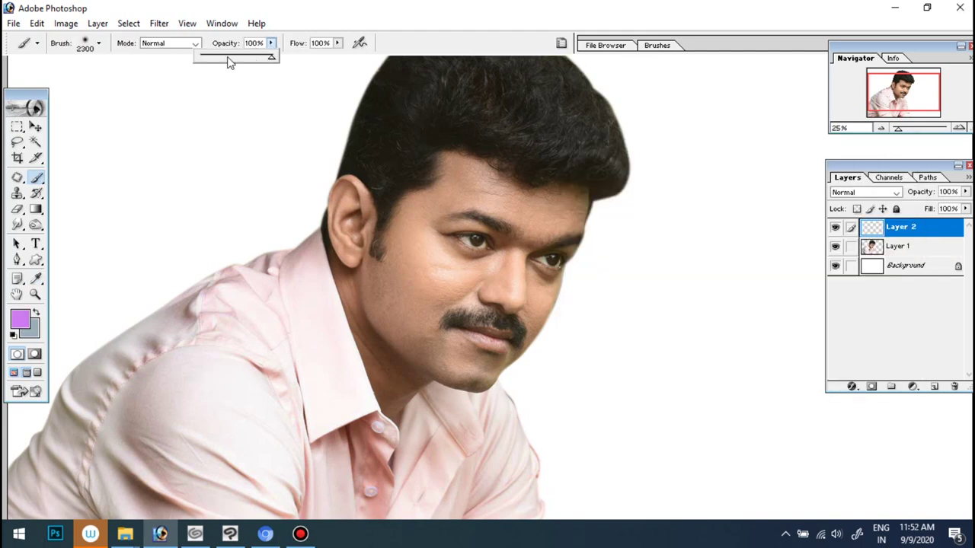
left_click(190, 42)
left_click(168, 109)
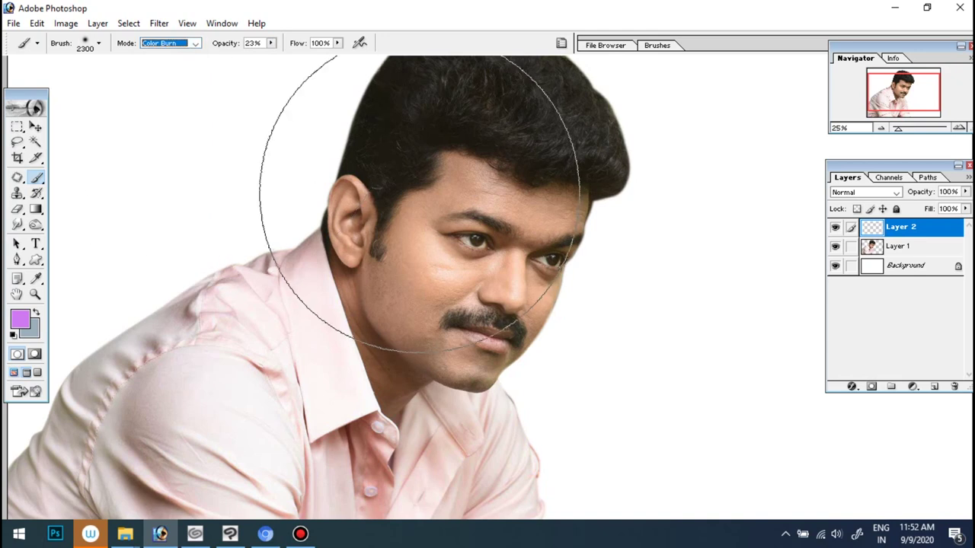
key("bracketleft")
key("bracketleft")
key("bracketleft")
left_click(723, 336)
key("ctrl+z")
key("bracketleft")
key("bracketleft")
key("bracketleft")
left_click(338, 42)
left_click_drag(311, 60, 274, 61)
key("bracketleft")
key("bracketleft")
key("bracketleft")
key("bracketleft")
key("bracketleft")
key("bracketleft")
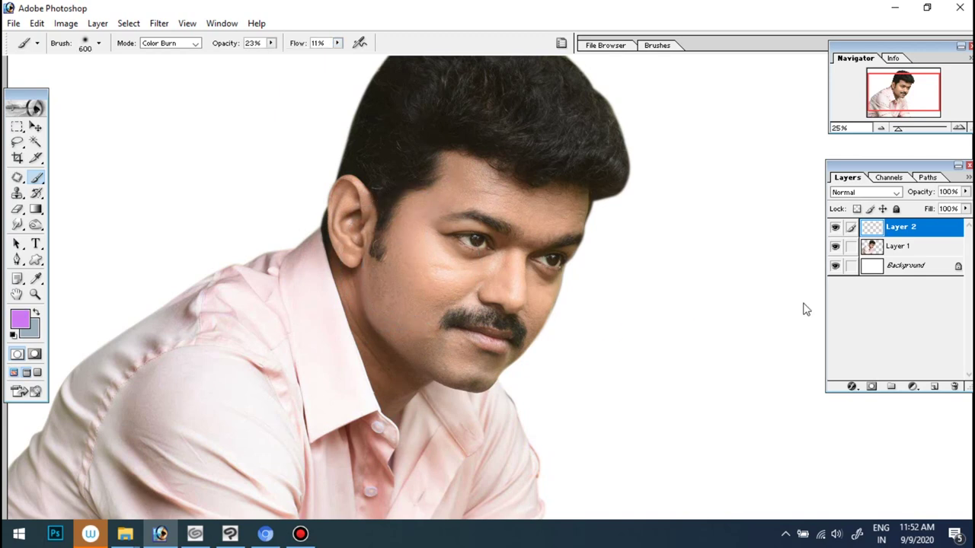
Pick an orange painting colour, then switch to pink, shrinking the brush.
left_click(20, 318)
left_click(770, 335)
left_click(750, 190)
left_click(877, 168)
key("bracketleft")
key("bracketleft")
key("bracketleft")
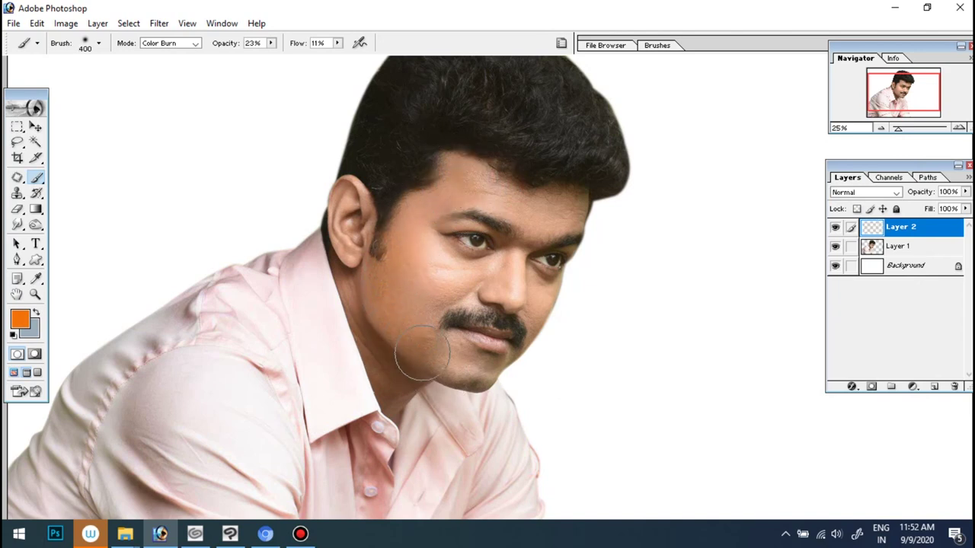
key("bracketleft")
key("bracketleft")
left_click(20, 318)
left_click(777, 195)
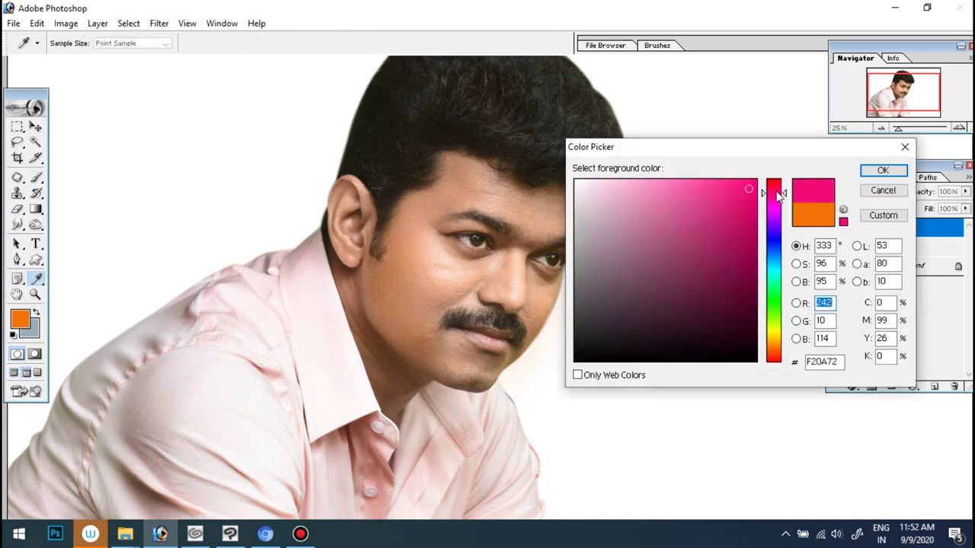
left_click(881, 171)
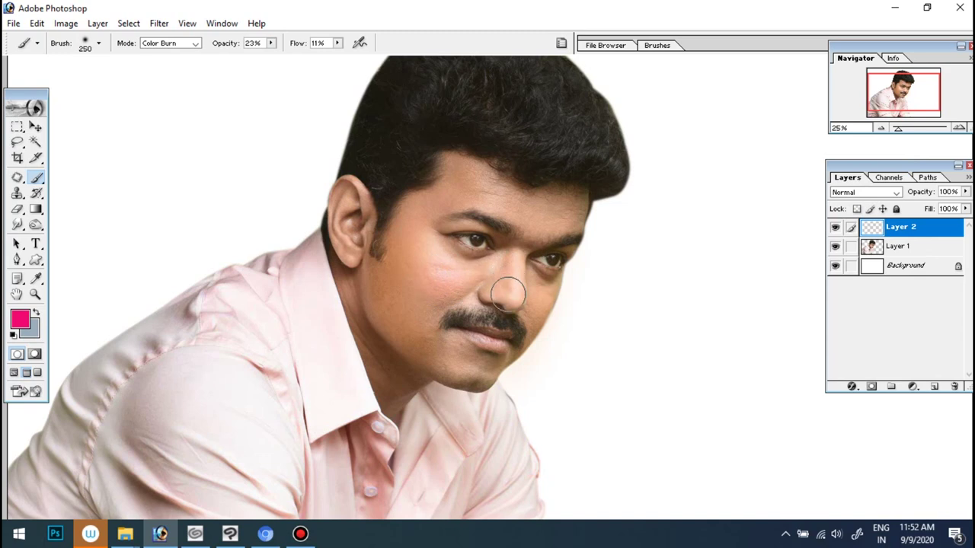
Paint a pink glow along the hair and left shoulder at 100% opacity.
key("bracketright")
key("bracketright")
key("bracketright")
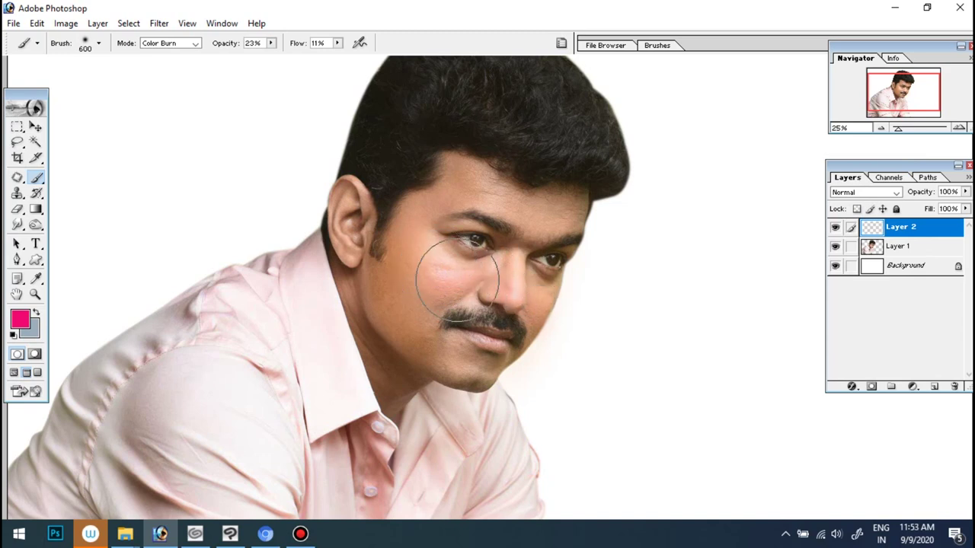
scroll(488, 305, "up", 2)
left_click_drag(272, 46, 332, 58)
mouse_move(392, 84)
left_mouse_down()
mouse_move(365, 98)
mouse_move(279, 257)
mouse_move(46, 472)
left_mouse_up()
mouse_move(398, 198)
left_mouse_down()
mouse_move(76, 402)
mouse_move(30, 502)
left_mouse_up()
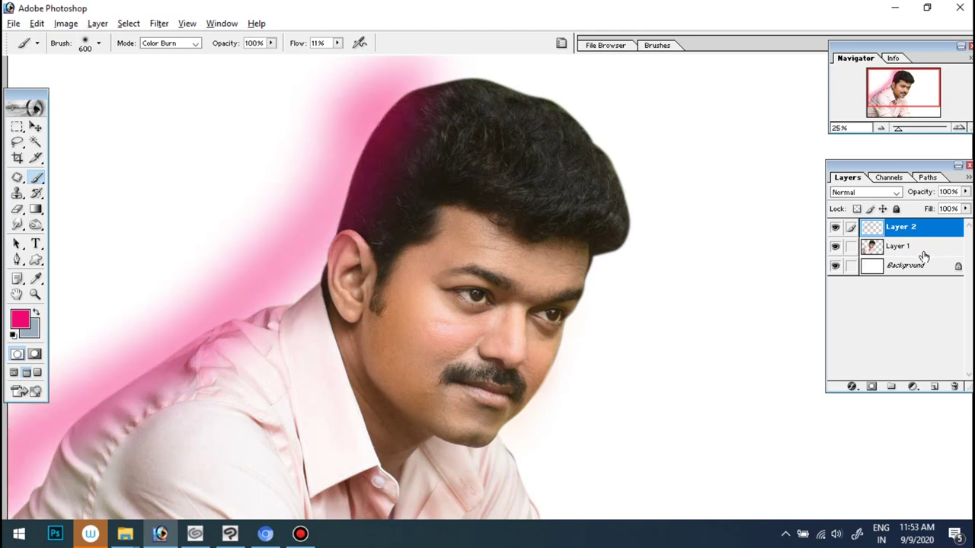
key("ctrl+alt+z")
key("ctrl+alt+z")
Erase the magenta tint spilling onto the hair.
scroll(414, 218, "down", 1)
key("e")
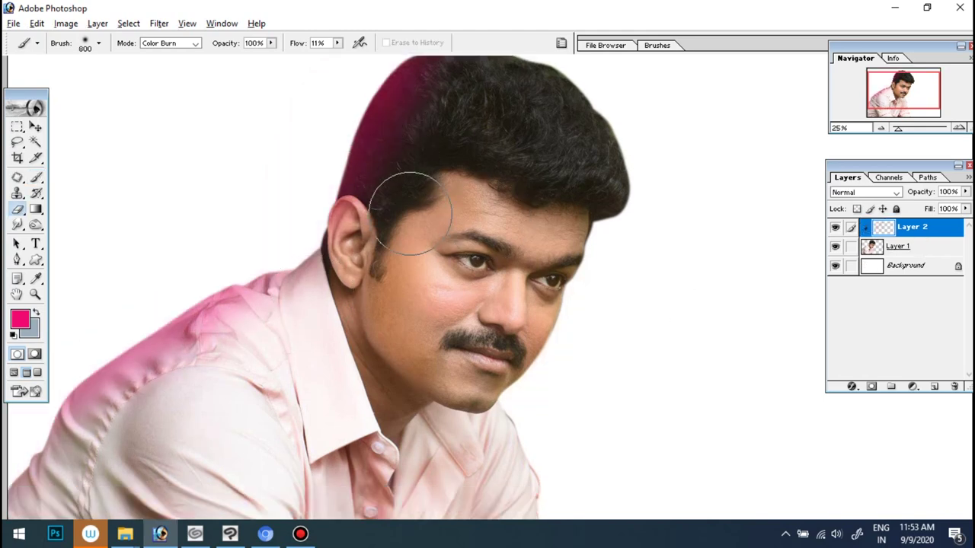
mouse_move(446, 130)
left_mouse_down()
mouse_move(413, 163)
mouse_move(320, 370)
left_mouse_up()
scroll(358, 305, "down", 2)
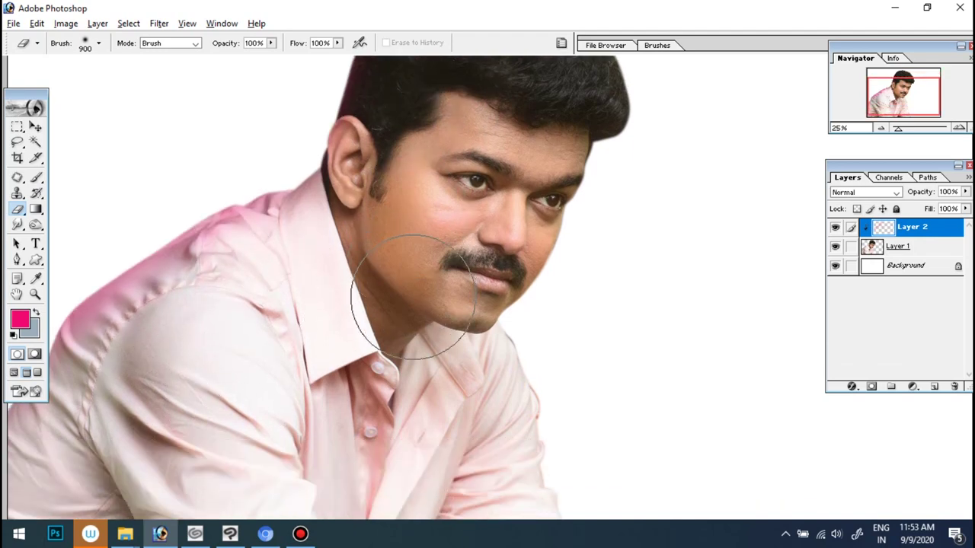
scroll(699, 253, "up", 1)
Shift the hue of the tints with Hue/Saturation.
key("ctrl+u")
mouse_move(831, 361)
left_mouse_down()
mouse_move(849, 365)
mouse_move(840, 366)
left_mouse_up()
key("Return")
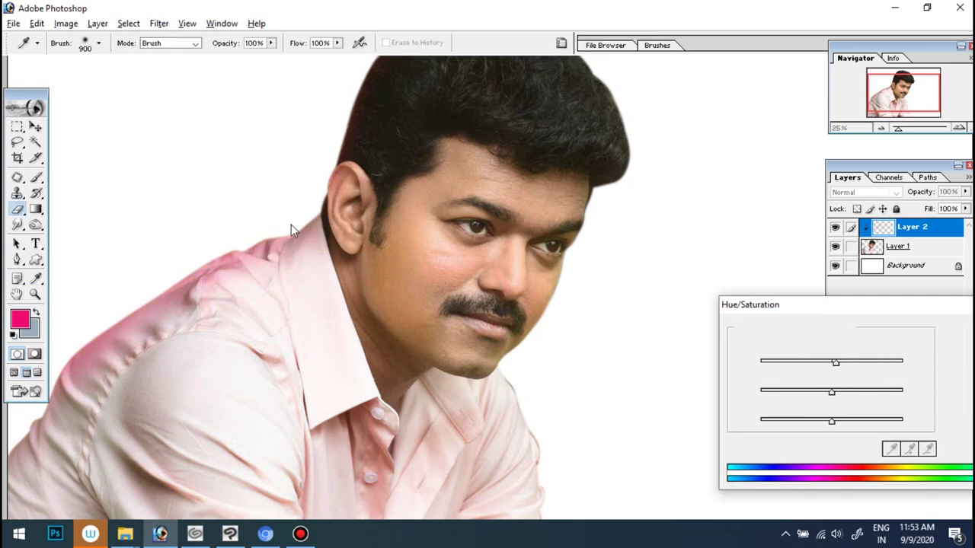
Boost the portrait layer with +14 contrast and +17 saturation.
key("ctrl+minus")
left_click(457, 297, "ctrl")
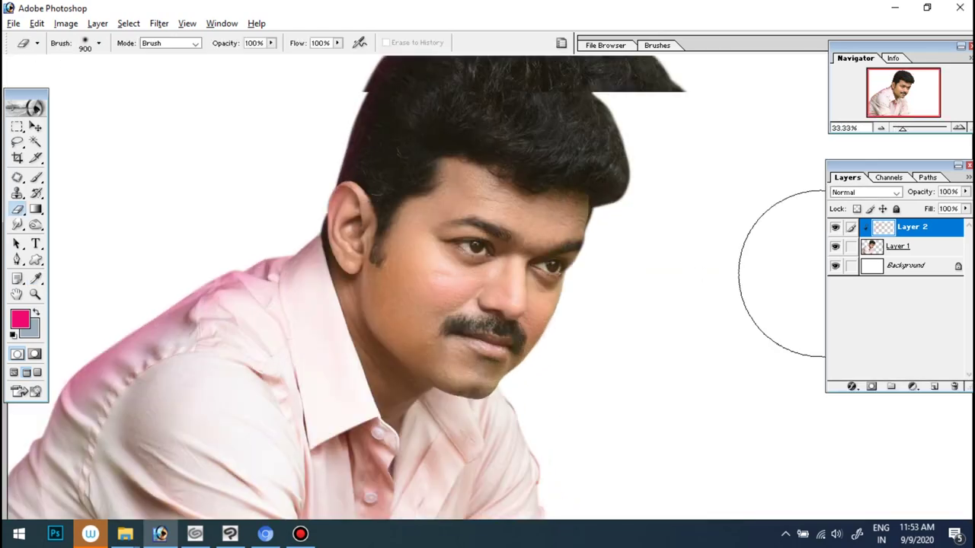
key("ctrl+plus")
left_click(897, 246)
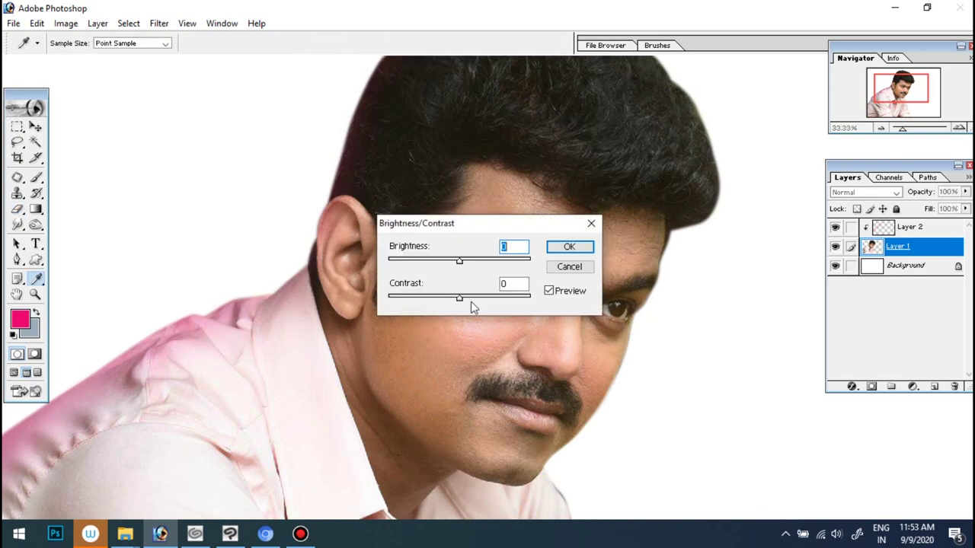
left_click_drag(463, 279, 474, 279)
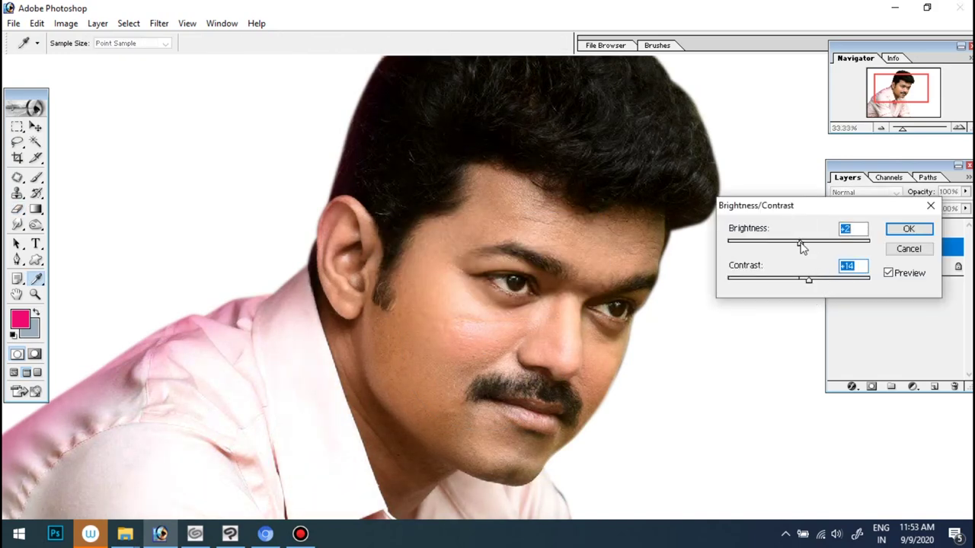
key("Return")
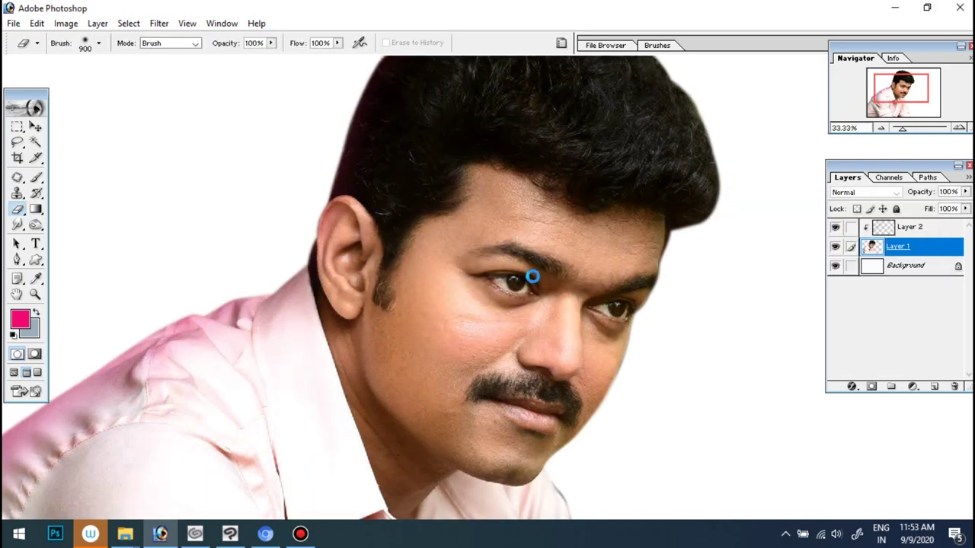
key("ctrl+u")
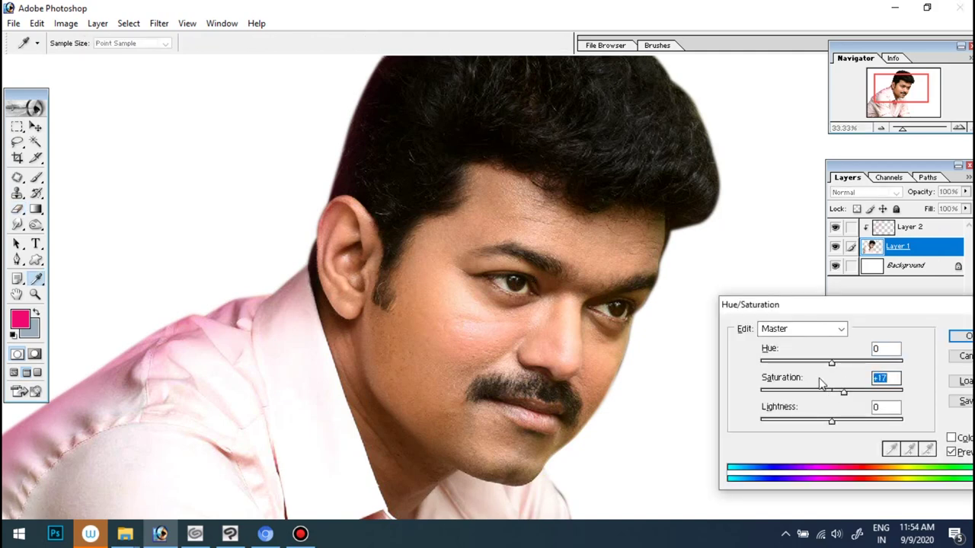
left_click(961, 337)
Set the tint layer's blend mode to Color Burn.
left_click(912, 227)
left_click(865, 192)
left_click(853, 418)
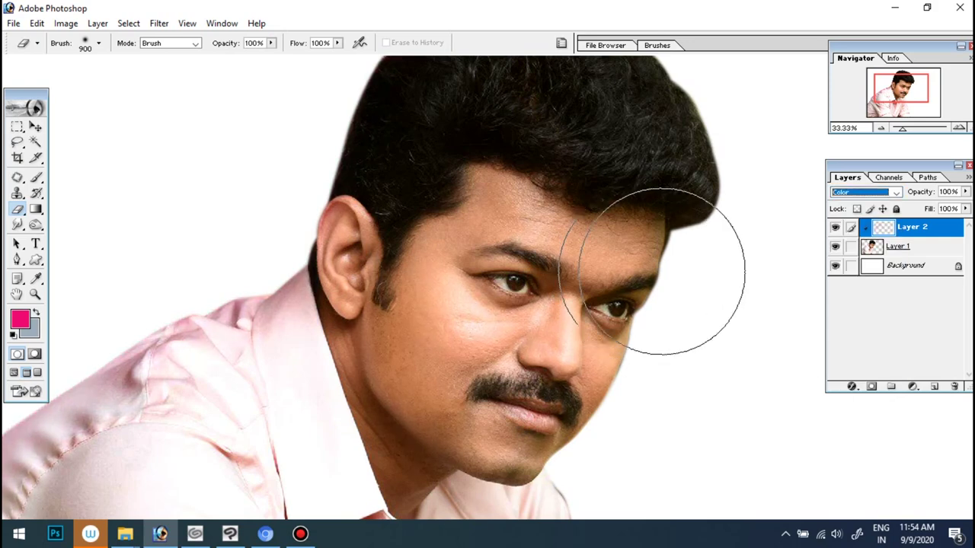
left_click(864, 192)
left_click(856, 248)
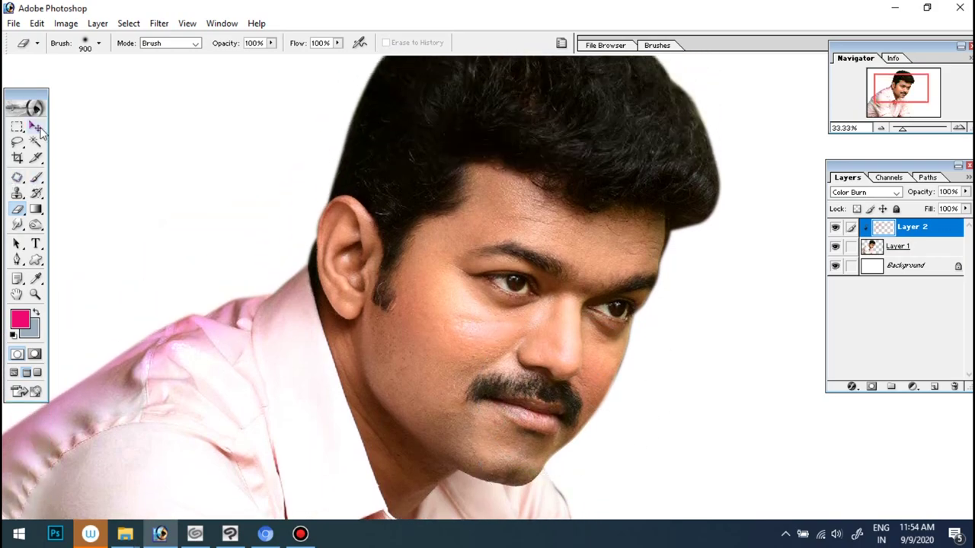
Add Magenta +8 to the Neutrals with Selective Color on the portrait layer.
left_click(35, 126)
key("ctrl+plus")
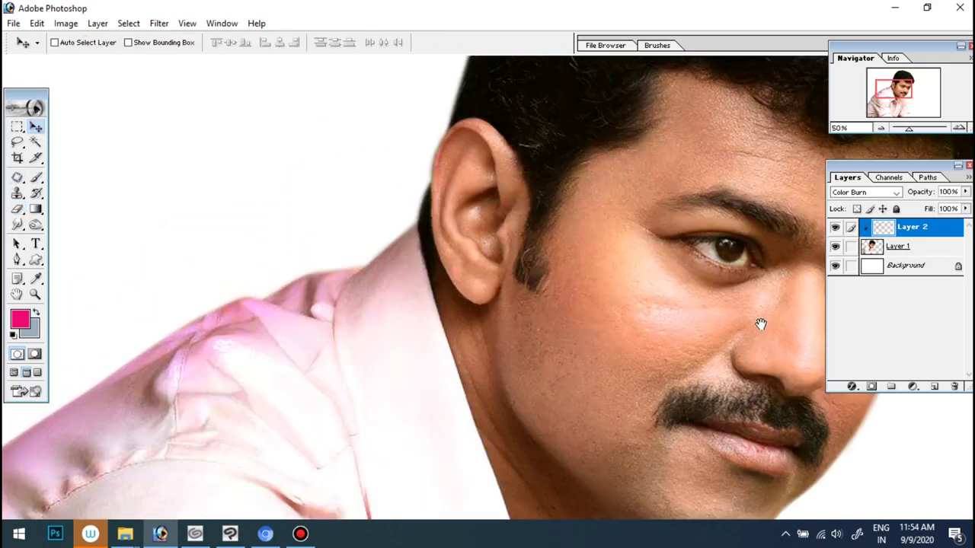
key("alt+bracketleft")
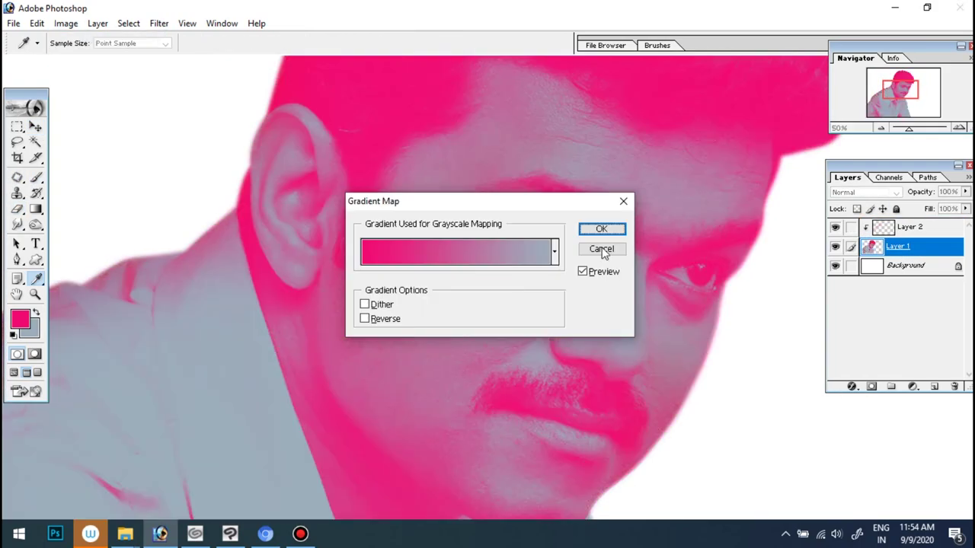
left_click(600, 250)
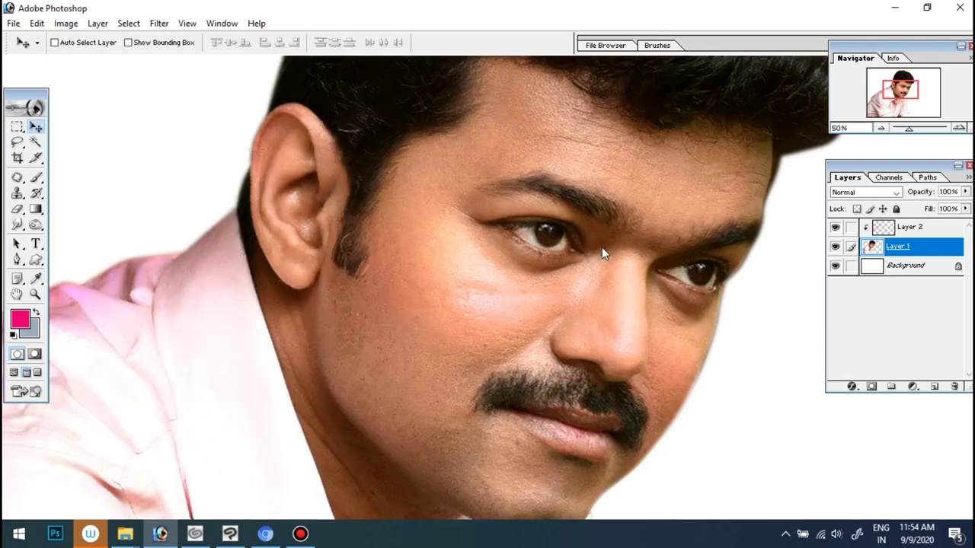
left_click_drag(817, 250, 822, 251)
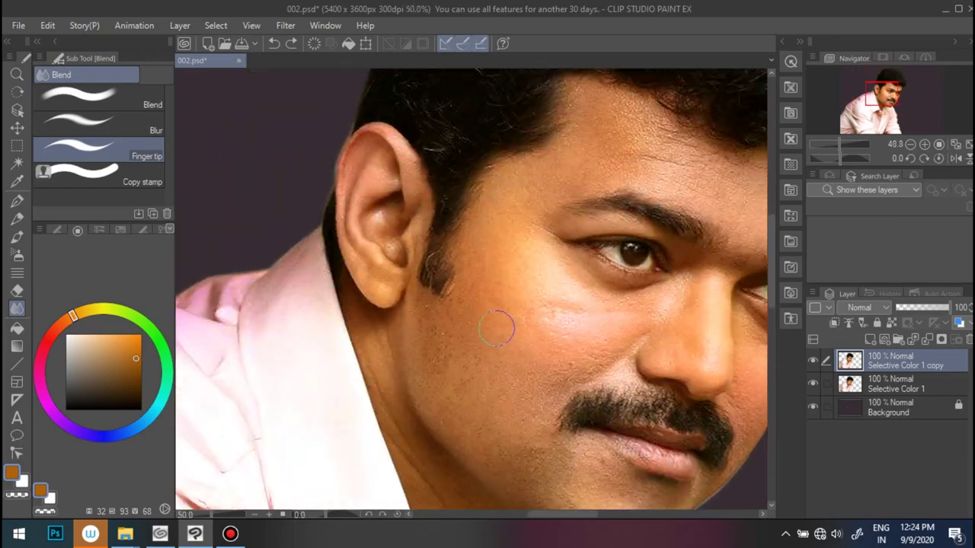
scroll(497, 329, "up", 3)
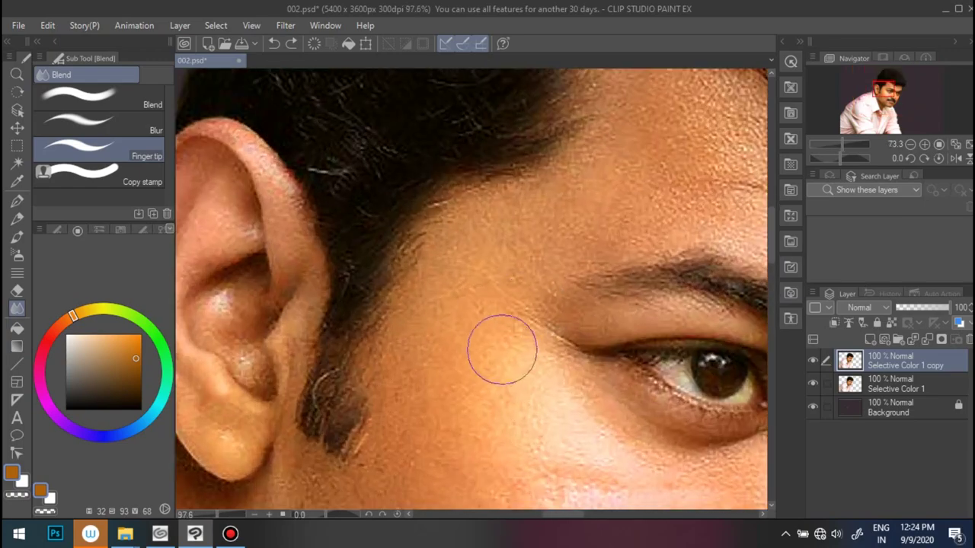
Smudge the skin from temple to cheek and between jaw and mustache smooth.
key("Tab")
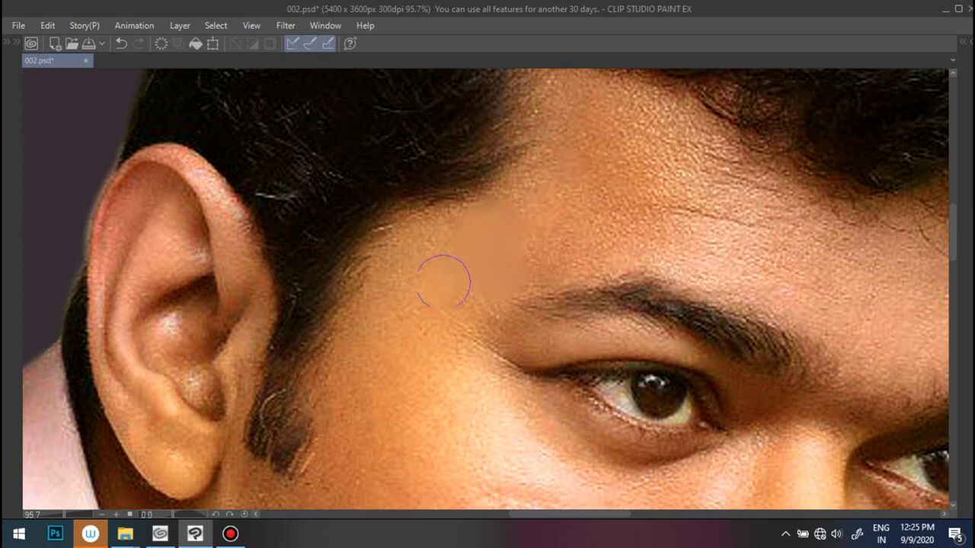
mouse_move(412, 260)
left_mouse_down()
mouse_move(392, 328)
mouse_move(403, 392)
mouse_move(395, 341)
left_mouse_up()
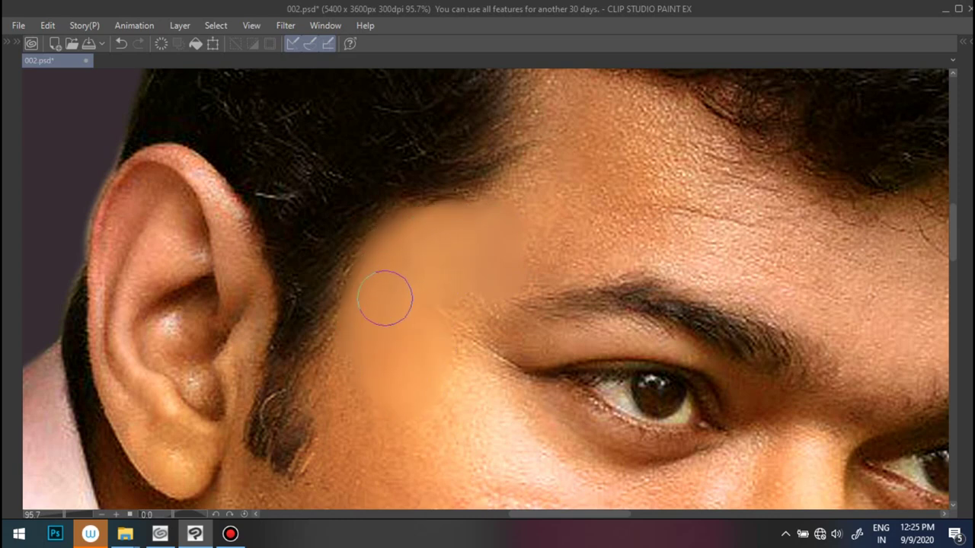
scroll(387, 294, "down", 3)
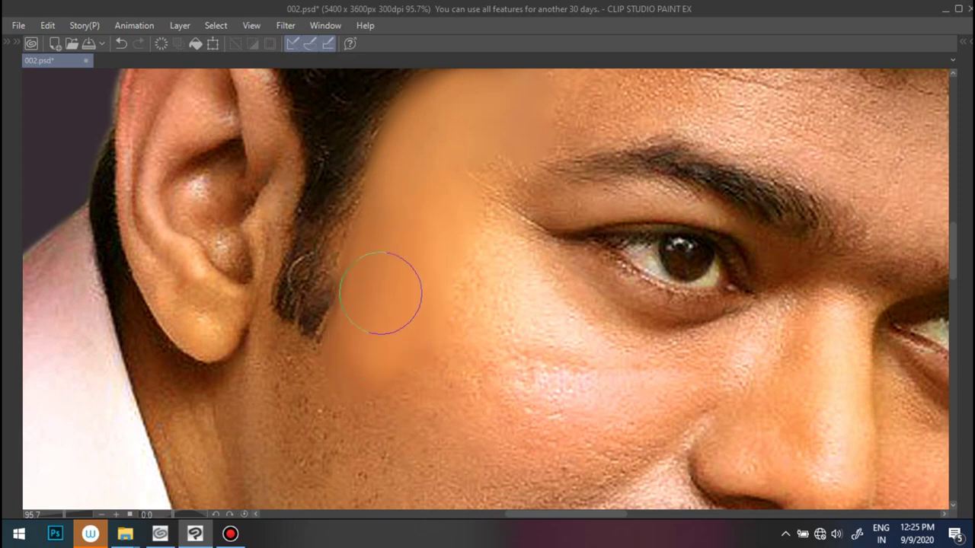
scroll(388, 332, "down", 3)
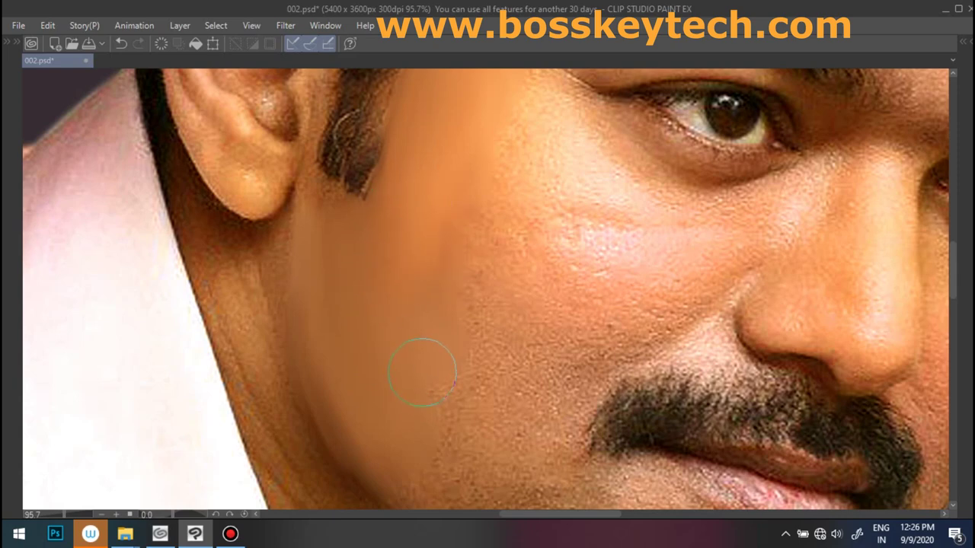
scroll(422, 372, "down", 3)
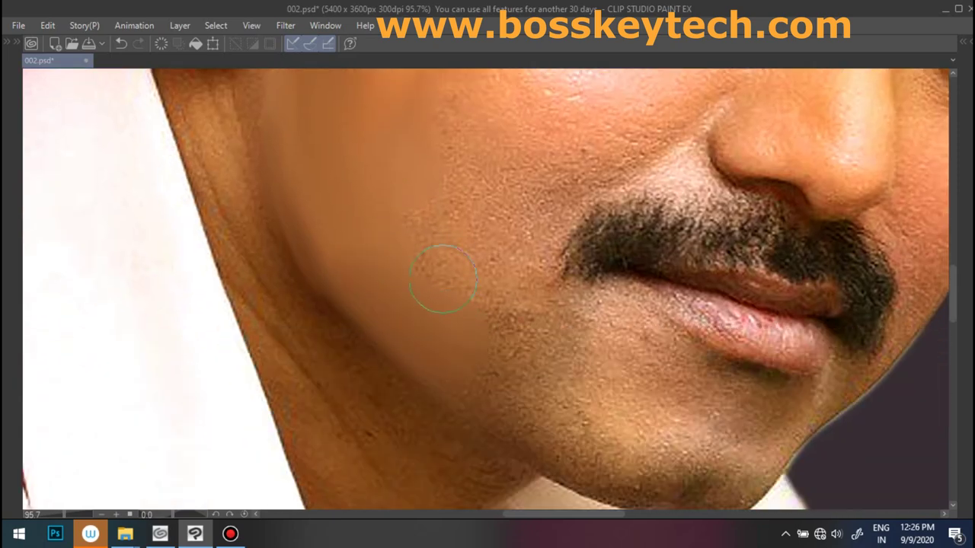
mouse_move(408, 229)
left_mouse_down()
mouse_move(420, 322)
mouse_move(484, 243)
left_mouse_up()
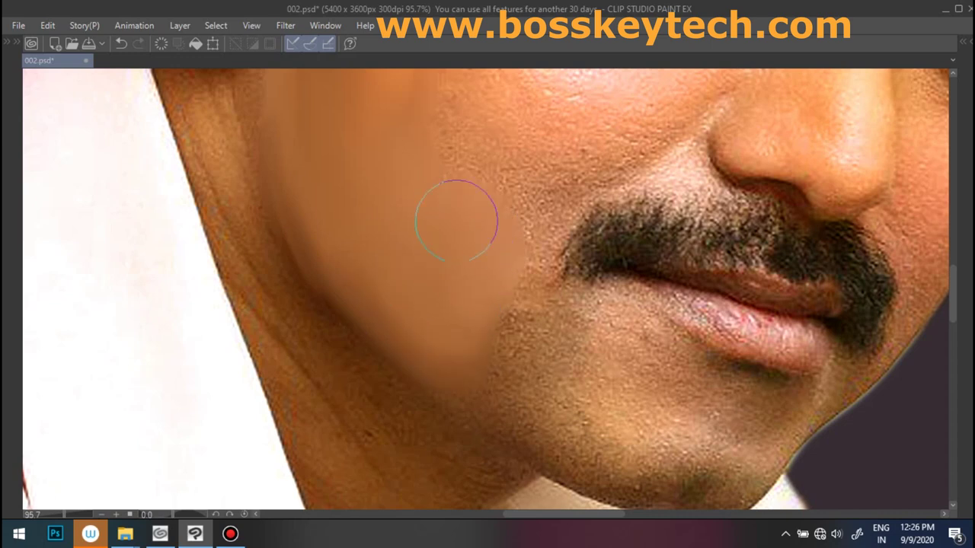
left_click_drag(448, 280, 373, 301)
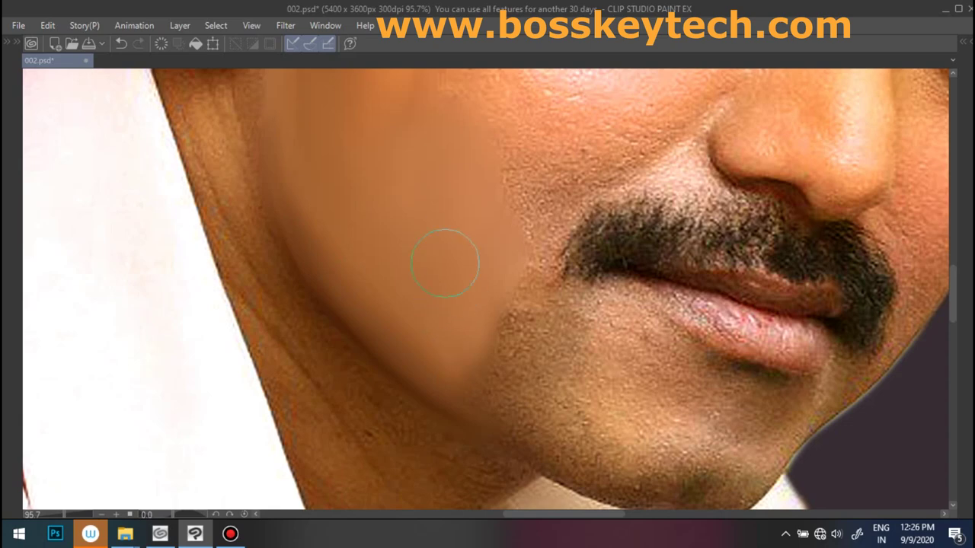
scroll(445, 263, "up", 3)
left_click_drag(412, 286, 389, 271)
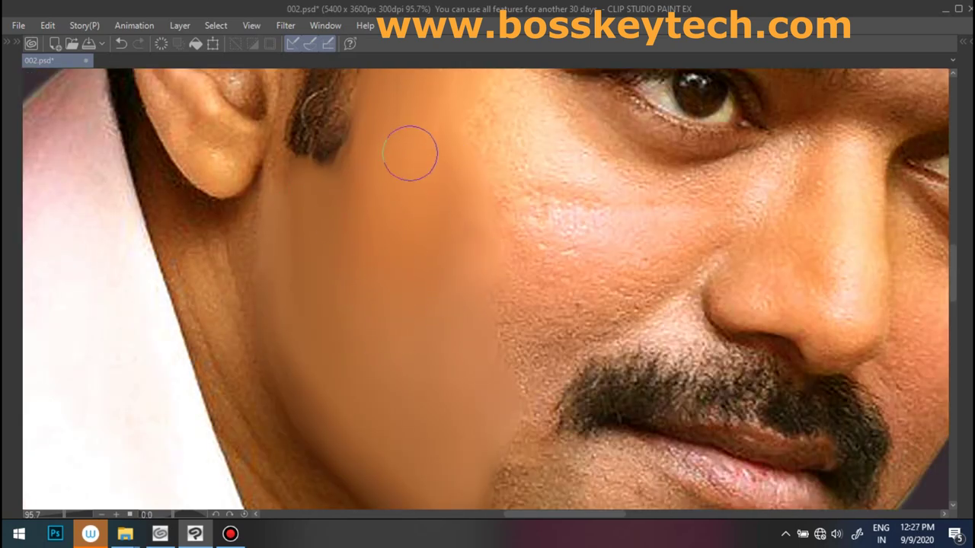
scroll(409, 153, "down", 3)
scroll(475, 277, "down", 1)
scroll(531, 290, "up", 2)
scroll(492, 281, "up", 3)
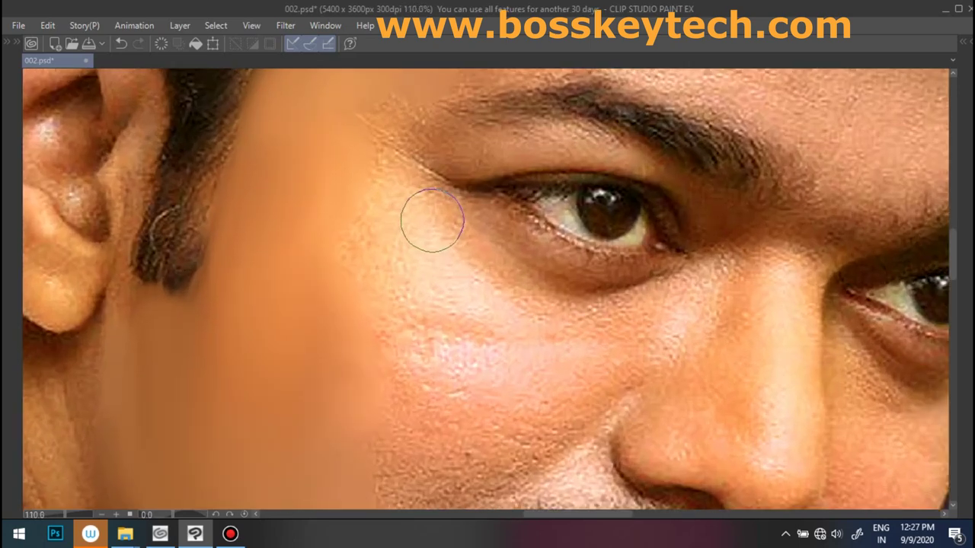
scroll(432, 220, "down", 1)
key("Tab")
scroll(424, 211, "down", 2)
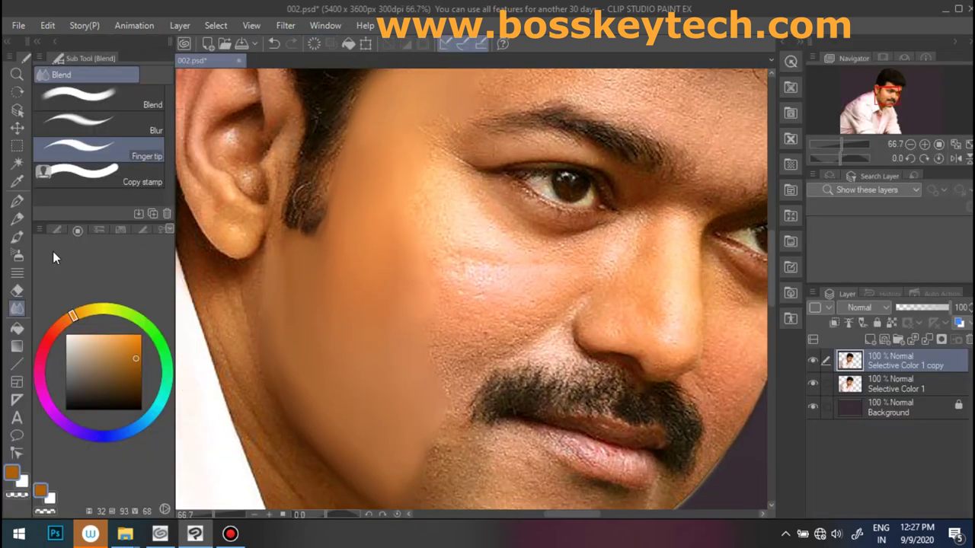
scroll(422, 282, "up", 2)
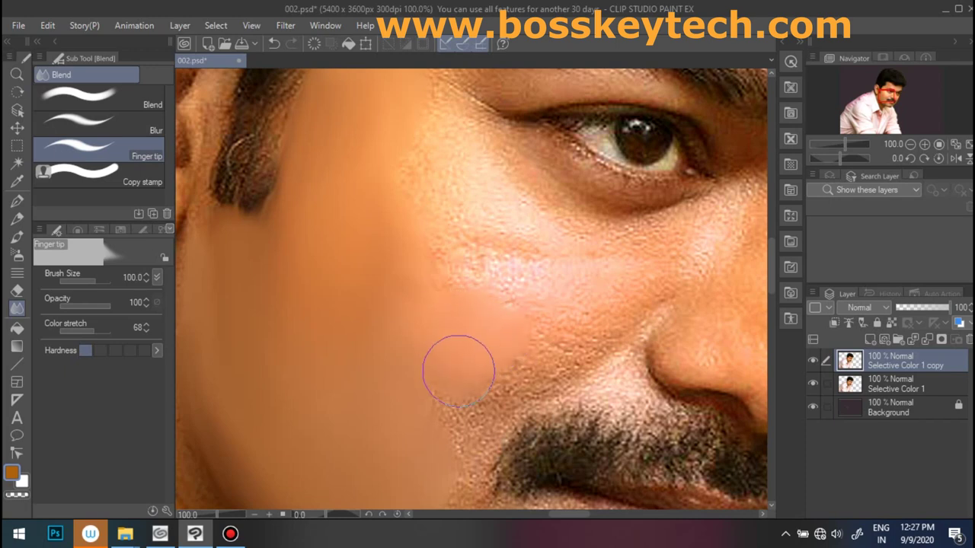
Rotate the canvas about 86° and blend the nose-cheek edge and nose bridge smooth.
left_click(157, 278)
key("bracketleft")
key("bracketleft")
key("bracketright")
key("bracketright")
key("bracketright")
key("bracketright")
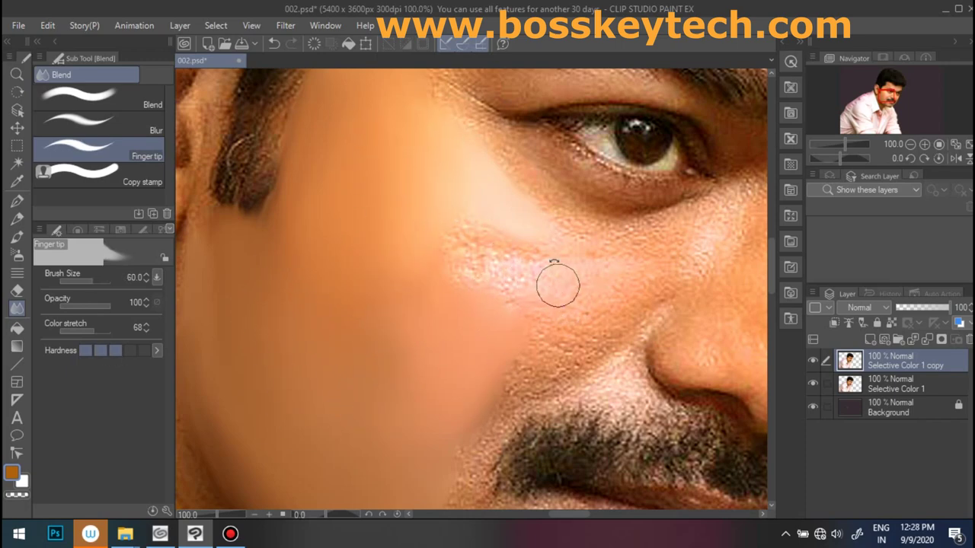
left_click_drag(554, 282, 472, 200)
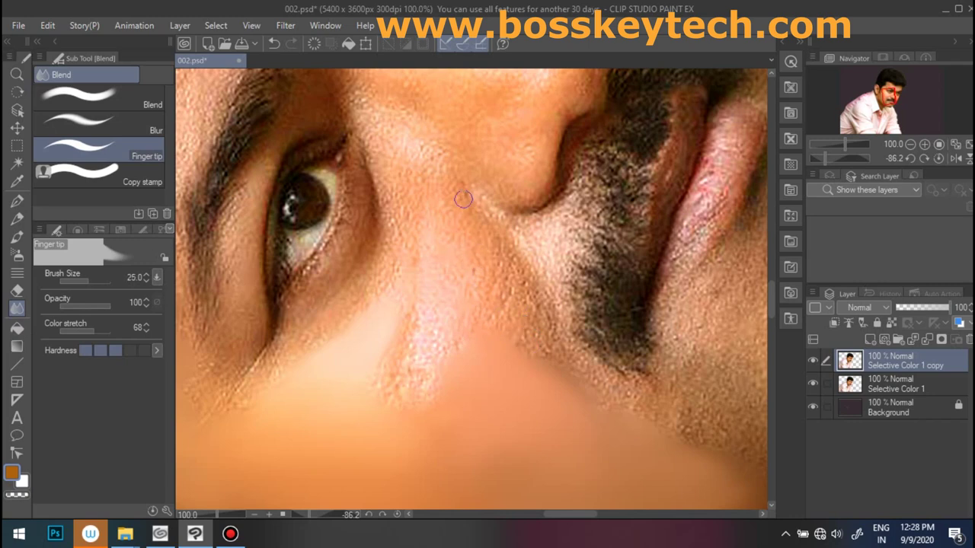
key("bracketright")
key("bracketright")
key("bracketright")
left_click_drag(536, 331, 518, 300)
left_click_drag(529, 342, 540, 373)
key("bracketleft")
key("bracketleft")
left_click_drag(511, 315, 546, 355)
key("bracketleft")
mouse_move(454, 305)
left_mouse_down()
mouse_move(438, 348)
mouse_move(442, 367)
left_mouse_up()
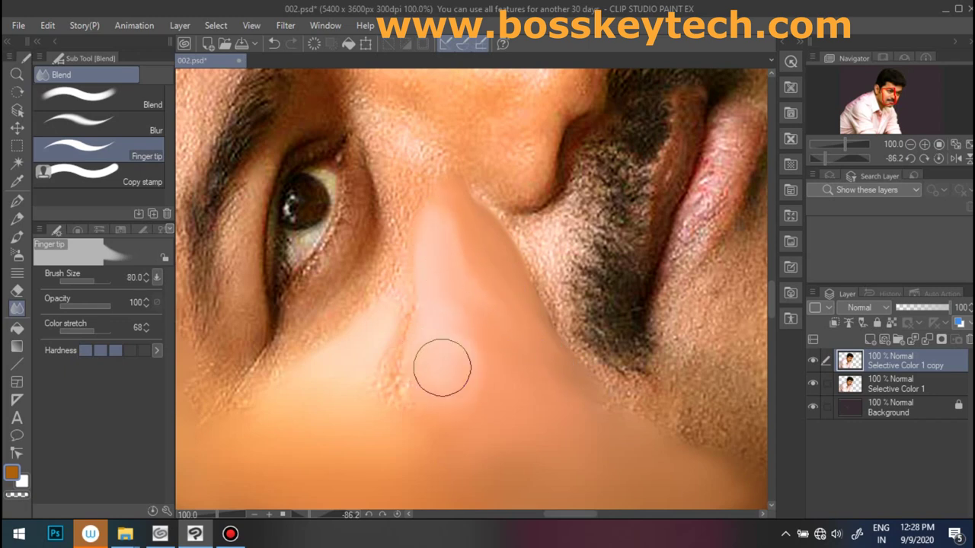
Smudge the textured skin below the nose and extend the pale nose streak downward.
left_click_drag(380, 358, 419, 405)
key("bracketright")
key("bracketright")
key("bracketright")
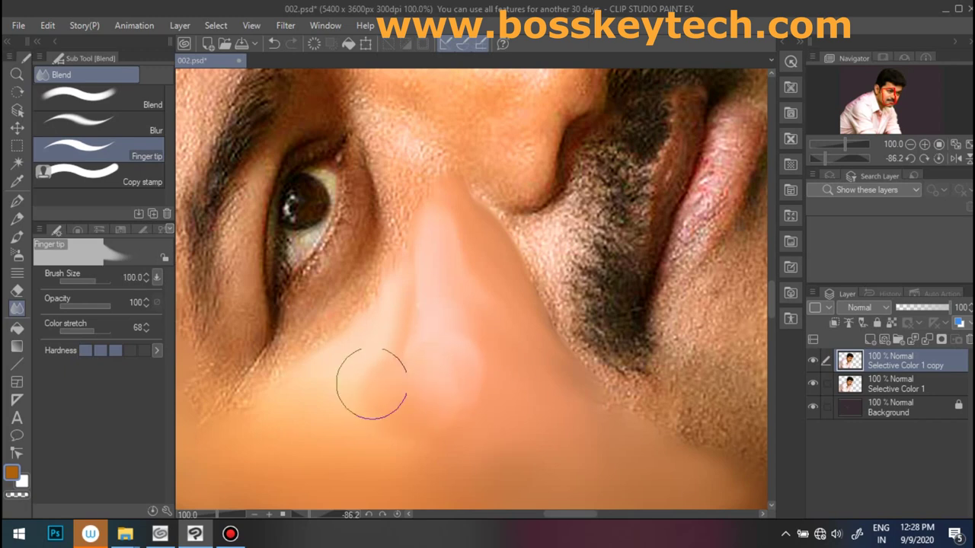
key("bracketleft")
key("bracketleft")
key("bracketleft")
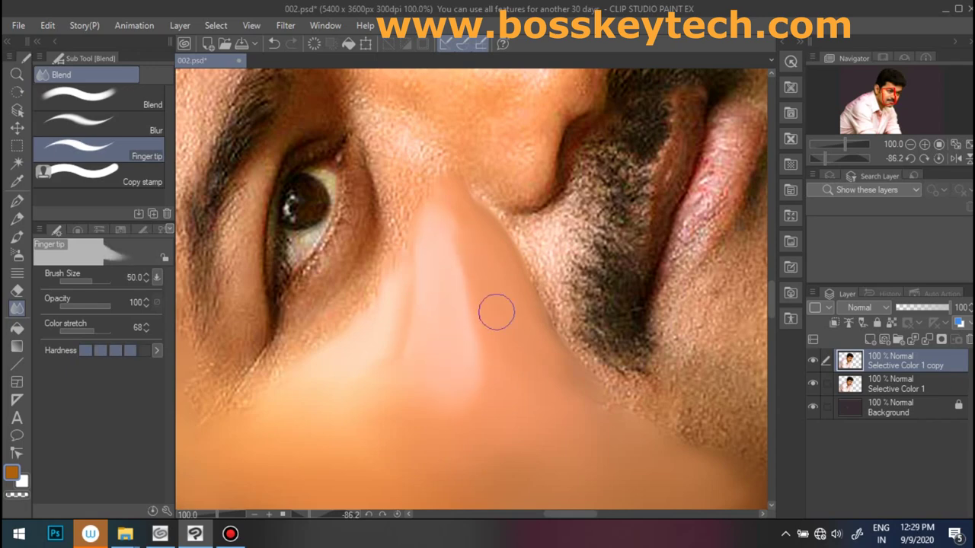
key("bracketright")
key("bracketright")
left_click_drag(450, 327, 457, 397)
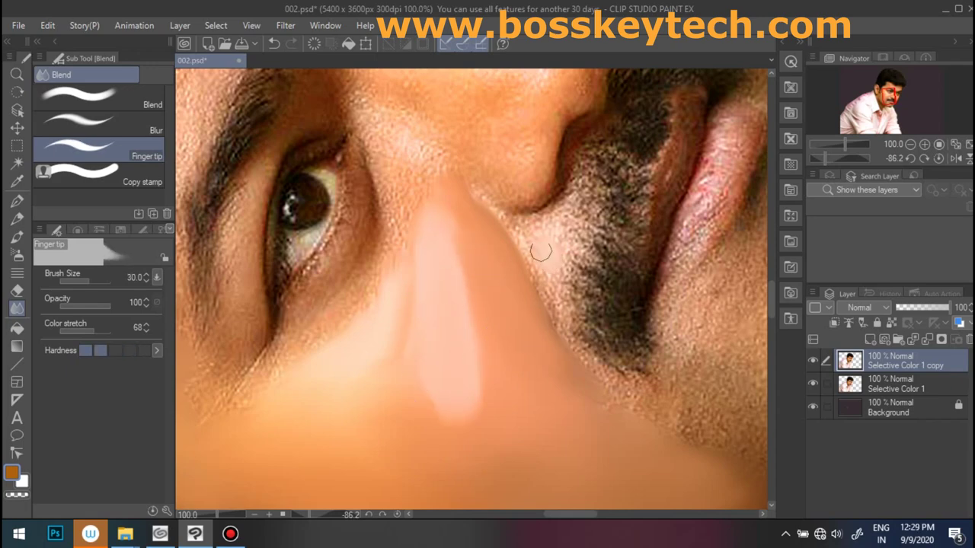
key("Tab")
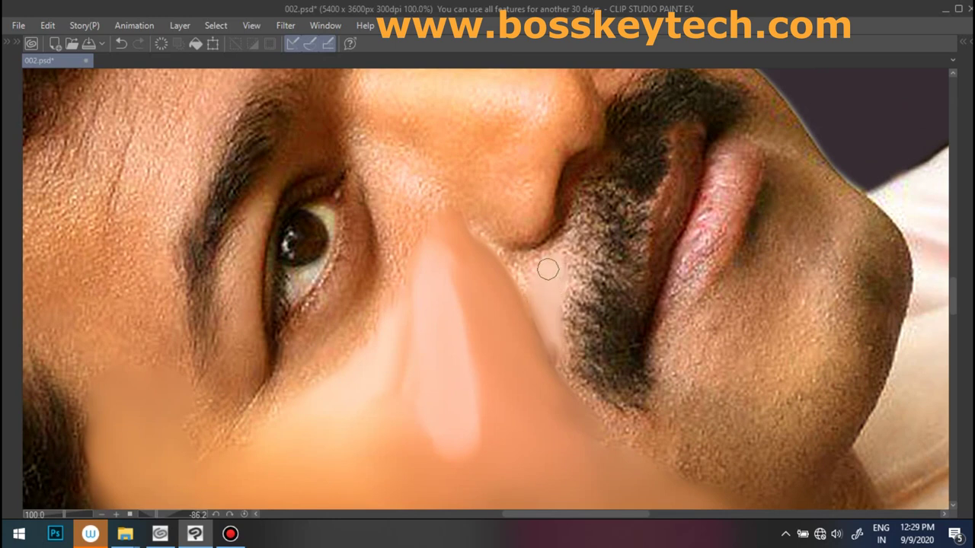
Try blending over the beard edge, then undo that stroke.
left_click_drag(531, 297, 546, 269)
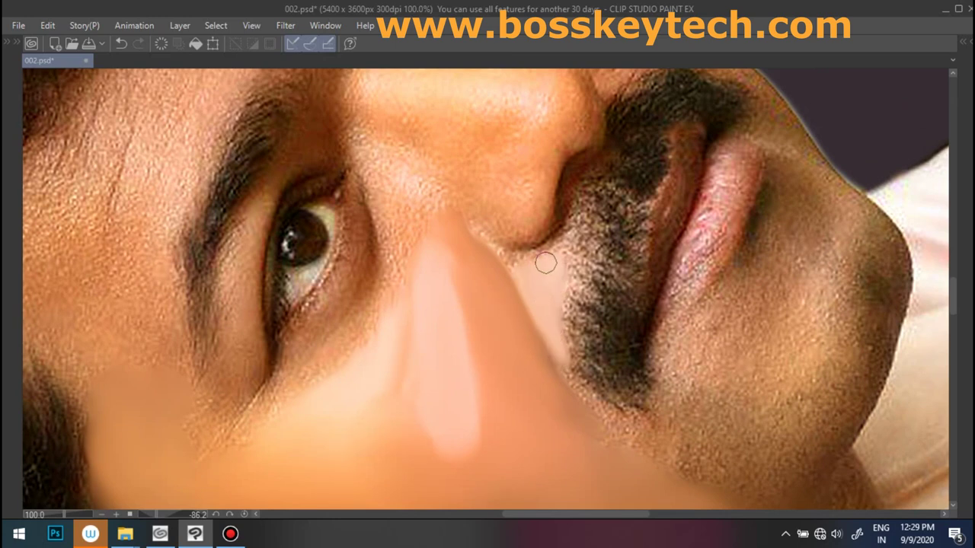
key("ctrl+z")
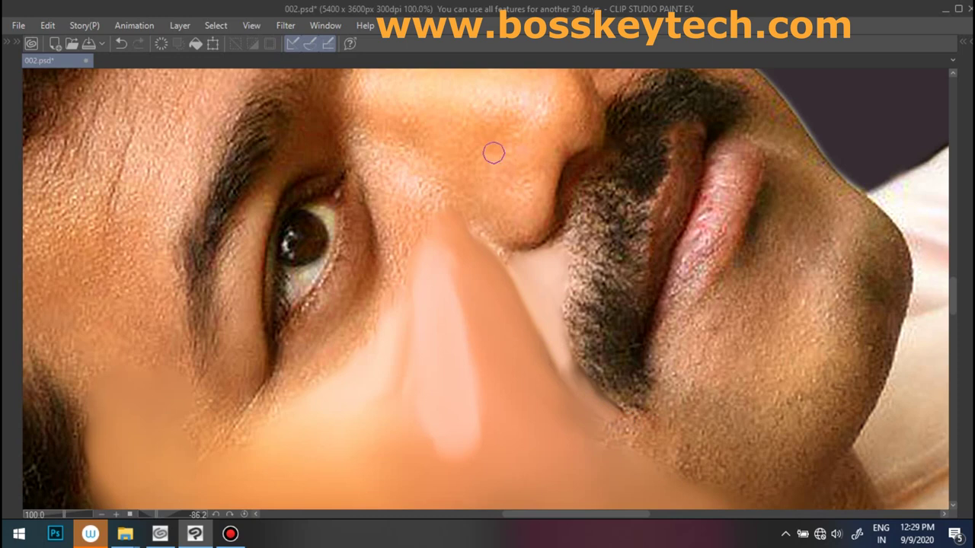
scroll(472, 229, "left", 5)
Smooth the skin from under the eye through the eyelid crease up to the temple.
mouse_move(351, 320)
left_mouse_down()
mouse_move(352, 235)
mouse_move(300, 353)
mouse_move(236, 314)
mouse_move(203, 312)
mouse_move(200, 320)
mouse_move(327, 275)
mouse_move(358, 168)
mouse_move(348, 175)
mouse_move(379, 185)
left_mouse_up()
mouse_move(287, 172)
left_mouse_down()
mouse_move(282, 244)
mouse_move(329, 199)
mouse_move(228, 217)
mouse_move(171, 251)
mouse_move(183, 217)
mouse_move(274, 130)
left_mouse_up()
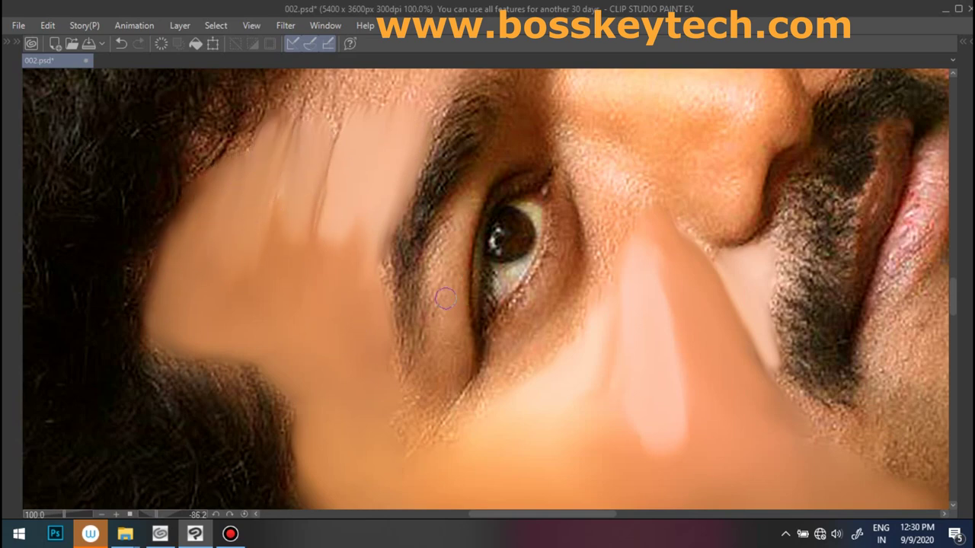
left_click_drag(463, 205, 487, 178)
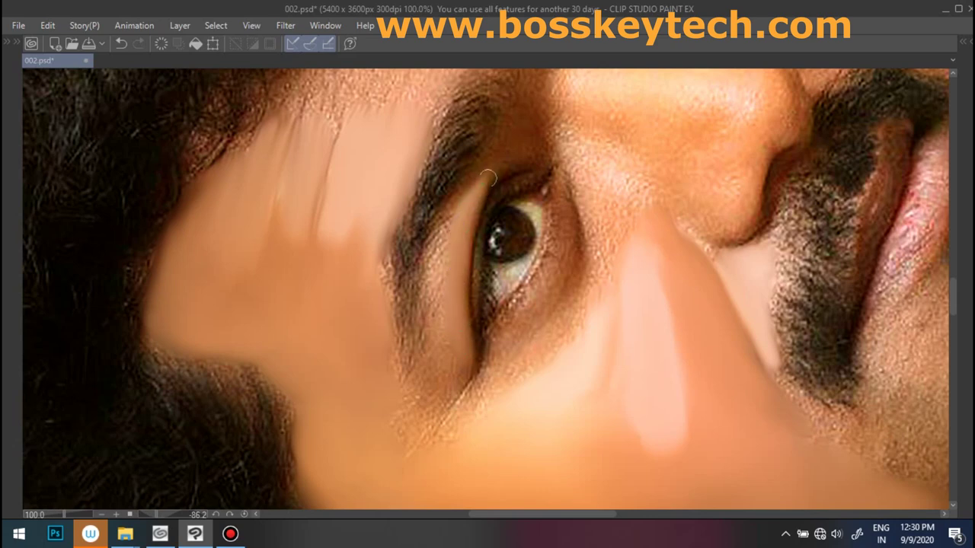
mouse_move(436, 282)
left_mouse_down()
mouse_move(438, 327)
mouse_move(492, 176)
left_mouse_up()
mouse_move(491, 175)
left_mouse_down()
mouse_move(433, 368)
mouse_move(438, 336)
left_mouse_up()
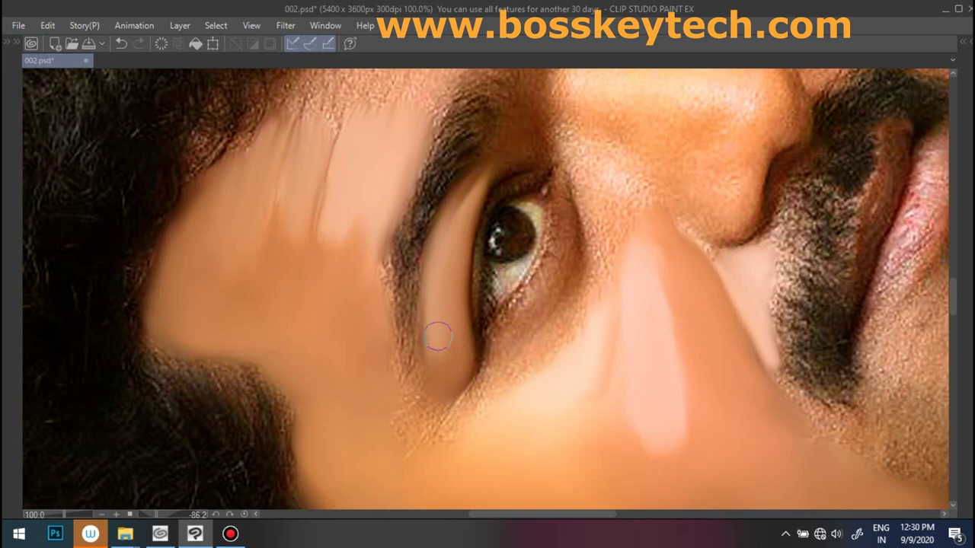
left_click_drag(414, 429, 465, 311)
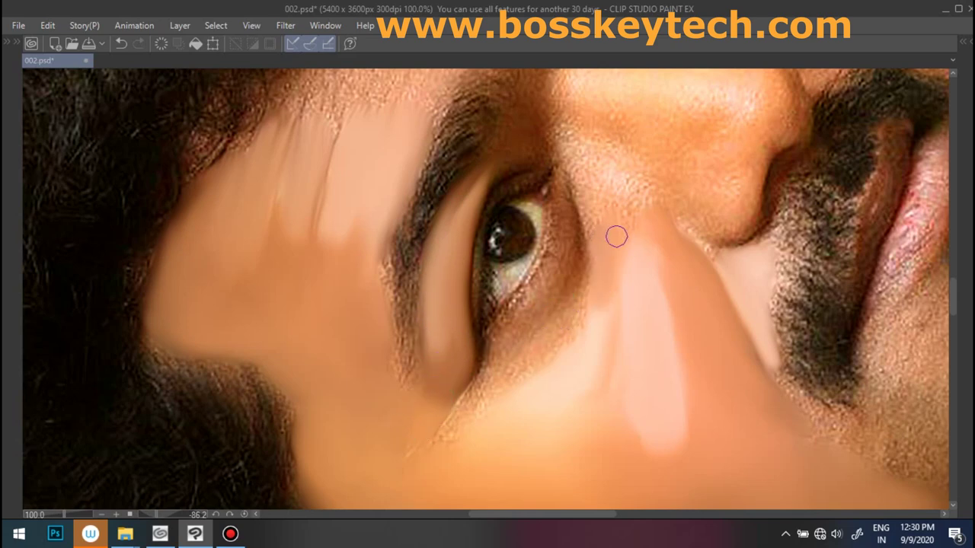
mouse_move(548, 350)
left_mouse_down()
mouse_move(571, 318)
mouse_move(457, 450)
mouse_move(465, 399)
left_mouse_up()
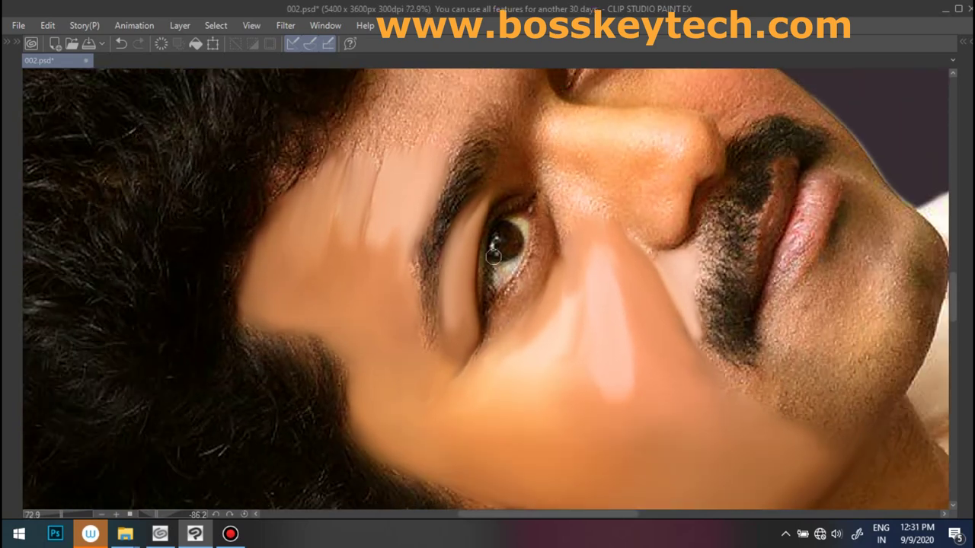
left_click_drag(526, 307, 447, 272)
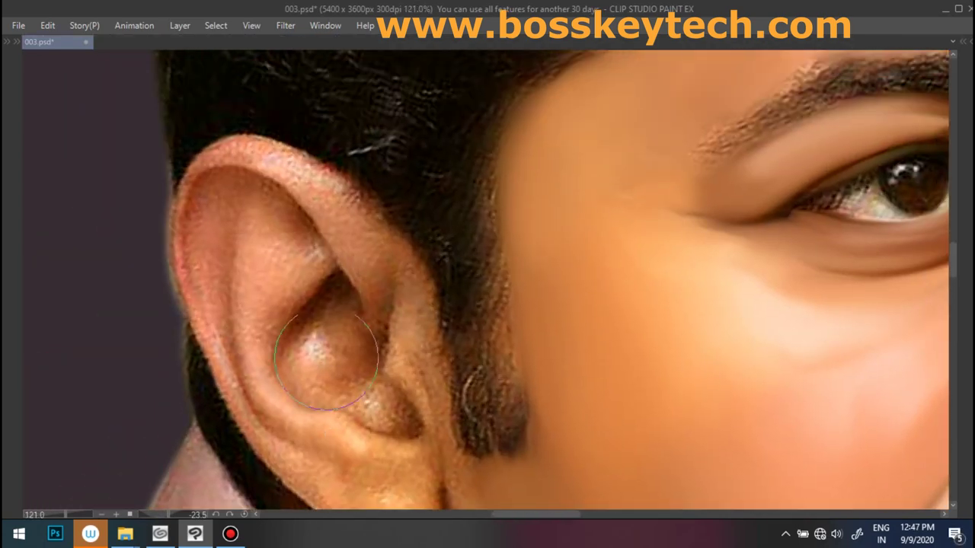
With the Finger tip blend tool, smooth the inner-ear crease, upper ear rim and inner ear skin.
mouse_move(380, 283)
left_mouse_down()
mouse_move(396, 257)
mouse_move(385, 240)
left_mouse_up()
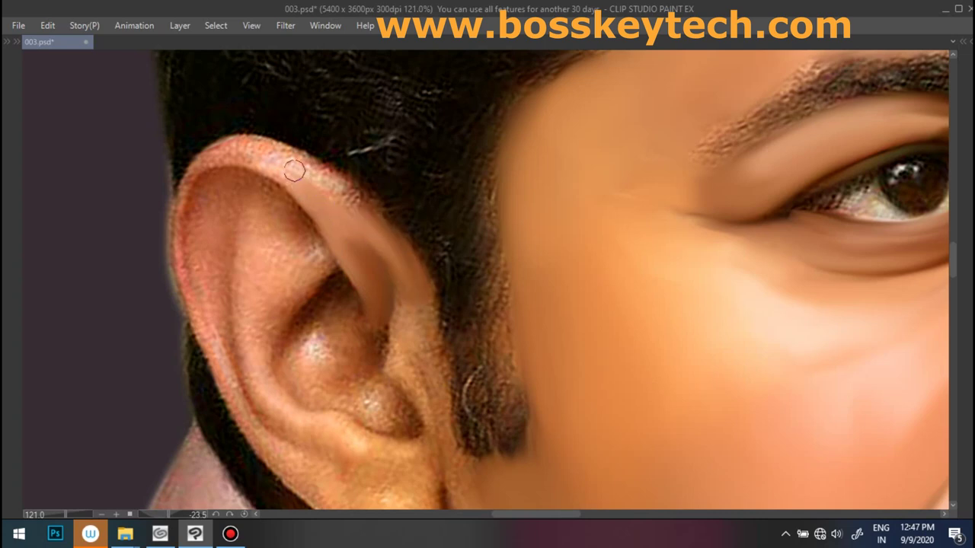
left_click_drag(298, 167, 367, 212)
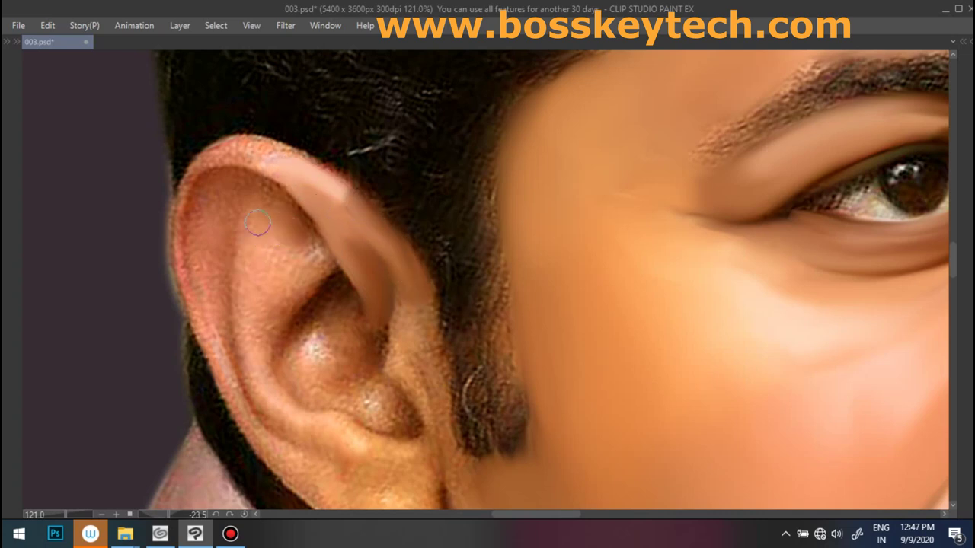
mouse_move(265, 349)
left_mouse_down()
mouse_move(267, 279)
mouse_move(263, 320)
left_mouse_up()
mouse_move(308, 247)
left_mouse_down()
mouse_move(296, 277)
mouse_move(294, 200)
mouse_move(298, 216)
left_mouse_up()
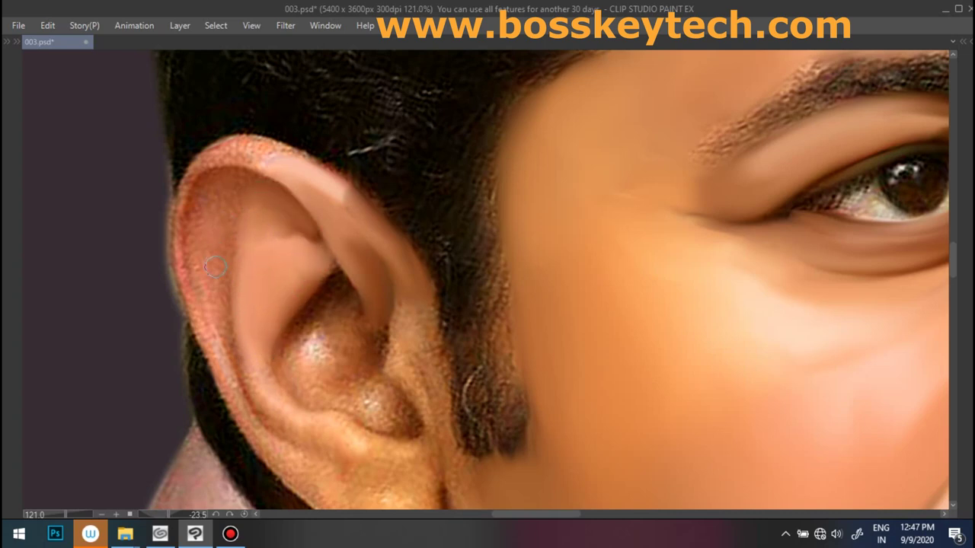
left_click_drag(249, 278, 254, 214)
mouse_move(200, 272)
left_mouse_down()
mouse_move(205, 221)
mouse_move(235, 196)
left_mouse_up()
Blend the tragus edge, antihelix and grainy earlobe texture into smooth skin tone.
mouse_move(315, 352)
left_mouse_down()
mouse_move(346, 342)
mouse_move(326, 305)
mouse_move(333, 298)
mouse_move(358, 322)
left_mouse_up()
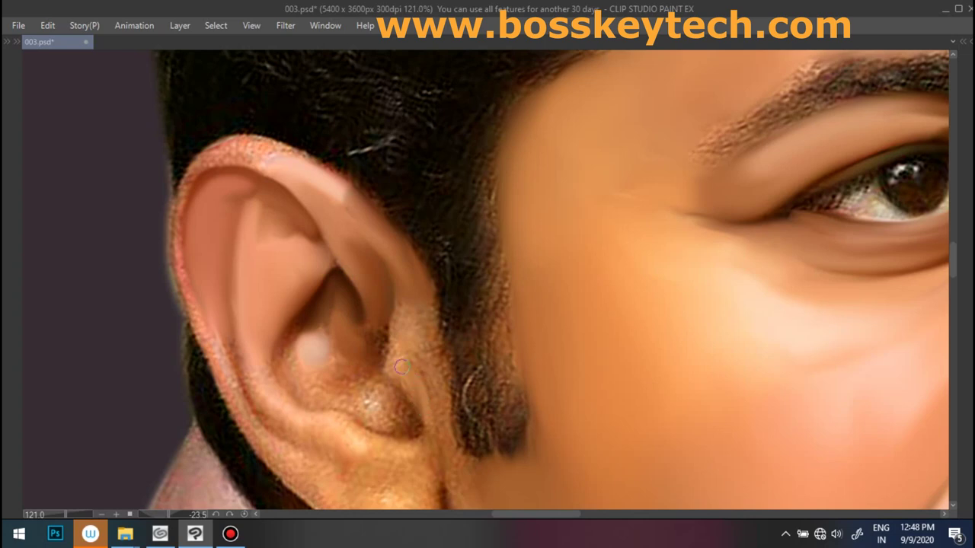
left_click_drag(397, 351, 403, 311)
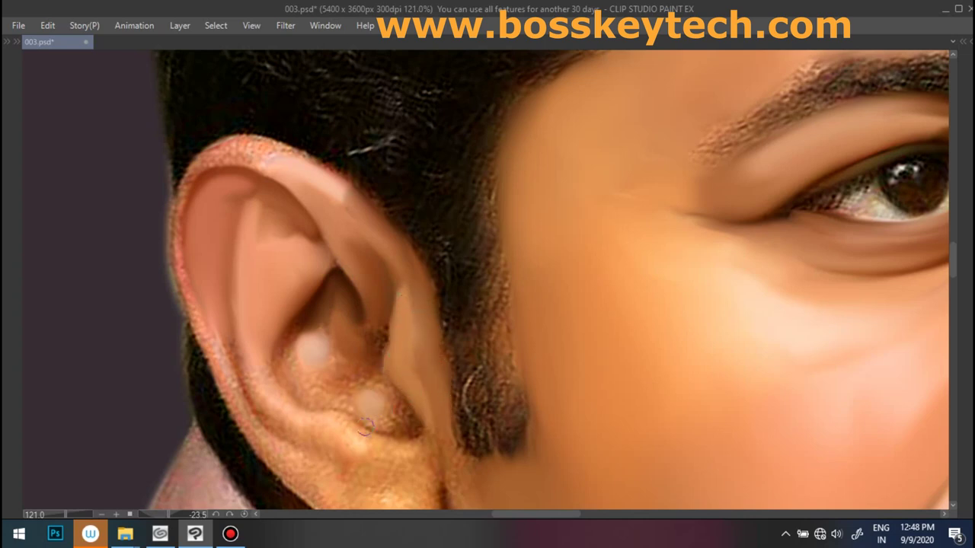
left_click_drag(287, 358, 294, 330)
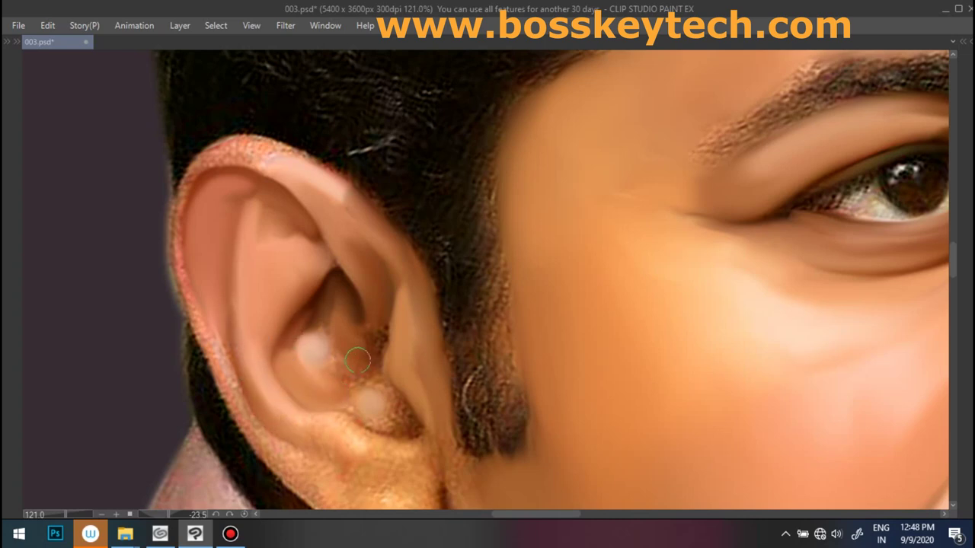
left_click_drag(342, 332, 376, 335)
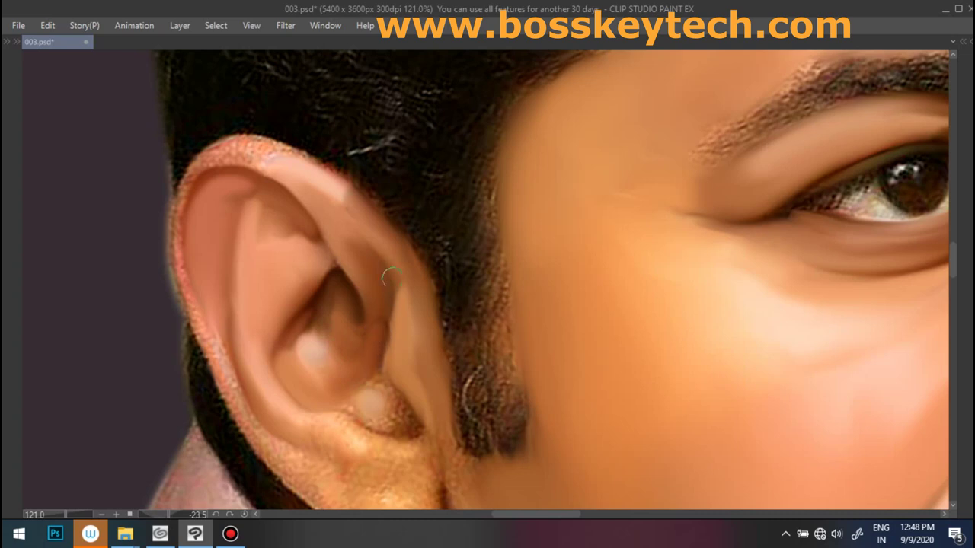
left_click_drag(406, 415, 356, 411)
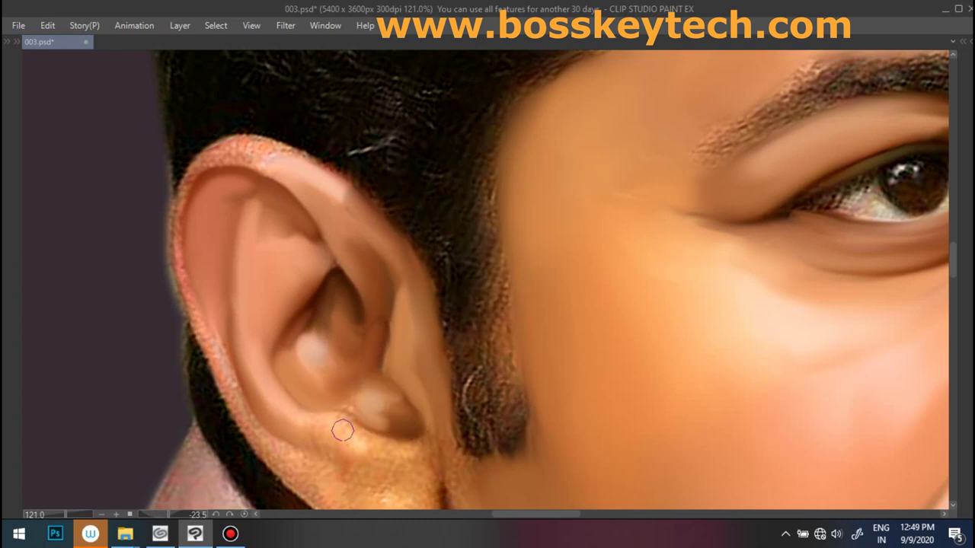
left_click_drag(323, 417, 360, 402)
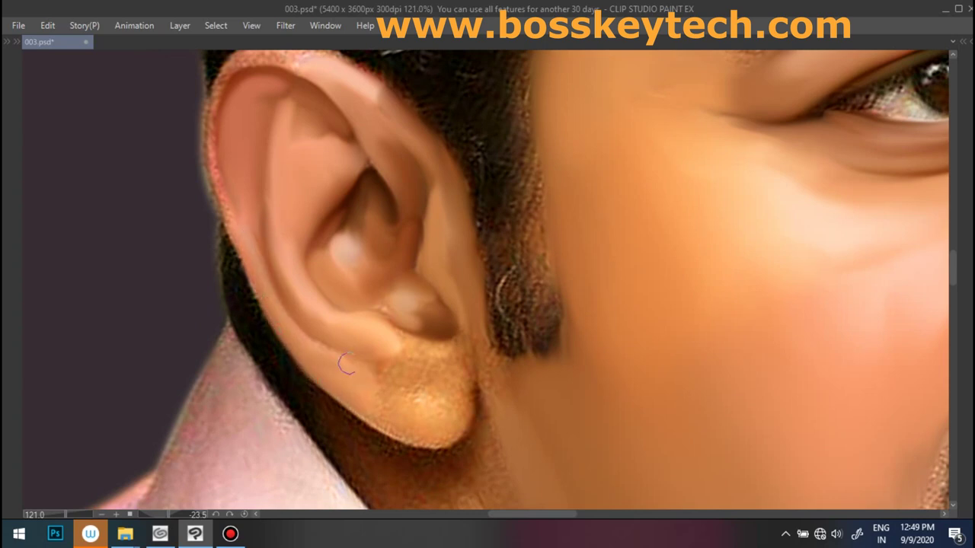
left_click_drag(412, 366, 439, 405)
left_click_drag(429, 364, 449, 349)
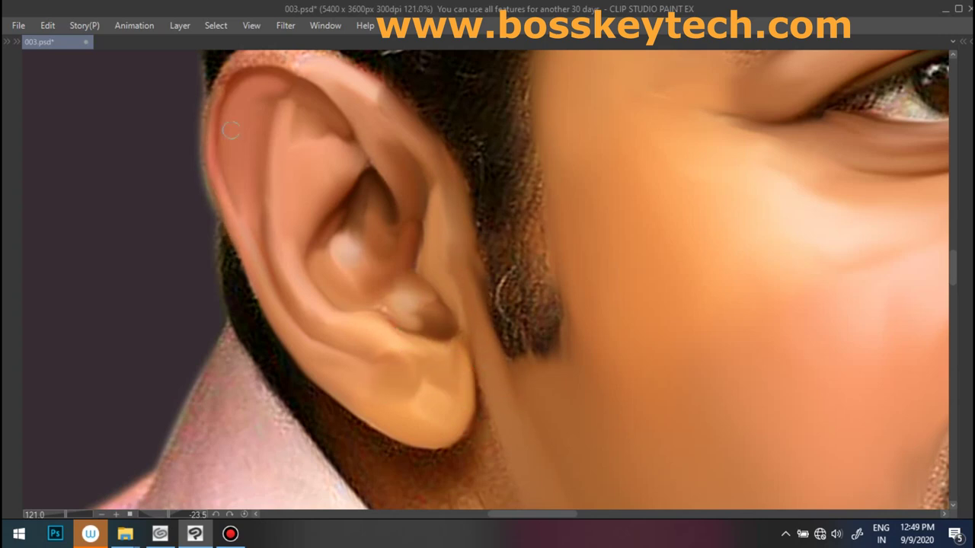
Smooth the ear's top rim and blend a lighter streak along the jaw fold below it.
scroll(303, 239, "up", 5)
mouse_move(272, 271)
left_mouse_down()
mouse_move(317, 270)
mouse_move(221, 305)
left_mouse_up()
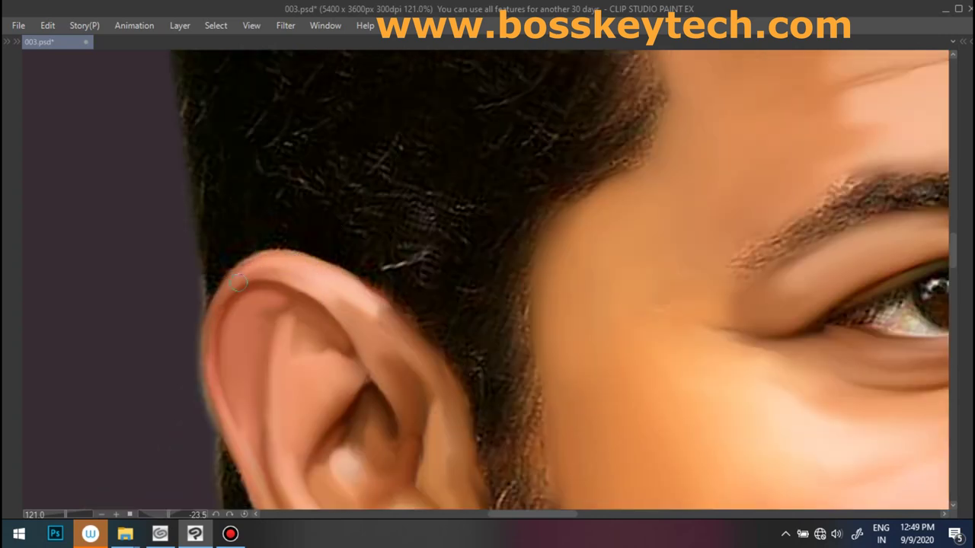
left_click_drag(396, 485, 305, 280)
left_click_drag(409, 410, 356, 250)
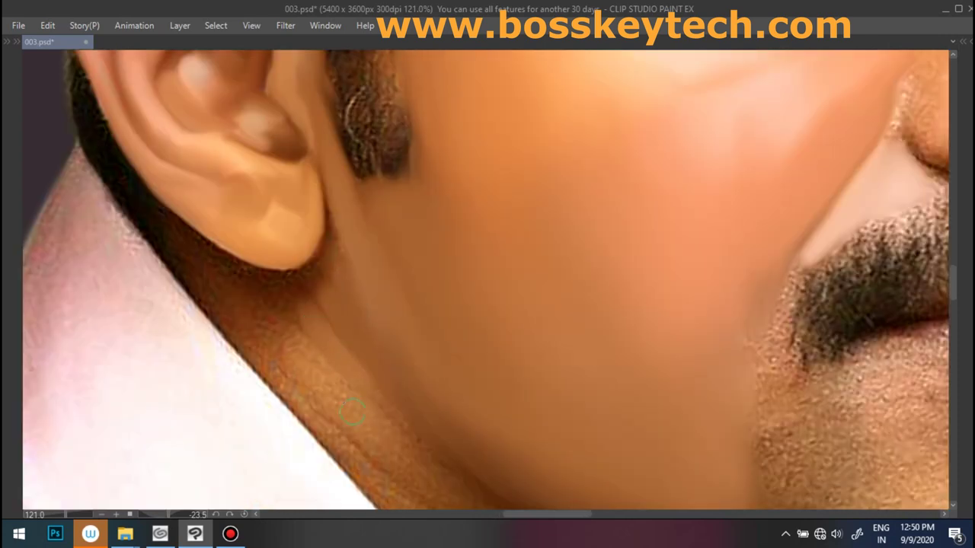
left_click_drag(402, 460, 283, 349)
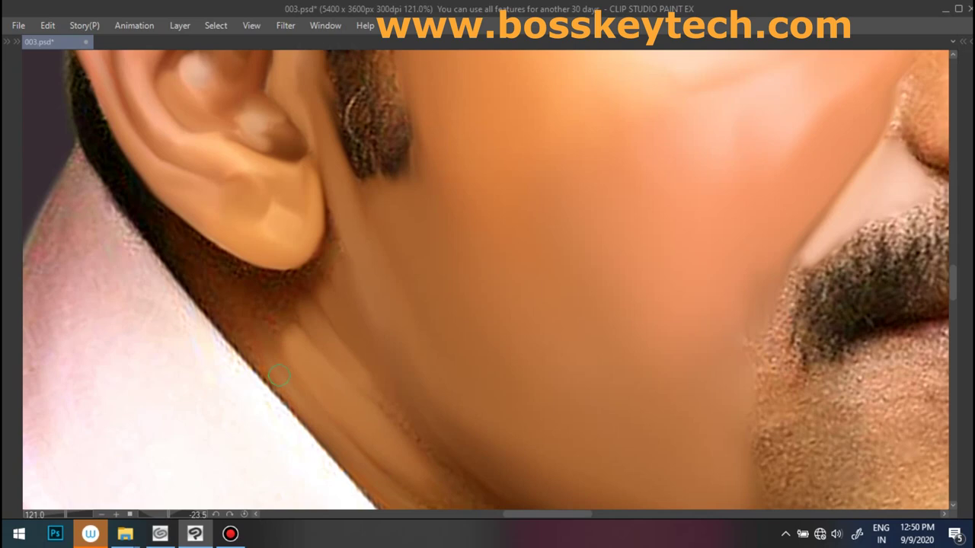
left_click_drag(293, 102, 327, 285)
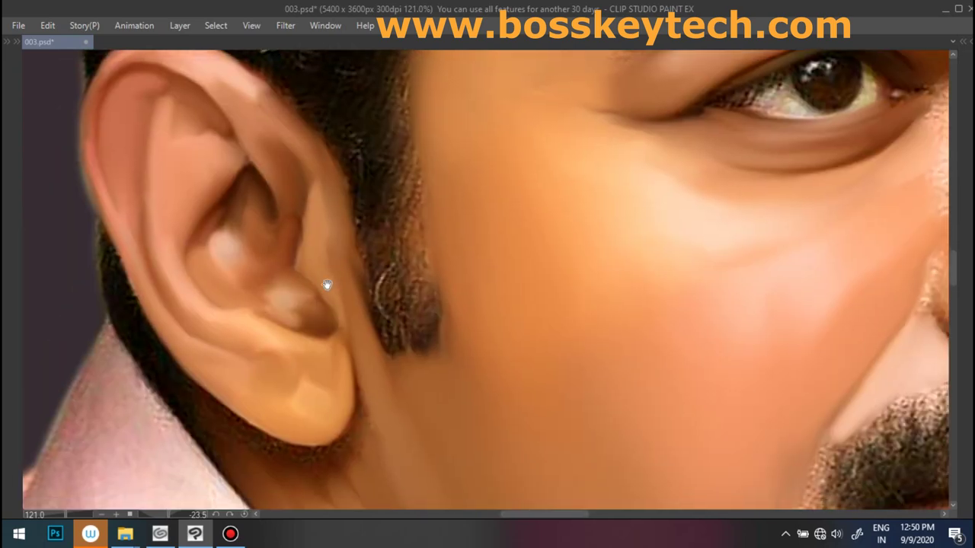
scroll(521, 256, "down", 4)
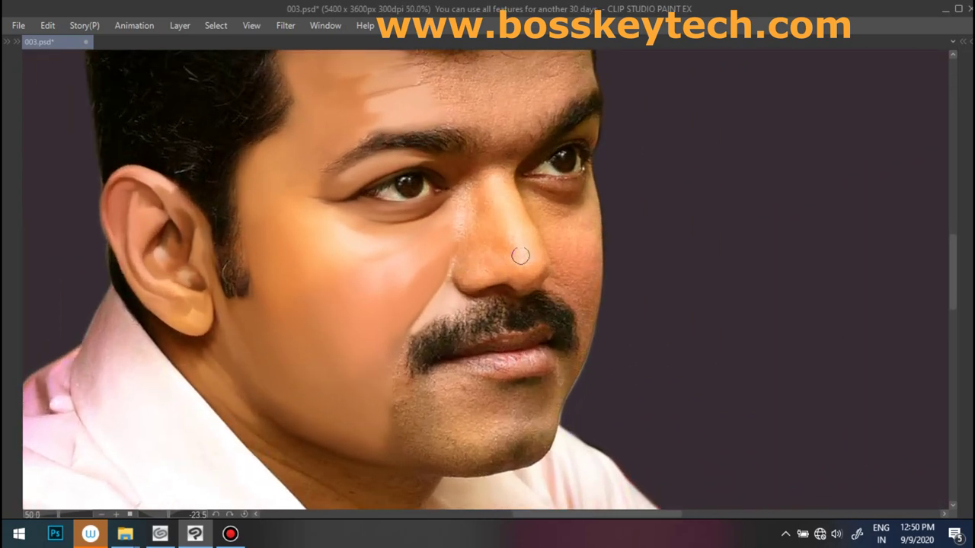
Zoom in on the nose and blend the textured skin of the nostril wing smooth.
scroll(520, 256, "up", 2)
scroll(407, 192, "up", 1)
scroll(439, 252, "up", 2)
scroll(425, 337, "up", 1)
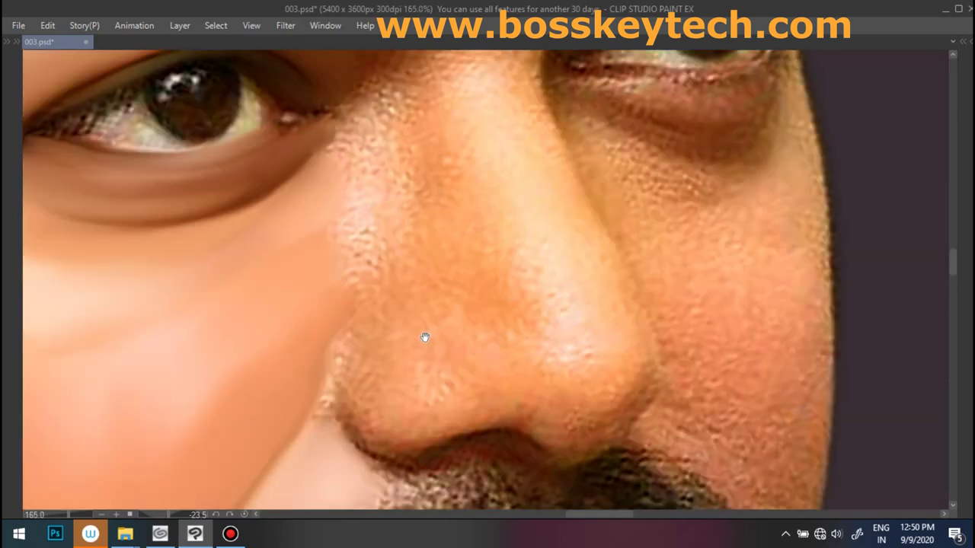
scroll(425, 337, "up", 1)
mouse_move(375, 336)
left_mouse_down()
mouse_move(348, 342)
mouse_move(322, 287)
mouse_move(371, 311)
mouse_move(381, 275)
mouse_move(457, 330)
mouse_move(525, 346)
left_mouse_up()
mouse_move(398, 353)
left_mouse_down()
mouse_move(416, 324)
mouse_move(407, 289)
mouse_move(425, 246)
mouse_move(447, 313)
mouse_move(374, 333)
mouse_move(409, 276)
mouse_move(327, 400)
mouse_move(348, 365)
mouse_move(374, 233)
mouse_move(348, 316)
mouse_move(608, 289)
mouse_move(577, 327)
mouse_move(583, 300)
mouse_move(616, 318)
mouse_move(552, 270)
mouse_move(503, 175)
mouse_move(492, 109)
mouse_move(499, 285)
mouse_move(486, 281)
mouse_move(490, 261)
mouse_move(604, 230)
mouse_move(609, 244)
left_mouse_up()
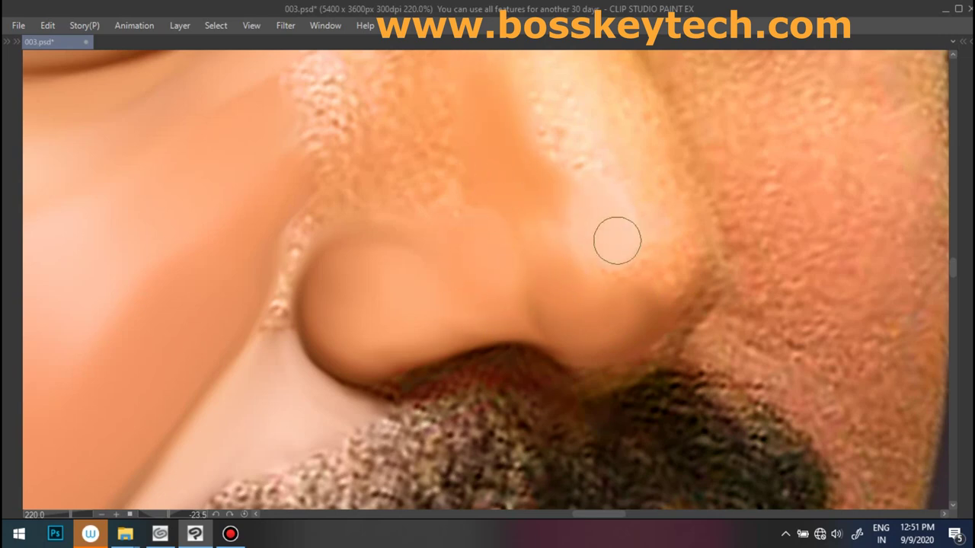
Smooth and lighten the nose bridge and blend the textured skin beside it.
mouse_move(449, 170)
left_mouse_down()
mouse_move(398, 269)
mouse_move(327, 312)
left_mouse_up()
mouse_move(360, 275)
left_mouse_down()
mouse_move(404, 163)
mouse_move(391, 124)
mouse_move(479, 185)
mouse_move(472, 244)
left_mouse_up()
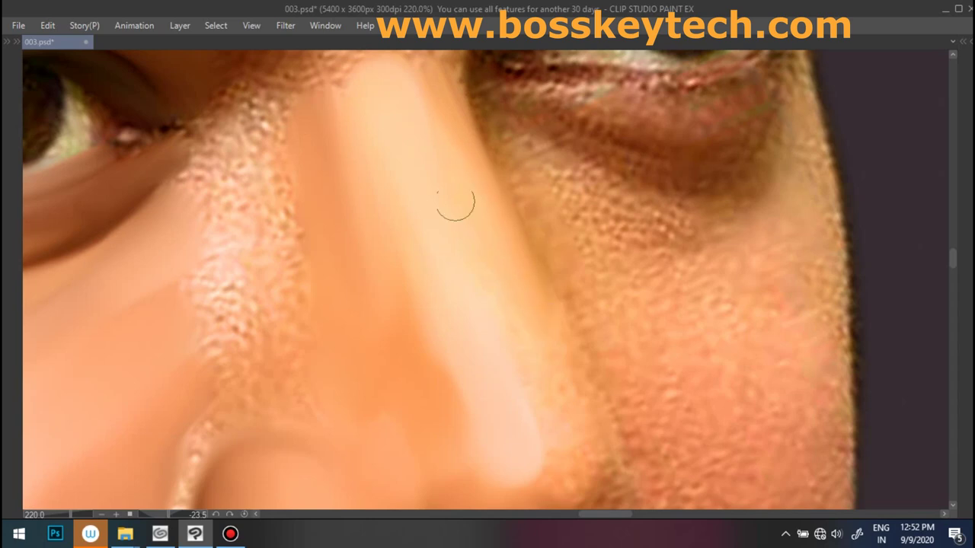
left_click_drag(563, 429, 678, 429)
mouse_move(381, 239)
left_mouse_down()
mouse_move(355, 157)
mouse_move(393, 191)
mouse_move(337, 274)
mouse_move(327, 169)
left_mouse_up()
mouse_move(335, 297)
left_mouse_down()
mouse_move(411, 220)
mouse_move(434, 264)
mouse_move(435, 235)
mouse_move(348, 270)
mouse_move(343, 434)
mouse_move(412, 271)
left_mouse_up()
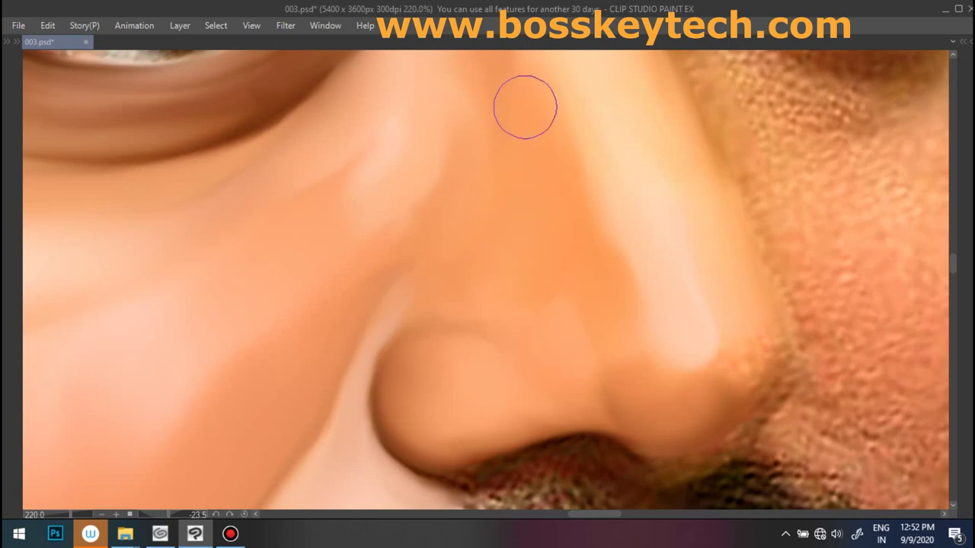
scroll(614, 332, "down", 5)
Blend the inner eye corner shadow, the brow ridge between the eyes and the textured forehead skin.
scroll(614, 331, "up", 3)
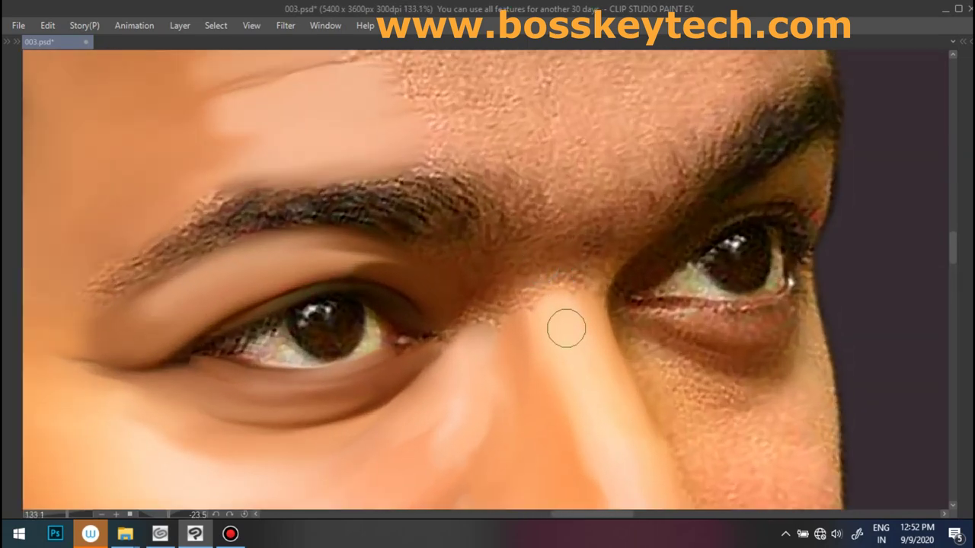
scroll(503, 278, "up", 1)
mouse_move(504, 278)
left_mouse_down()
mouse_move(525, 320)
mouse_move(505, 343)
left_mouse_up()
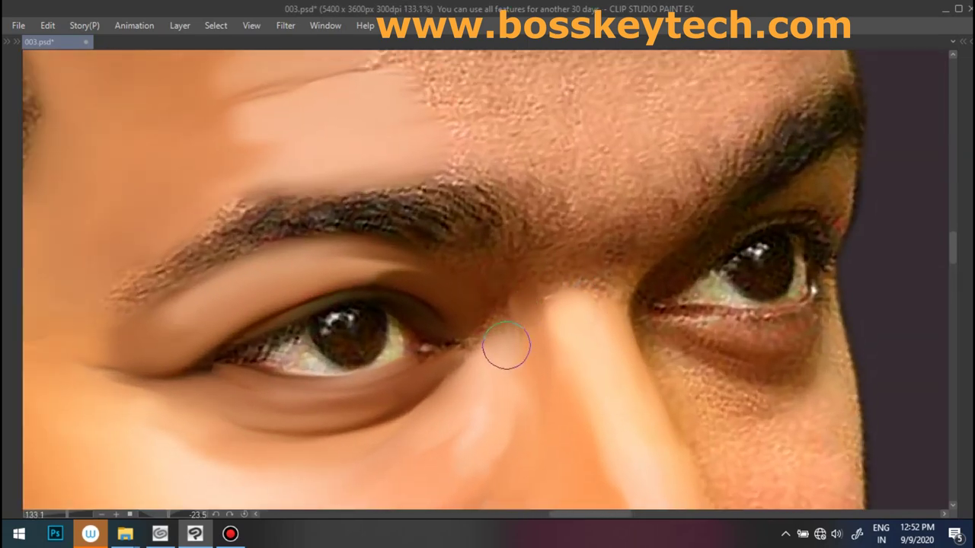
mouse_move(593, 268)
left_mouse_down()
mouse_move(616, 261)
mouse_move(599, 328)
mouse_move(545, 295)
left_mouse_up()
mouse_move(623, 189)
left_mouse_down()
mouse_move(570, 191)
mouse_move(529, 135)
mouse_move(516, 141)
left_mouse_up()
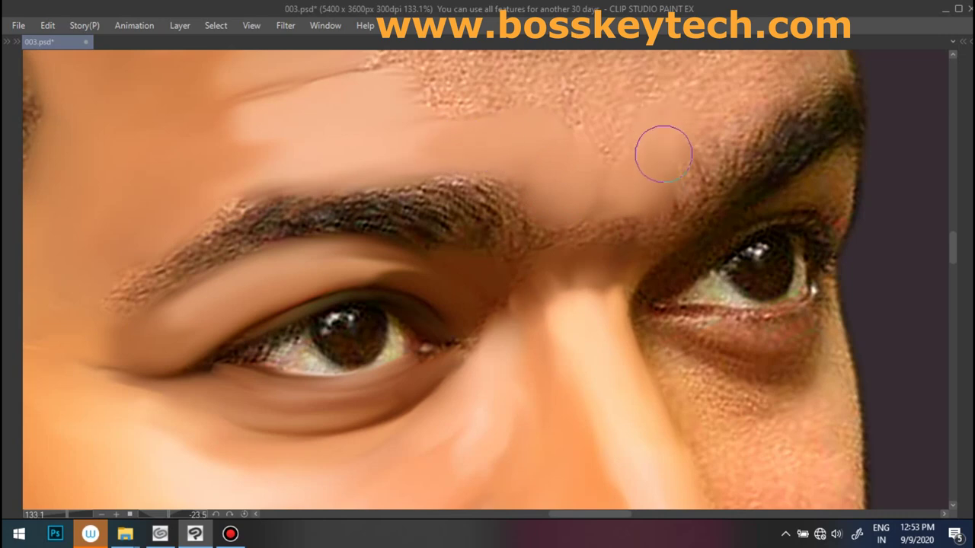
scroll(601, 139, "down", 1)
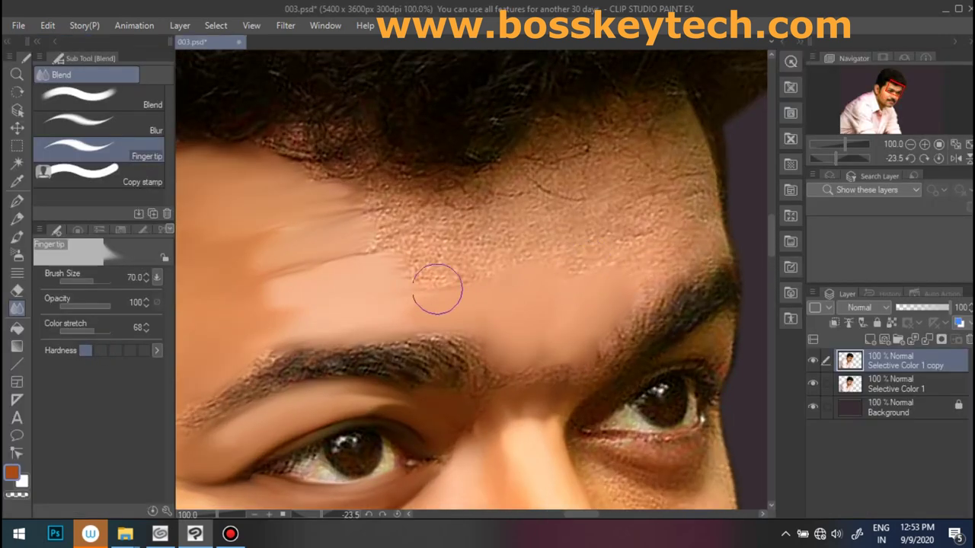
mouse_move(437, 288)
left_mouse_down()
mouse_move(615, 267)
mouse_move(549, 254)
mouse_move(573, 235)
mouse_move(534, 176)
mouse_move(602, 174)
mouse_move(402, 225)
mouse_move(492, 170)
mouse_move(386, 246)
left_mouse_up()
scroll(386, 246, "up", 2)
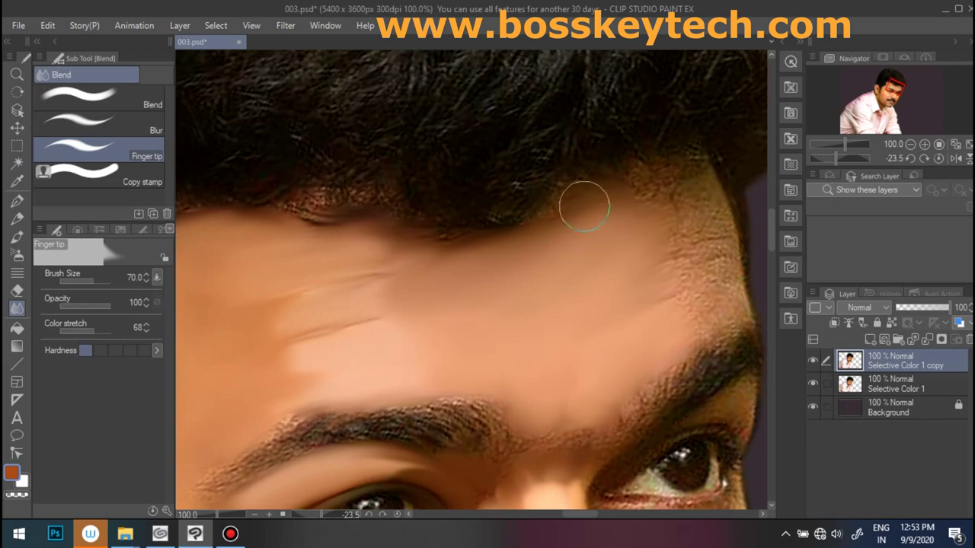
scroll(572, 180, "down", 4)
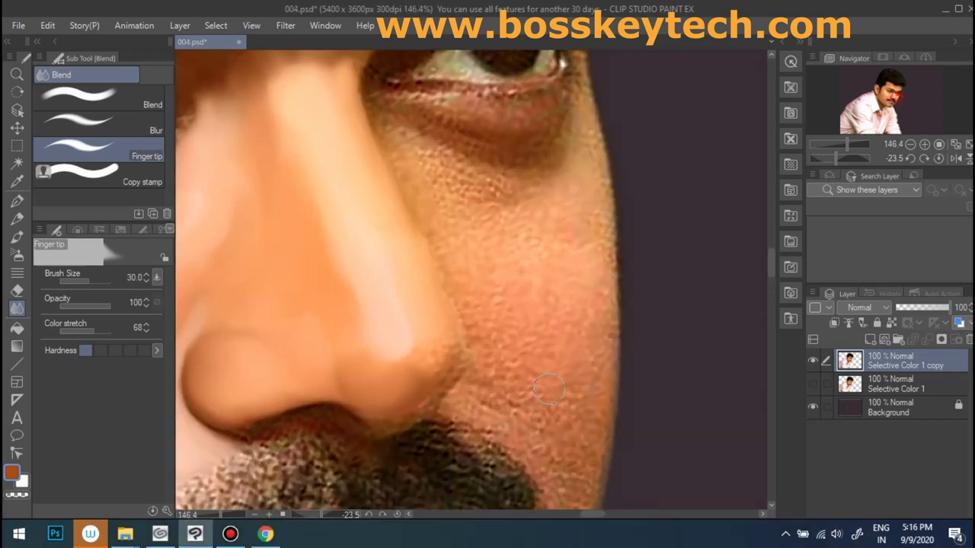
Smooth the cheek right of the nose down toward the moustache, enlarging the Finger tip brush.
left_click_drag(556, 379, 564, 446)
left_click_drag(446, 254, 544, 322)
key("bracketright")
mouse_move(455, 228)
left_mouse_down()
mouse_move(583, 300)
mouse_move(574, 178)
left_mouse_up()
key("bracketright")
mouse_move(570, 278)
left_mouse_down()
mouse_move(584, 284)
mouse_move(571, 480)
left_mouse_up()
Blend the textured skin under the eye and beside the moustache with a resized brush.
key("bracketleft")
left_click_drag(497, 188, 479, 196)
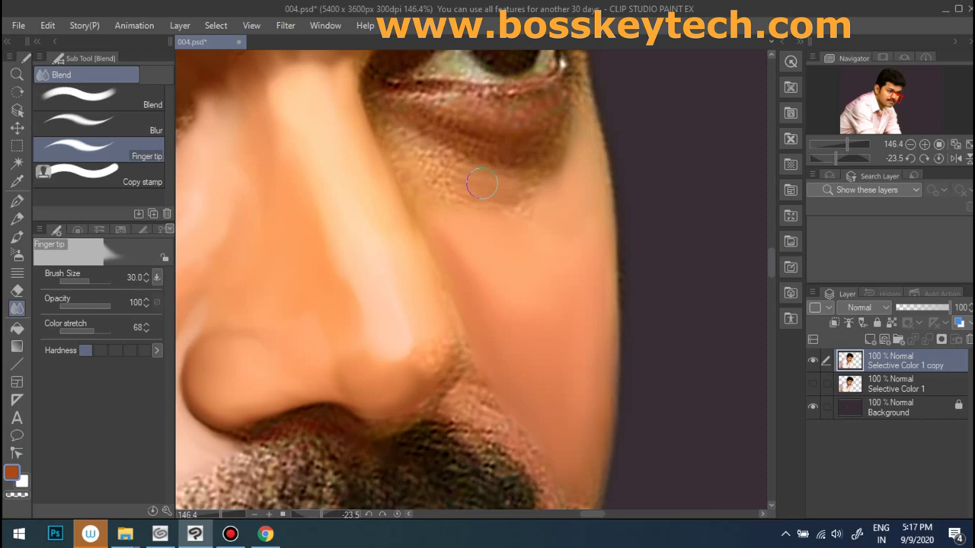
key("bracketleft")
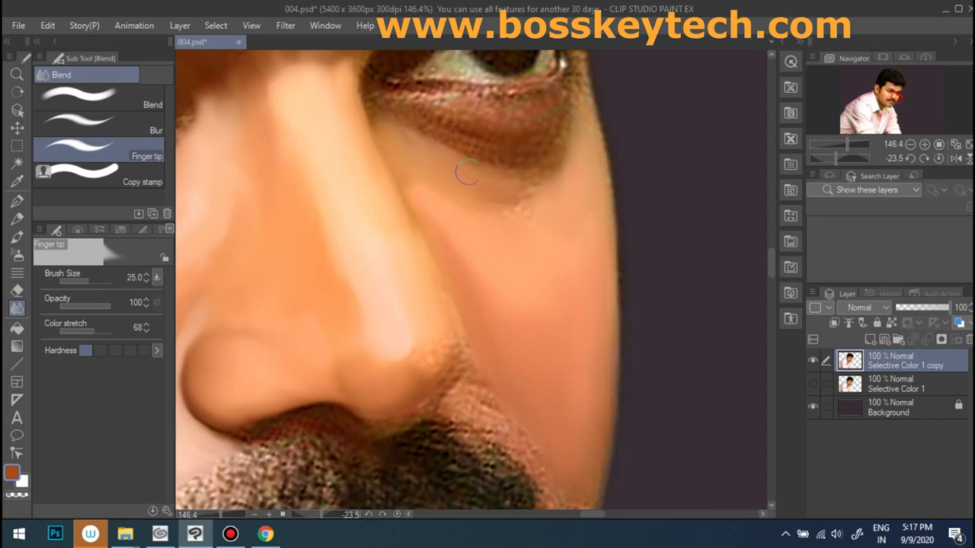
key("bracketright")
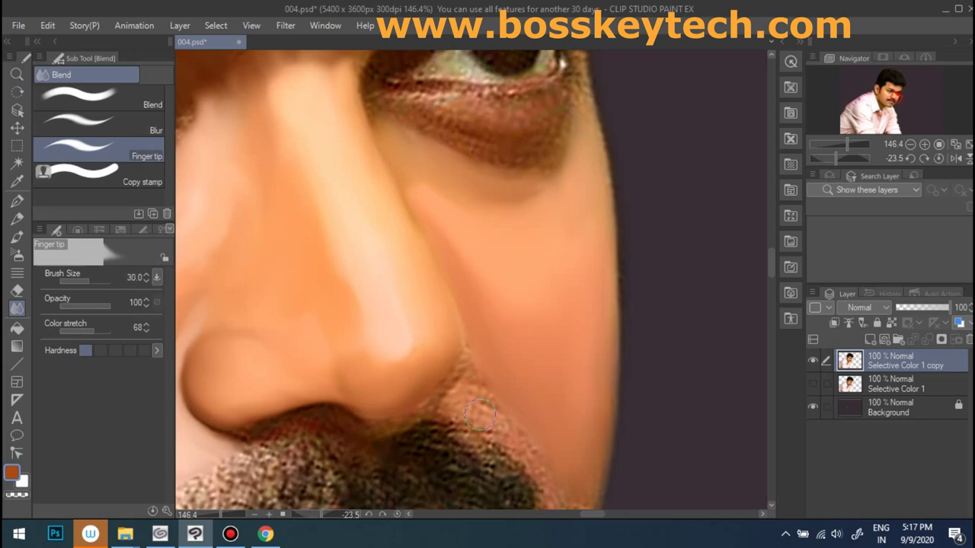
left_click_drag(480, 415, 539, 424)
key("bracketright")
key("bracketright")
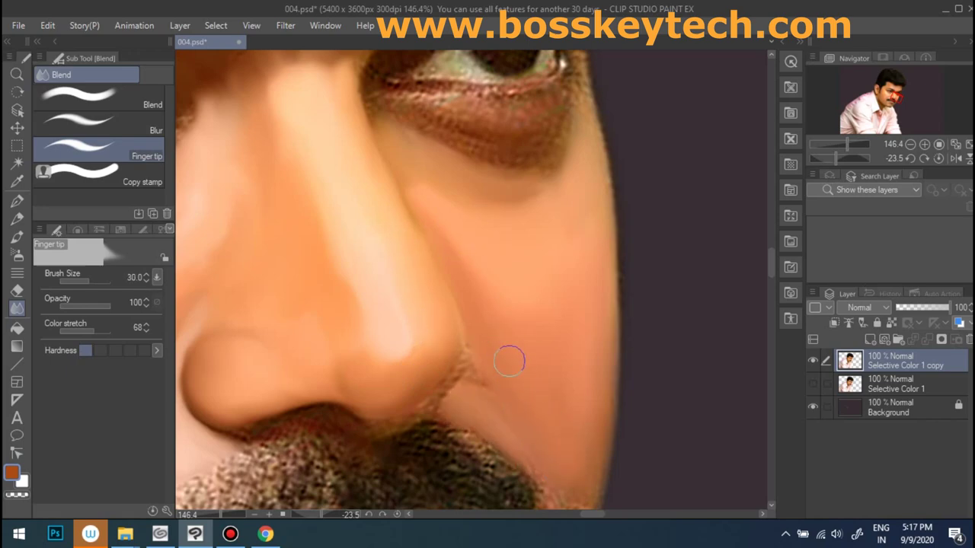
scroll(531, 328, "down", 3)
scroll(472, 229, "up", 2)
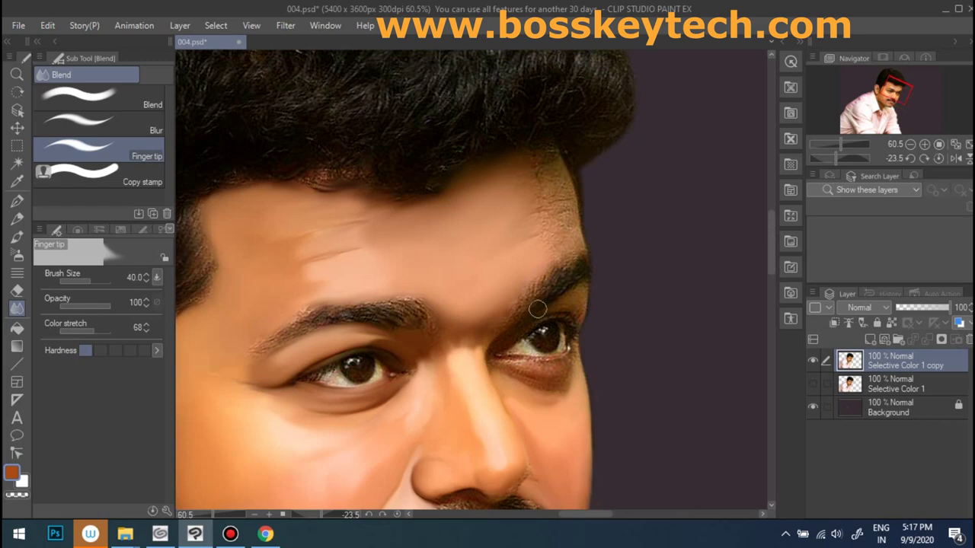
Hide the side panels with Tab and smooth the temple skin along the hairline.
key("Tab")
scroll(513, 304, "up", 1)
mouse_move(566, 285)
left_mouse_down()
mouse_move(583, 217)
mouse_move(544, 120)
mouse_move(511, 146)
mouse_move(522, 249)
mouse_move(463, 124)
mouse_move(482, 136)
left_mouse_up()
key("bracketright")
key("bracketright")
key("bracketright")
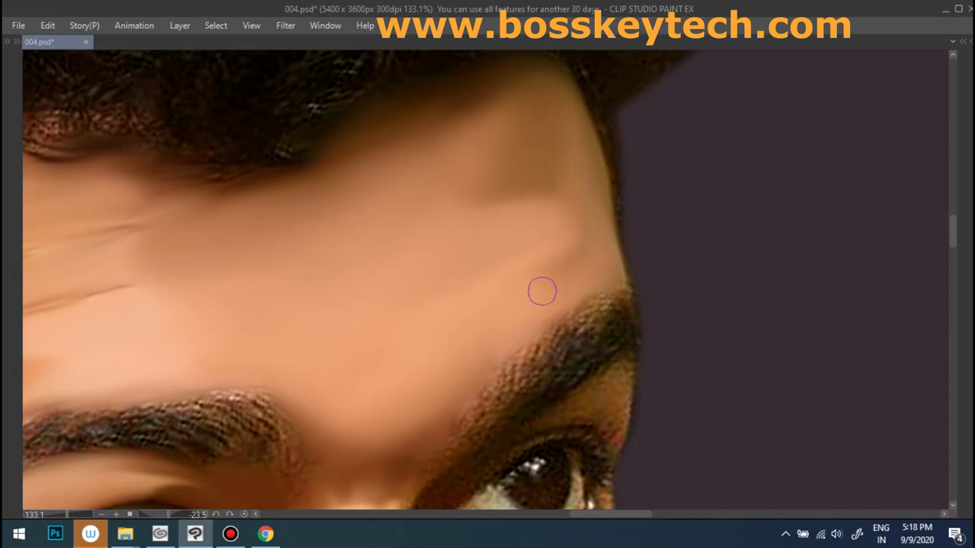
Smooth the grainy eyelid, brighten the eye white and blend the dark under-eye area.
left_click_drag(546, 442, 451, 236)
scroll(457, 221, "up", 1)
scroll(465, 207, "up", 2)
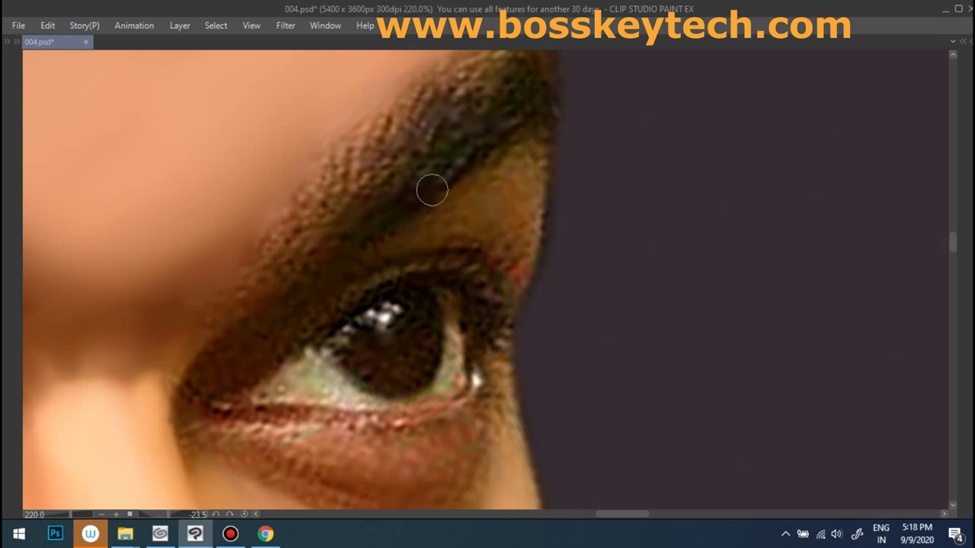
mouse_move(459, 207)
left_mouse_down()
mouse_move(517, 233)
mouse_move(385, 239)
mouse_move(321, 318)
left_mouse_up()
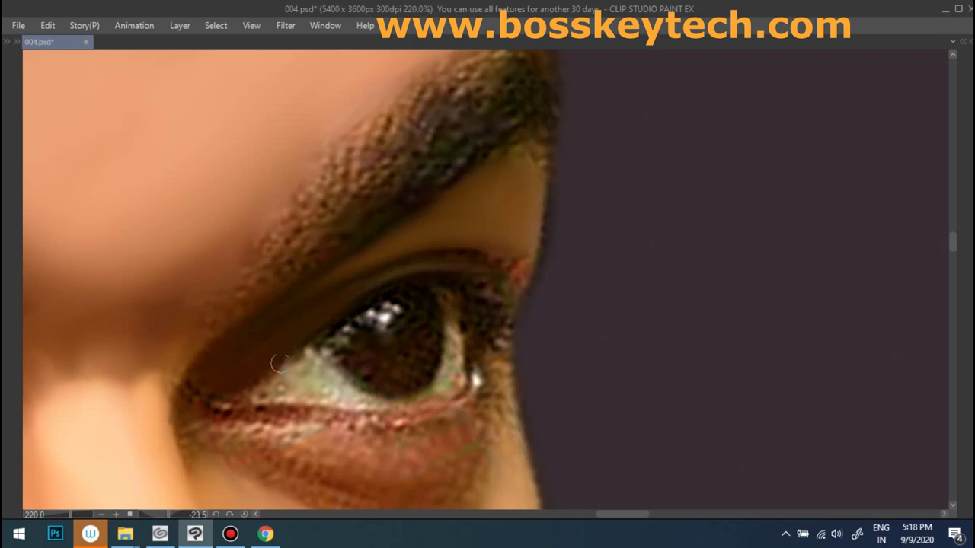
mouse_move(309, 382)
left_mouse_down()
mouse_move(305, 362)
mouse_move(281, 381)
mouse_move(268, 422)
left_mouse_up()
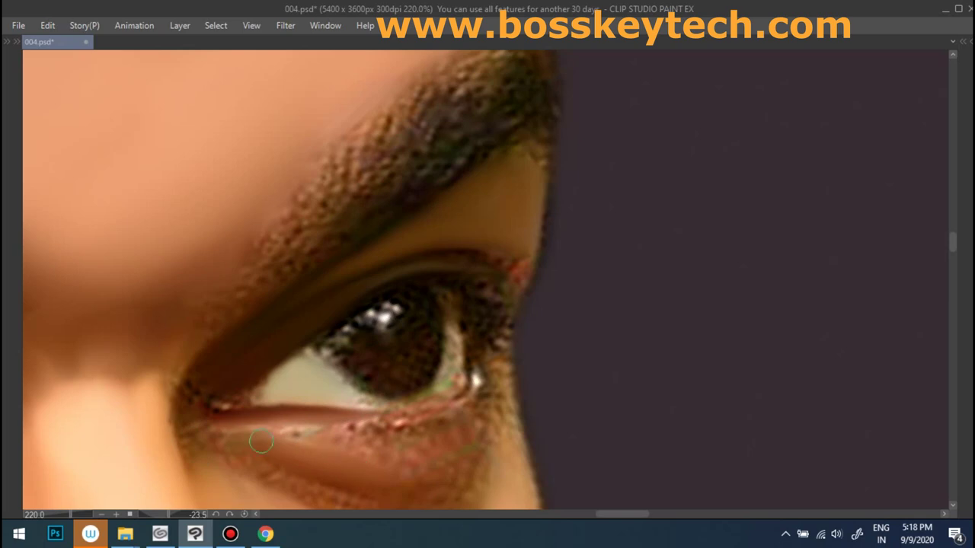
scroll(300, 315, "down", 3)
mouse_move(316, 353)
left_mouse_down()
mouse_move(392, 338)
mouse_move(418, 342)
mouse_move(420, 353)
mouse_move(309, 310)
mouse_move(431, 261)
mouse_move(331, 272)
mouse_move(441, 207)
mouse_move(452, 232)
mouse_move(451, 366)
mouse_move(163, 308)
mouse_move(147, 254)
mouse_move(124, 261)
mouse_move(226, 273)
left_mouse_up()
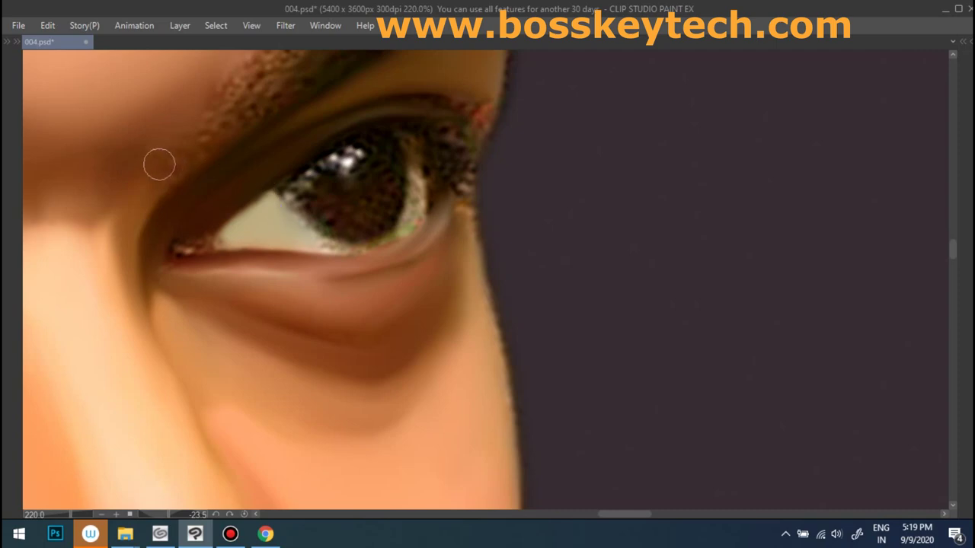
scroll(227, 198, "down", 3)
scroll(307, 304, "down", 3)
scroll(533, 246, "down", 2)
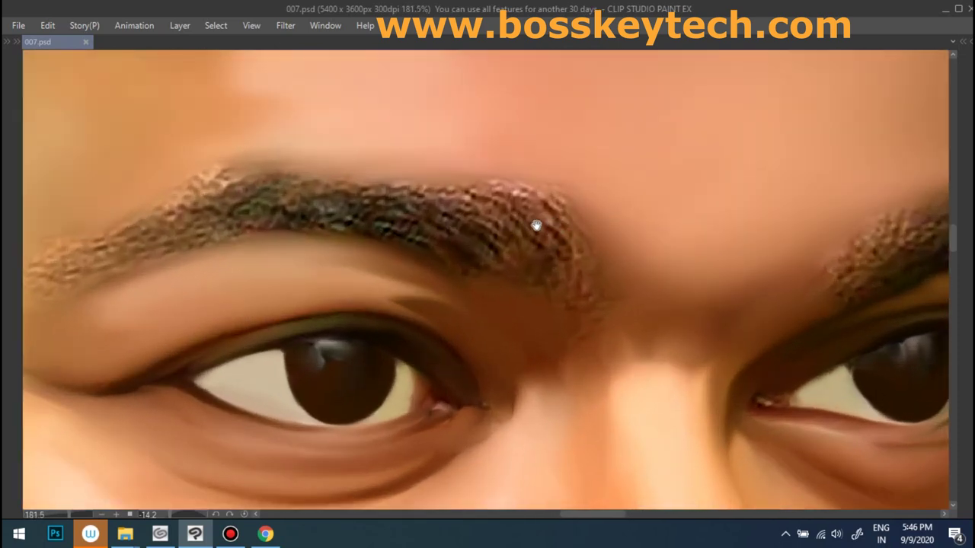
Soften the speckled inner end of the eyebrow into a smooth dark stroke.
scroll(536, 225, "up", 1)
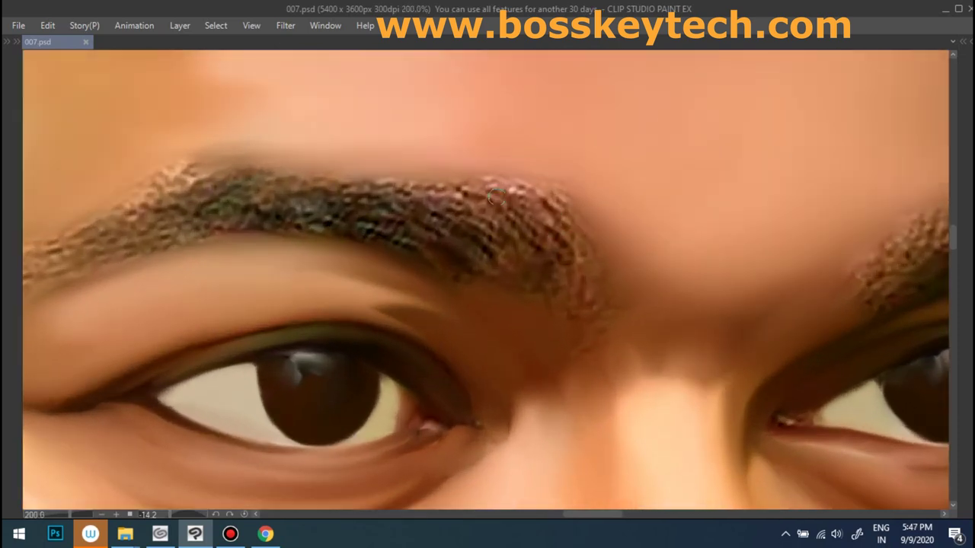
left_click_drag(462, 197, 556, 233)
left_click_drag(206, 240, 411, 275)
mouse_move(412, 215)
left_mouse_down()
mouse_move(487, 251)
mouse_move(413, 218)
mouse_move(429, 196)
left_mouse_up()
left_click_drag(381, 224, 304, 259)
mouse_move(664, 288)
left_mouse_down()
mouse_move(517, 250)
mouse_move(616, 288)
left_mouse_up()
left_click_drag(436, 226, 468, 191)
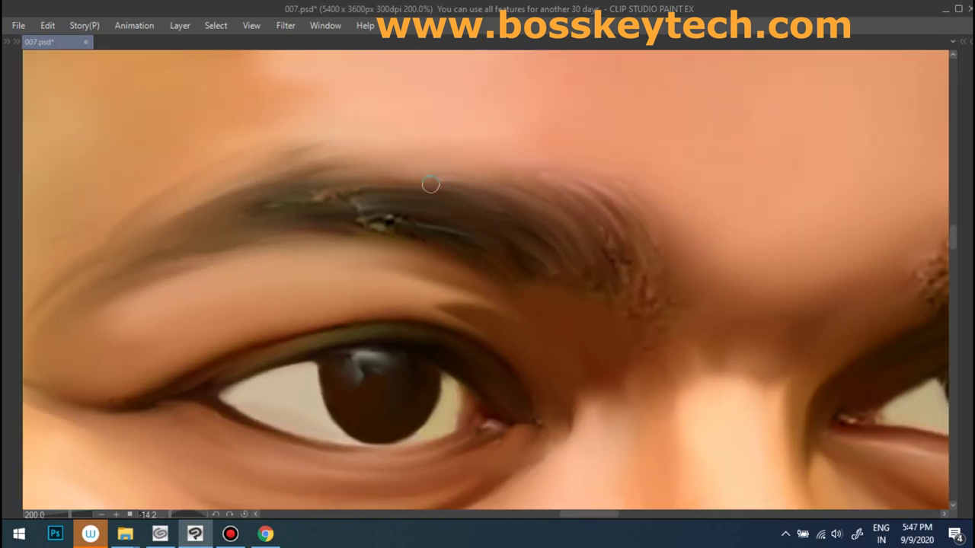
Blend more of the inner eyebrow and add lighter hair-like streaks.
mouse_move(357, 217)
left_mouse_down()
mouse_move(415, 238)
mouse_move(198, 255)
left_mouse_up()
left_click_drag(564, 266, 461, 252)
left_click_drag(488, 175, 462, 247)
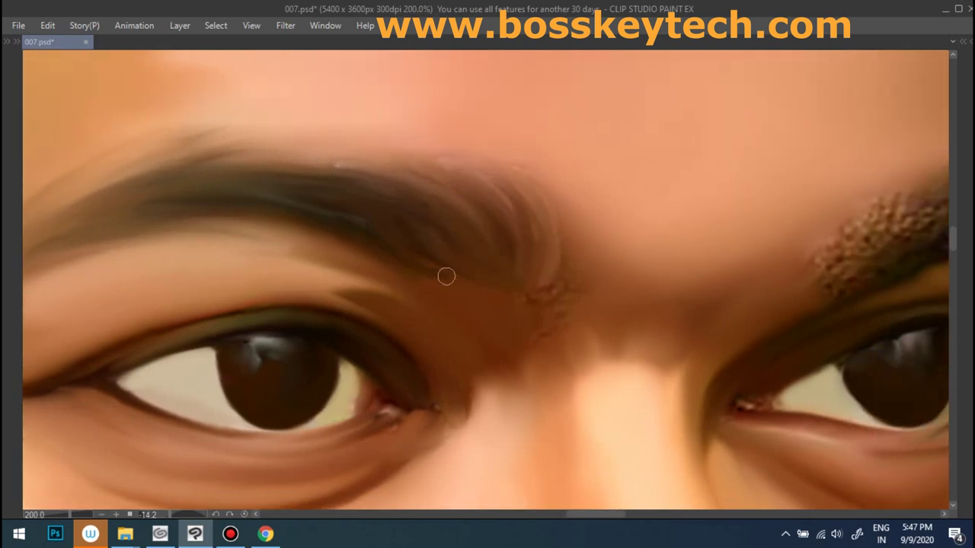
left_click_drag(453, 253, 488, 160)
mouse_move(333, 145)
left_mouse_down()
mouse_move(468, 242)
mouse_move(507, 248)
left_mouse_up()
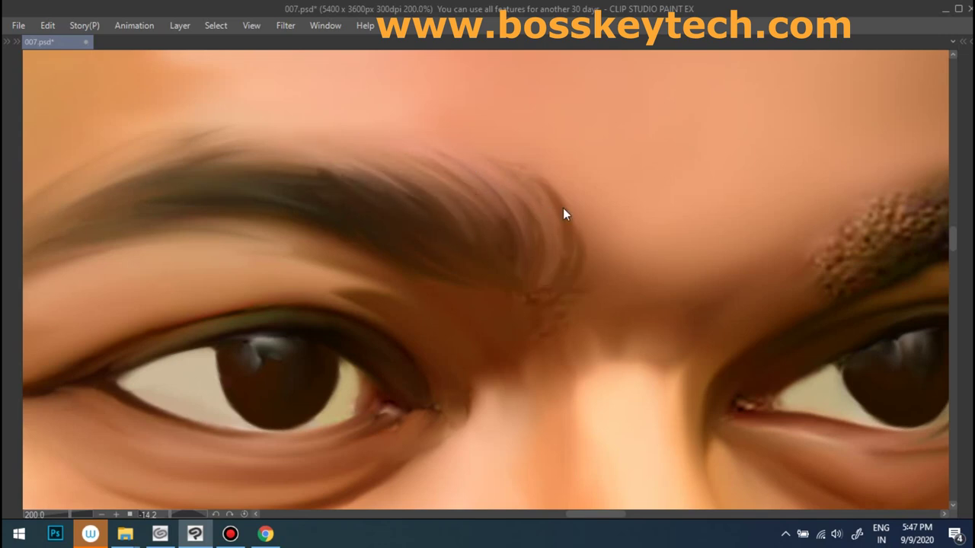
On the other eyebrow, blend the dotted inner end and add fine hair strokes.
left_click_drag(889, 266, 409, 281)
left_click_drag(364, 223, 438, 268)
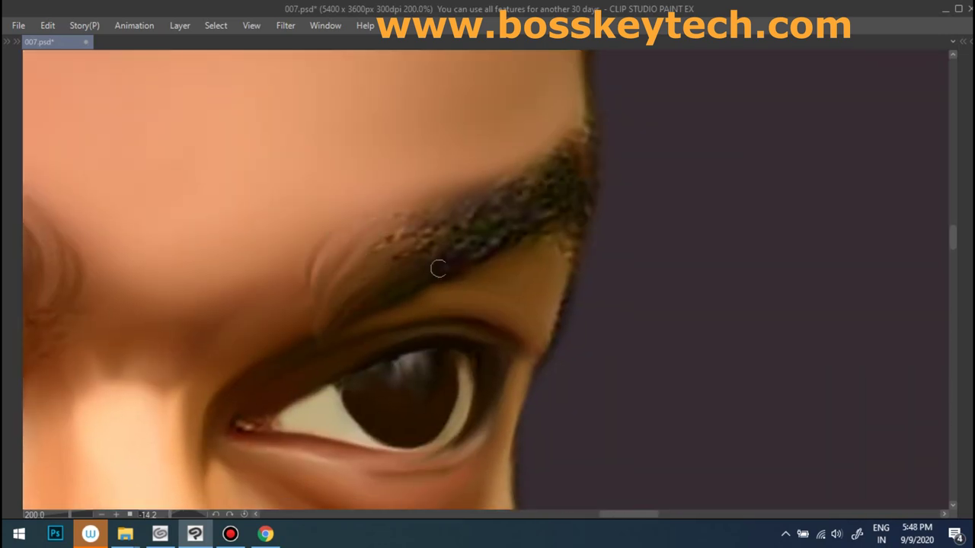
mouse_move(495, 190)
left_mouse_down()
mouse_move(553, 169)
mouse_move(438, 204)
left_mouse_up()
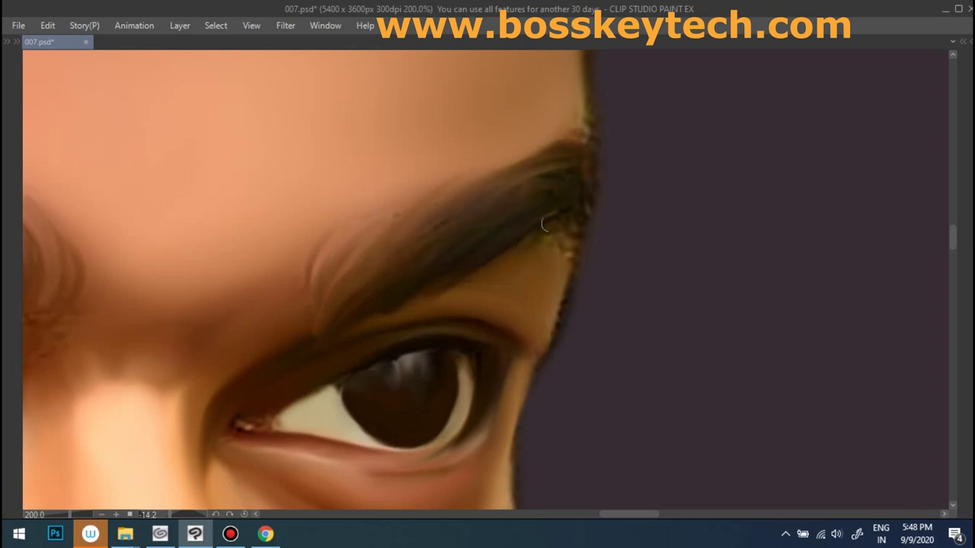
left_click_drag(304, 299, 301, 238)
left_click_drag(335, 267, 385, 202)
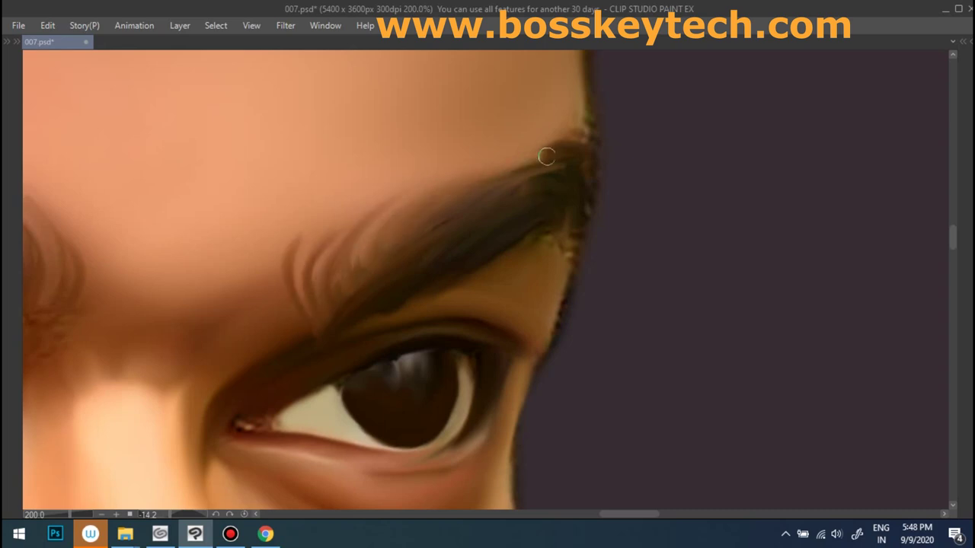
scroll(522, 169, "down", 5)
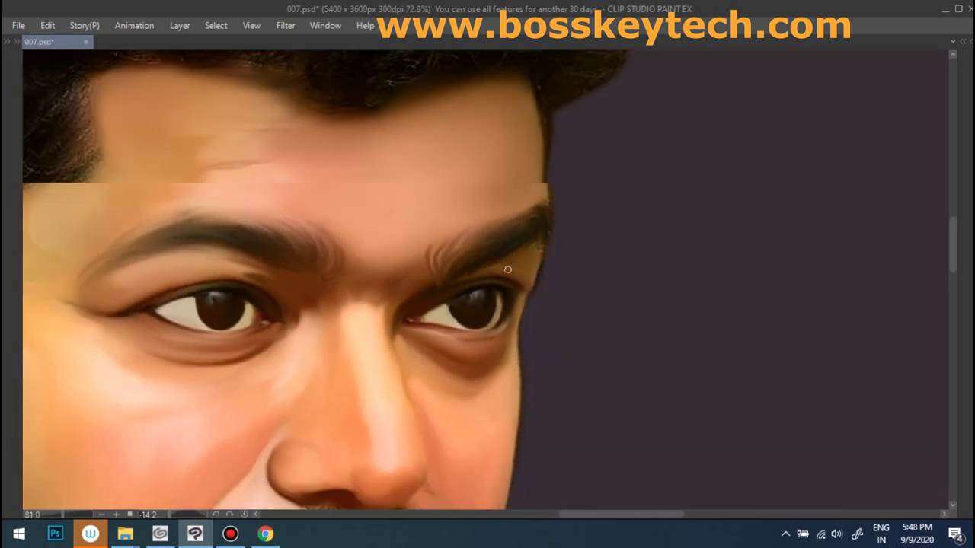
Zoom into the mustache and paint light curved hairs over its upper part.
scroll(472, 206, "down", 2)
scroll(426, 244, "down", 1)
scroll(419, 248, "up", 1)
scroll(426, 266, "up", 2)
scroll(438, 297, "up", 1)
scroll(449, 324, "up", 2)
scroll(451, 332, "up", 1)
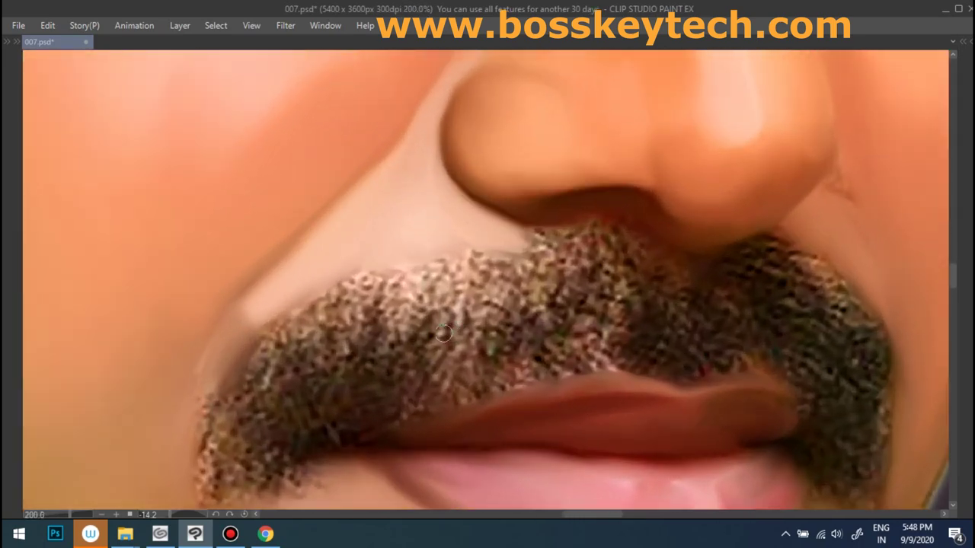
scroll(460, 289, "up", 1)
left_click_drag(460, 267, 474, 335)
left_click_drag(514, 236, 527, 352)
left_click_drag(560, 225, 533, 347)
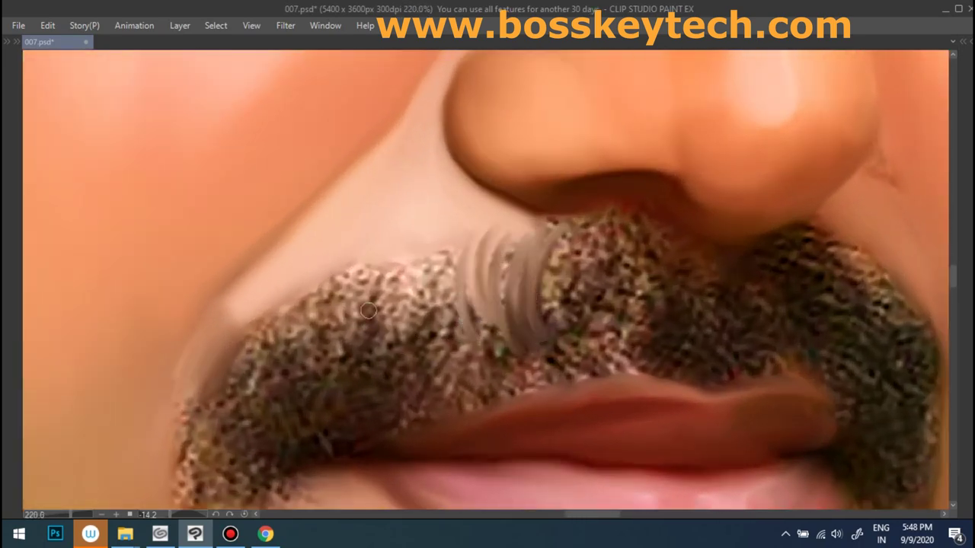
left_click_drag(392, 251, 358, 335)
left_click_drag(434, 255, 400, 346)
left_click_drag(457, 236, 434, 362)
Paint light hair strokes over the mustache's left and lower-left parts.
left_click_drag(358, 259, 301, 373)
left_click_drag(377, 274, 335, 370)
left_click_drag(412, 288, 385, 385)
left_click_drag(407, 260, 362, 384)
left_click_drag(282, 293, 205, 441)
mouse_move(194, 396)
left_mouse_down()
mouse_move(187, 449)
mouse_move(202, 488)
left_mouse_up()
left_click_drag(221, 426, 228, 492)
left_click_drag(316, 327, 282, 385)
left_click_drag(346, 312, 301, 423)
Cover the mustache centre and right-centre stubble with light hair strokes.
left_click_drag(445, 251, 415, 336)
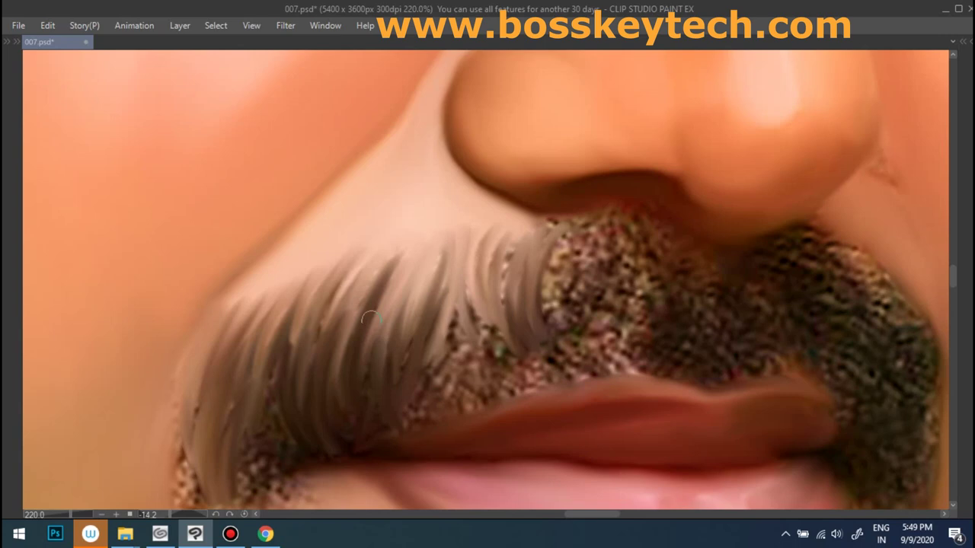
left_click_drag(419, 240, 369, 365)
left_click_drag(434, 255, 385, 351)
left_click_drag(457, 289, 422, 412)
left_click_drag(487, 266, 502, 376)
mouse_move(564, 281)
left_mouse_down()
mouse_move(533, 358)
mouse_move(613, 365)
left_mouse_up()
left_click_drag(556, 236, 552, 373)
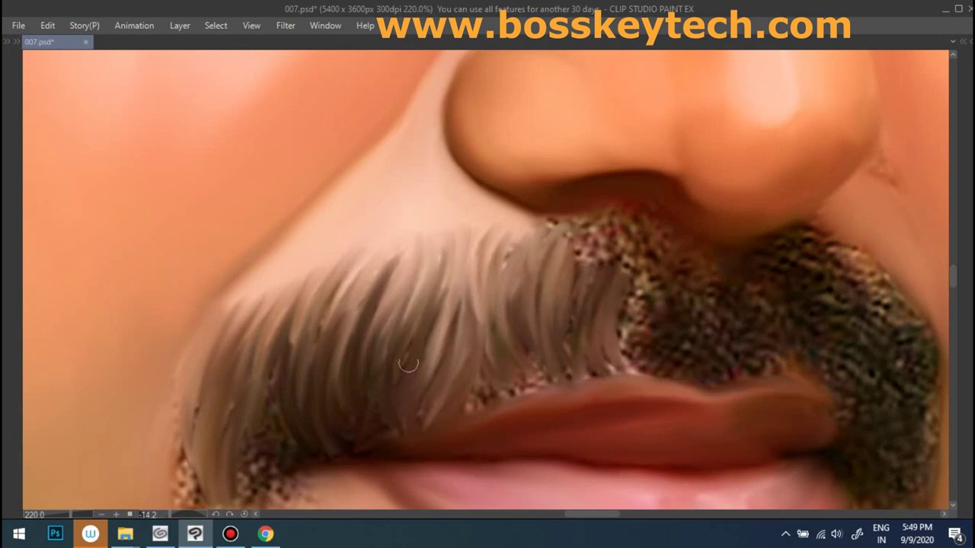
Add darker hair strokes across the mustache centre and left part.
left_click_drag(438, 251, 412, 338)
left_click_drag(507, 263, 491, 339)
left_click_drag(479, 238, 466, 320)
left_click_drag(495, 238, 479, 319)
left_click_drag(371, 244, 308, 347)
left_click_drag(377, 266, 324, 358)
left_click_drag(331, 255, 293, 346)
left_click_drag(301, 274, 255, 385)
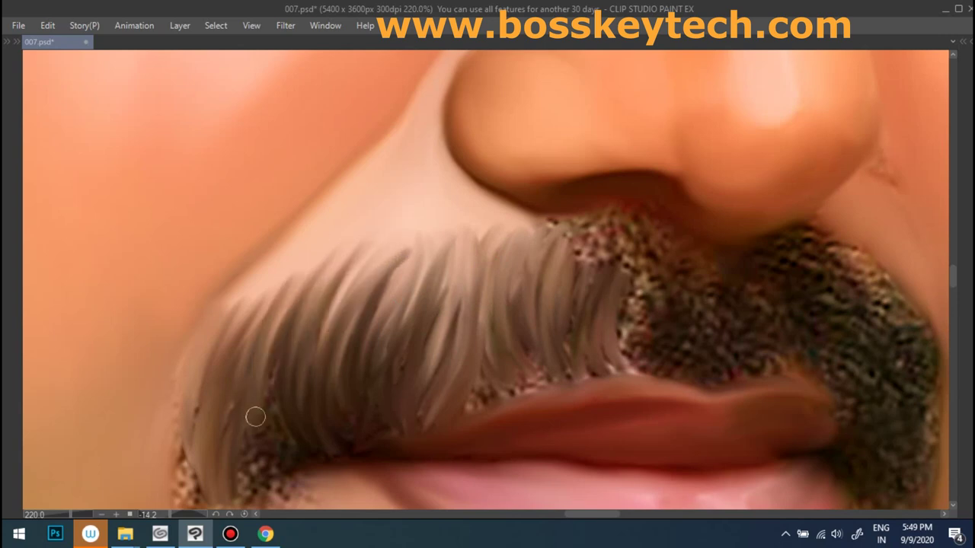
left_click_drag(316, 259, 263, 350)
left_click_drag(285, 270, 236, 343)
left_click_drag(239, 297, 206, 366)
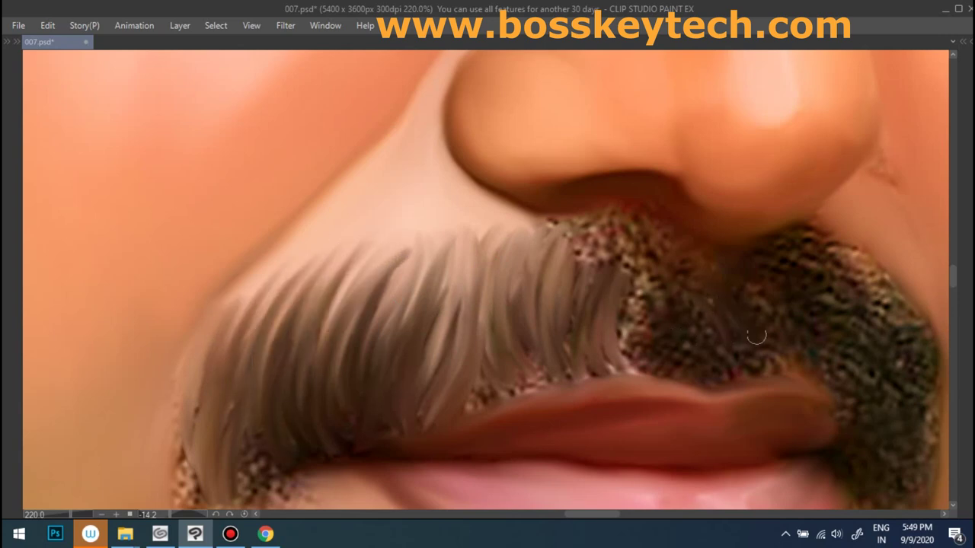
Cover the centre-right reddish stubble and lower-edge white speckles with dark and grey hairs.
left_click_drag(712, 301, 773, 377)
left_click_drag(670, 293, 681, 381)
mouse_move(648, 271)
left_mouse_down()
mouse_move(639, 377)
mouse_move(659, 385)
left_mouse_up()
left_click_drag(655, 221, 644, 289)
mouse_move(613, 221)
left_mouse_down()
mouse_move(598, 291)
mouse_move(573, 293)
left_mouse_up()
left_click_drag(563, 217, 543, 256)
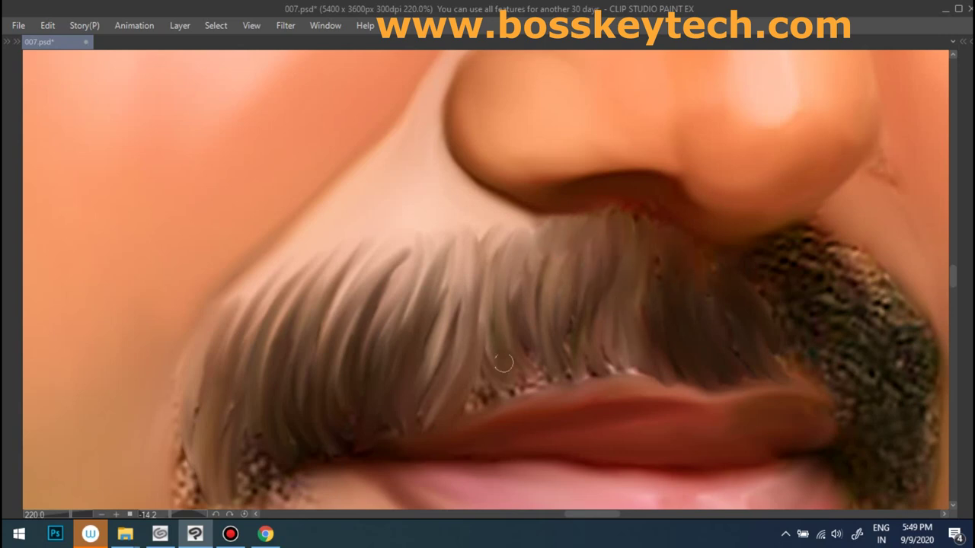
left_click_drag(491, 346, 468, 415)
left_click_drag(514, 329, 533, 388)
left_click_drag(605, 344, 587, 395)
left_click_drag(628, 332, 620, 381)
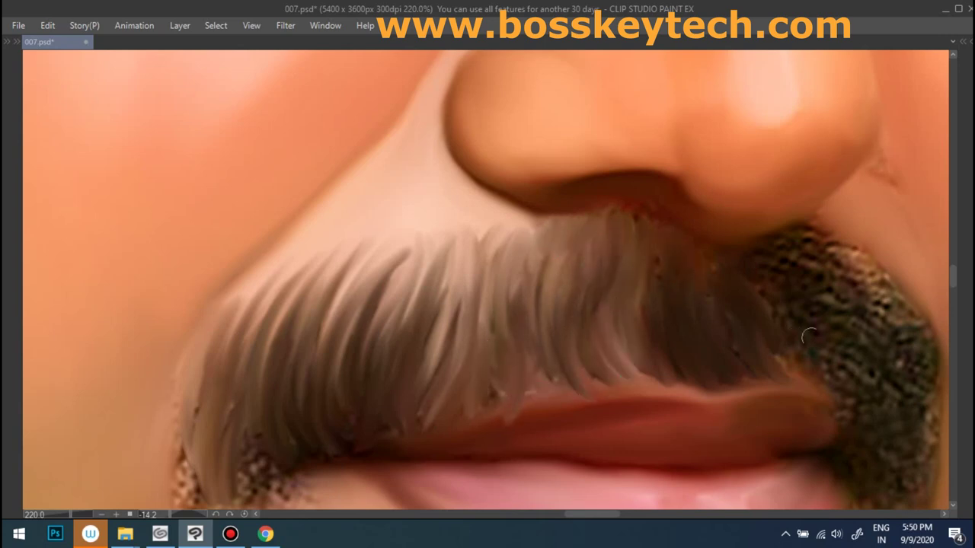
Cover the right-side stubble under the nose with smooth dark hairs.
left_click_drag(815, 320, 855, 305)
left_click_drag(830, 244, 899, 320)
left_click_drag(914, 282, 933, 381)
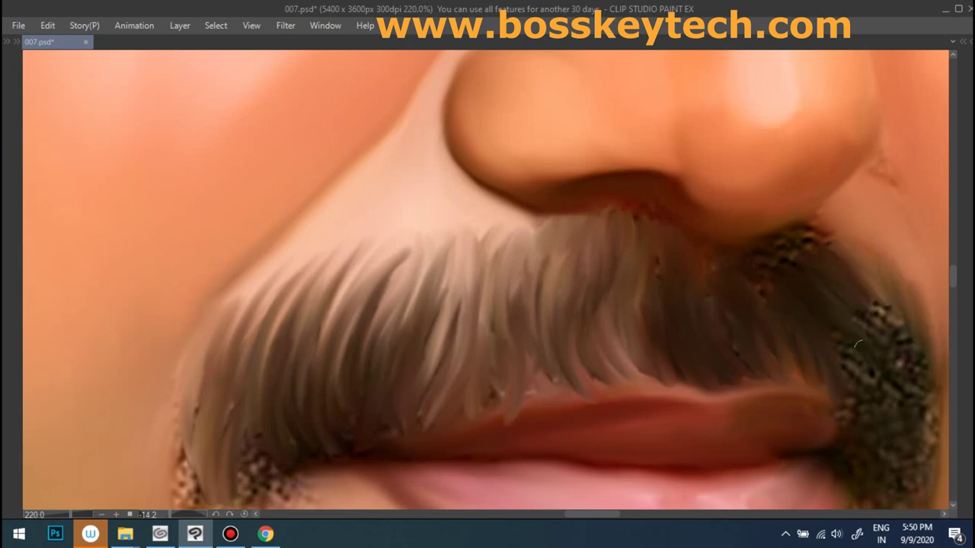
left_click_drag(860, 301, 853, 379)
left_click_drag(810, 228, 872, 300)
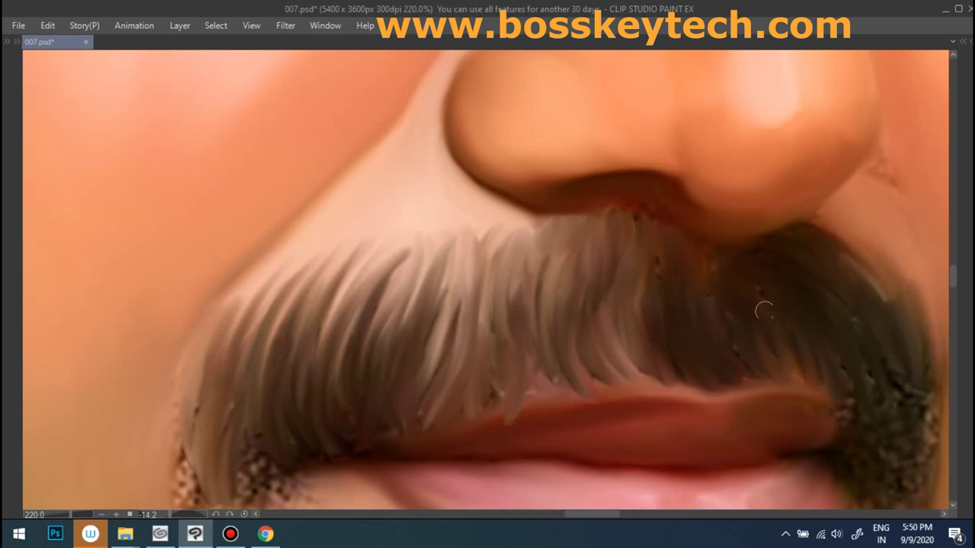
Pan to the mustache's right end and cover its stubble with dark hair strokes.
left_click_drag(750, 305, 407, 198)
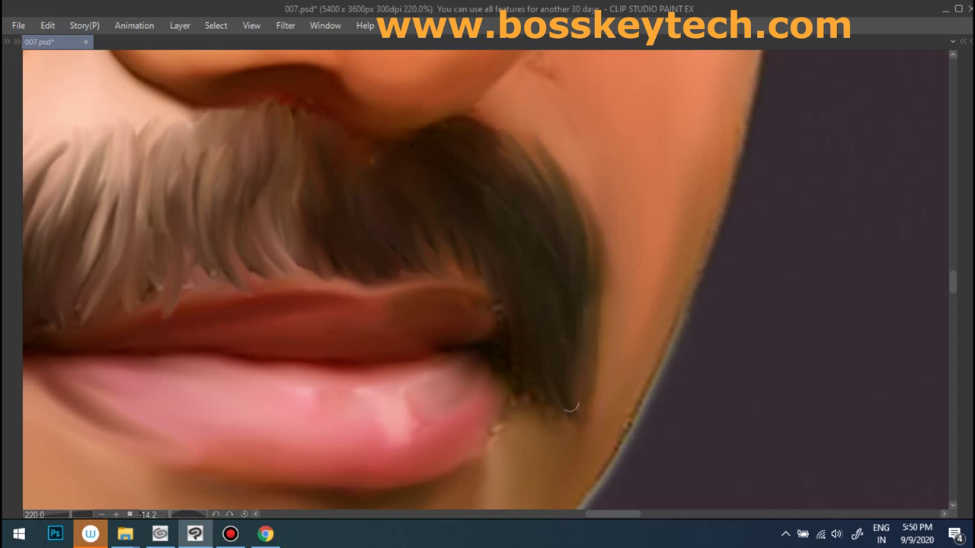
left_click_drag(206, 282, 579, 275)
left_click_drag(301, 328, 278, 396)
left_click_drag(236, 312, 225, 408)
left_click_drag(271, 362, 259, 411)
mouse_move(316, 346)
left_mouse_down()
mouse_move(286, 408)
mouse_move(267, 403)
left_mouse_up()
left_click_drag(266, 324, 263, 381)
left_click_drag(335, 145, 251, 258)
left_click_drag(252, 229, 167, 327)
mouse_move(411, 198)
left_mouse_down()
mouse_move(328, 312)
mouse_move(460, 281)
left_mouse_up()
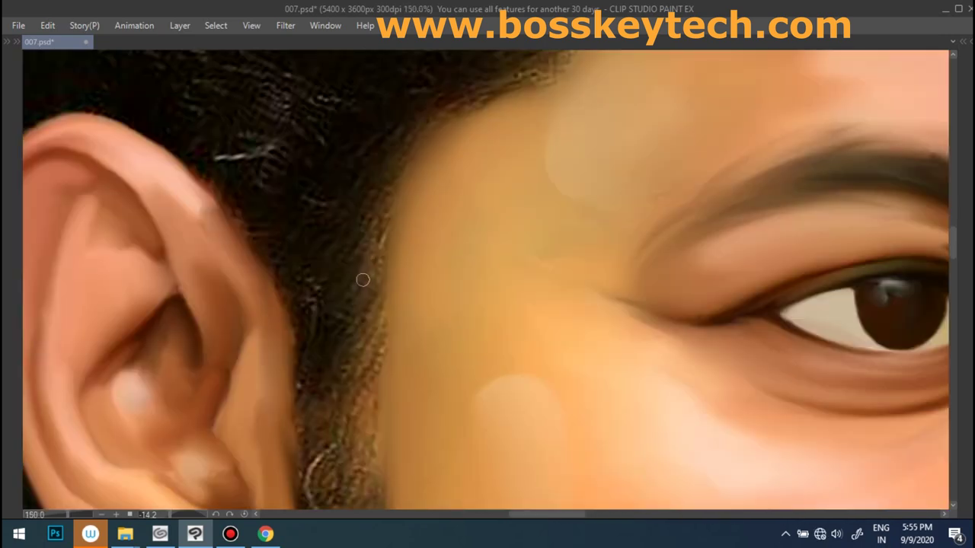
Paint dark strands along the hairline and sideburn beside the ear.
left_click_drag(389, 236, 370, 300)
left_click_drag(389, 279, 347, 353)
left_click_drag(396, 308, 358, 384)
left_click_drag(388, 222, 355, 271)
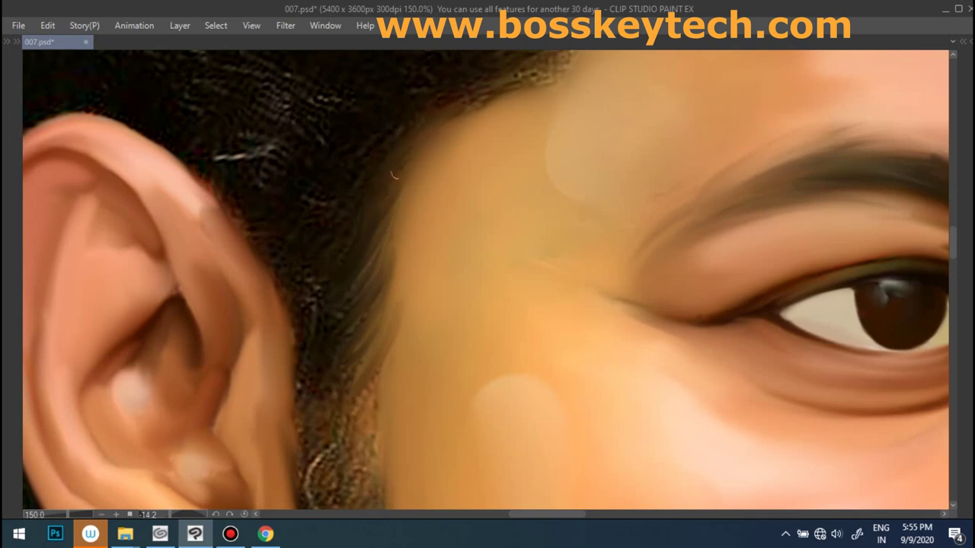
mouse_move(372, 344)
left_mouse_down()
mouse_move(327, 446)
mouse_move(359, 466)
left_mouse_up()
left_click_drag(347, 411, 355, 285)
left_click_drag(405, 77, 367, 208)
left_click_drag(411, 142, 362, 251)
Blend the sideburn strands and smooth the textured patch to soften the hairline.
left_click_drag(404, 95, 395, 213)
left_click_drag(387, 293, 358, 396)
mouse_move(377, 259)
left_mouse_down()
mouse_move(349, 362)
mouse_move(321, 251)
mouse_move(316, 404)
left_mouse_up()
left_click_drag(302, 267, 301, 354)
left_click_drag(366, 442, 389, 344)
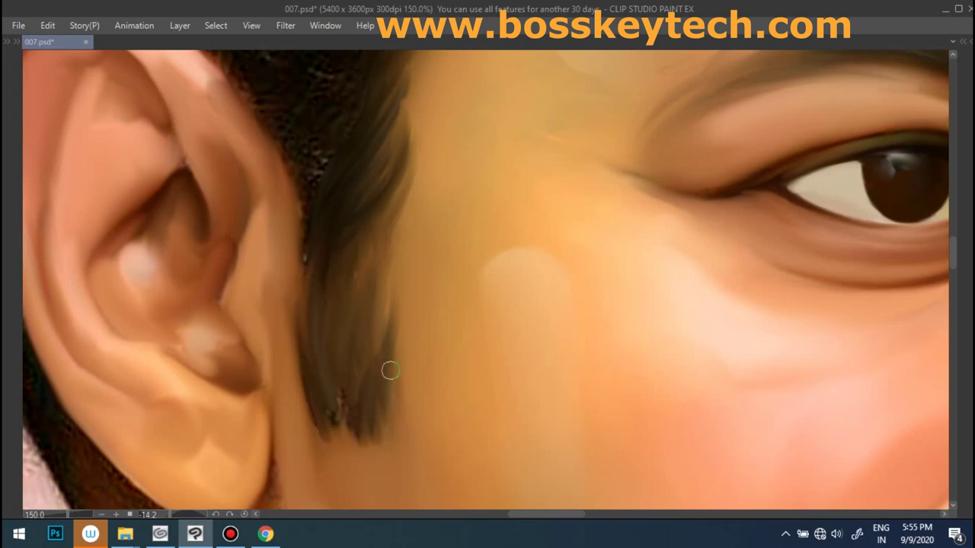
Zoom and rotate the canvas view around the ear, hiding the panels.
scroll(388, 350, "up", 2)
scroll(387, 286, "up", 2)
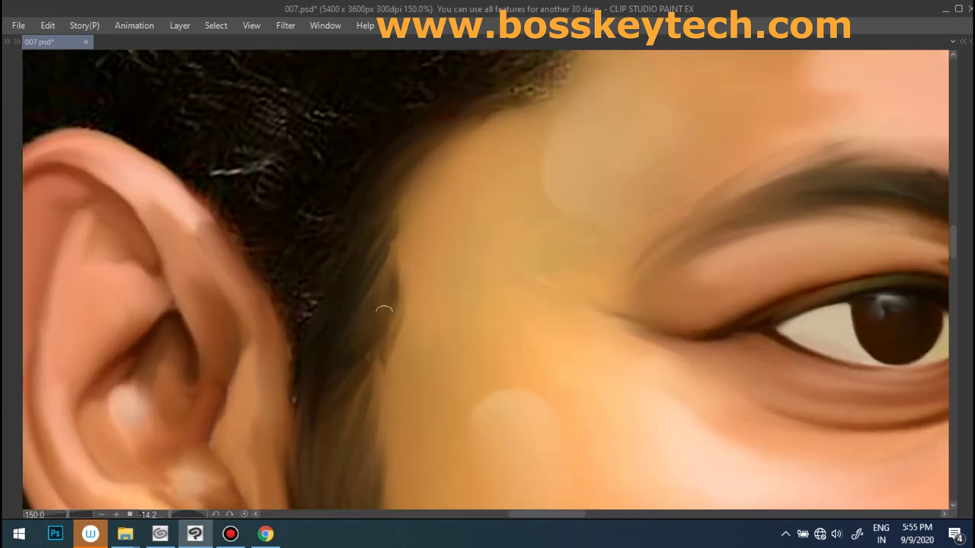
scroll(327, 274, "up", 2)
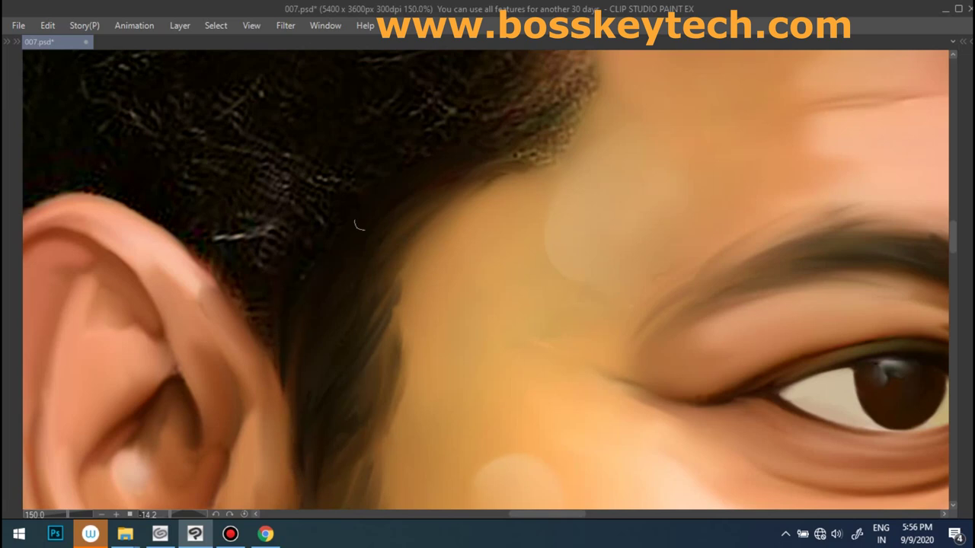
scroll(358, 225, "up", 1)
scroll(385, 257, "up", 2)
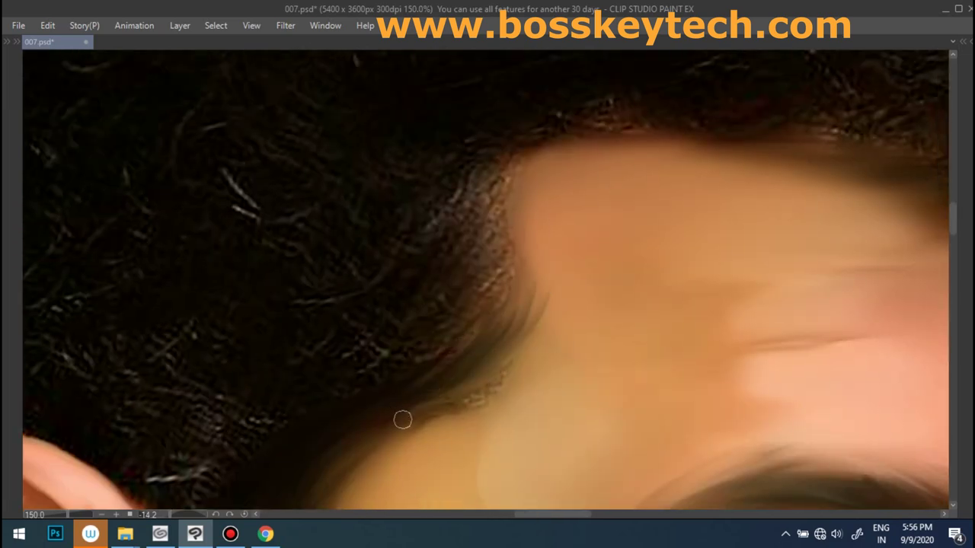
scroll(472, 343, "up", 2)
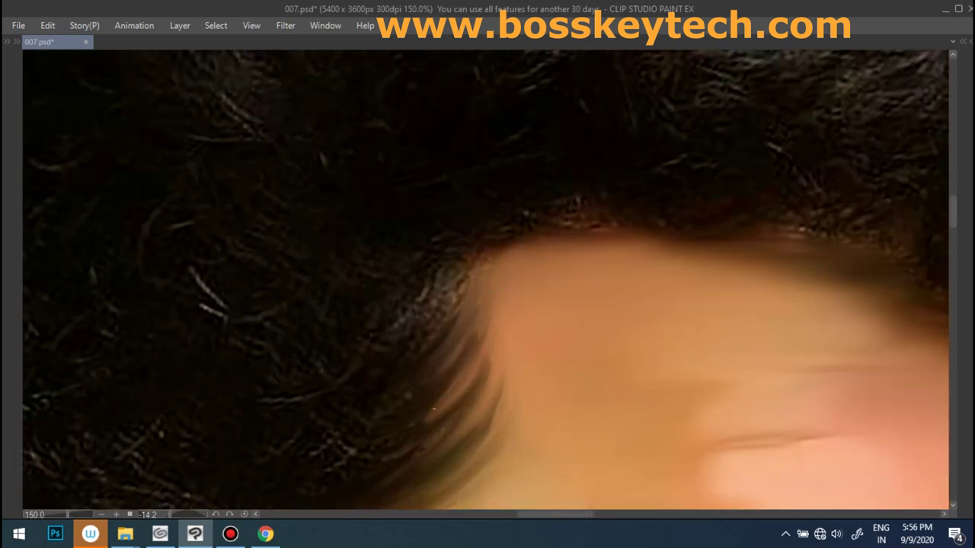
scroll(464, 293, "down", 2)
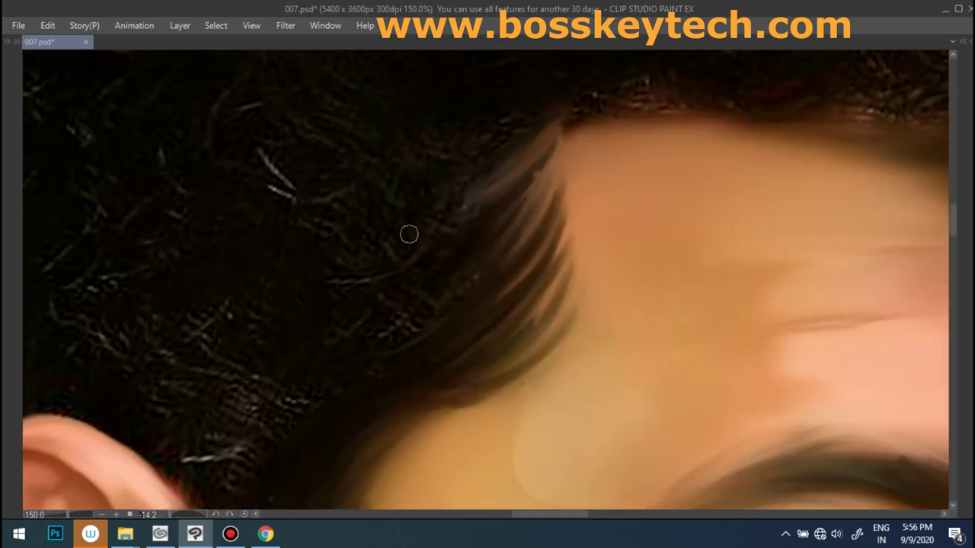
scroll(304, 362, "up", 2)
left_click_drag(305, 362, 437, 282)
key("Tab")
key("Tab")
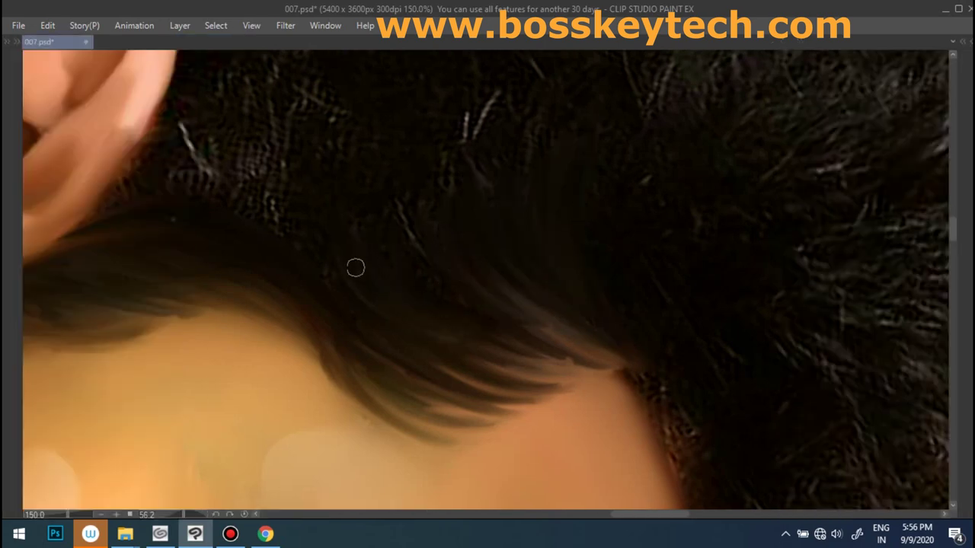
Darken the bright hair strands above and beside the ear.
scroll(356, 267, "up", 2)
left_click_drag(582, 186, 590, 251)
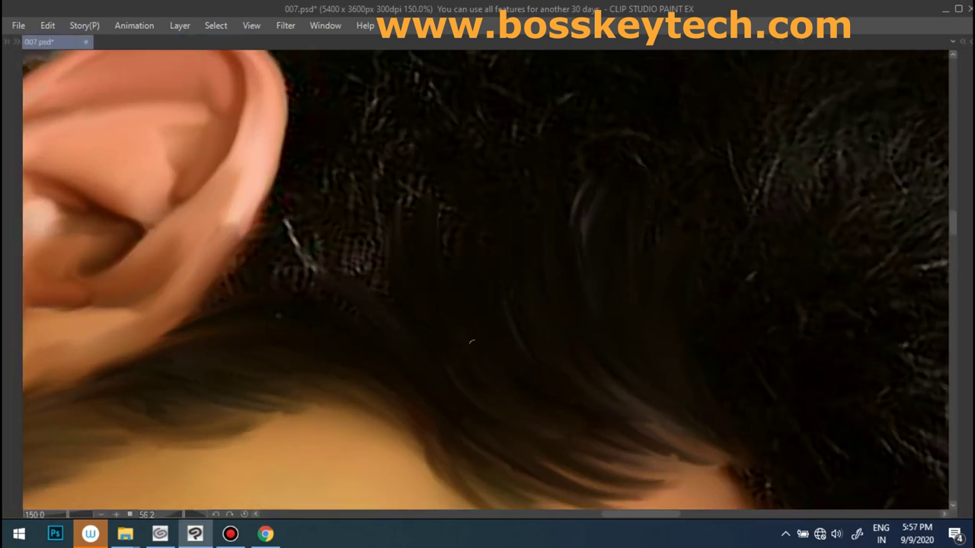
scroll(472, 343, "up", 2)
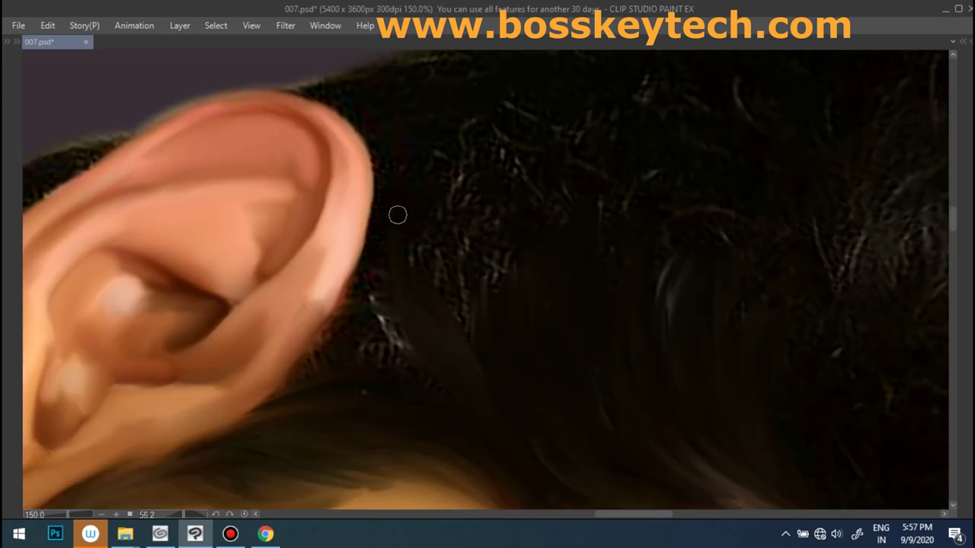
left_click_drag(434, 373, 379, 339)
scroll(380, 192, "down", 5)
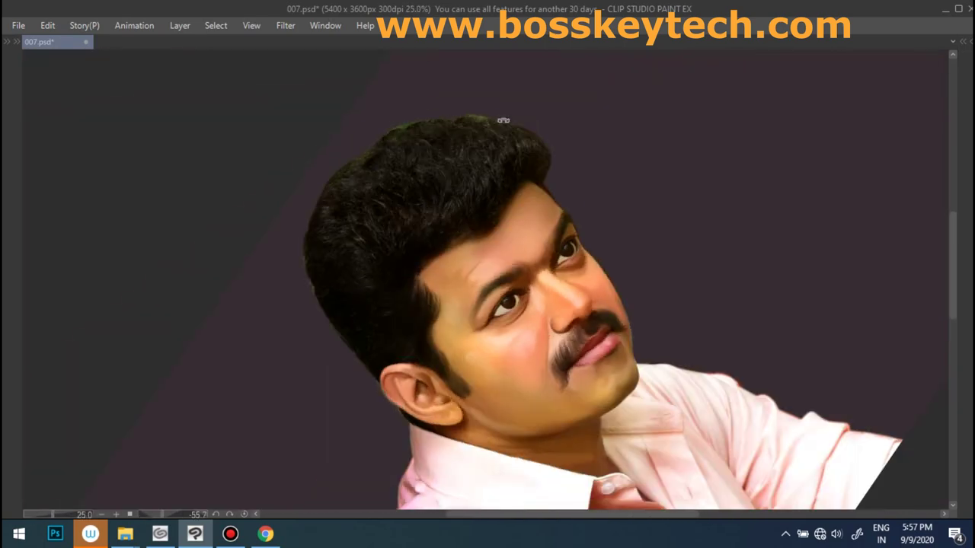
View the whole tilted portrait and bring back the tool and layer panels.
left_click_drag(381, 192, 542, 341)
scroll(358, 289, "up", 2)
scroll(337, 305, "up", 3)
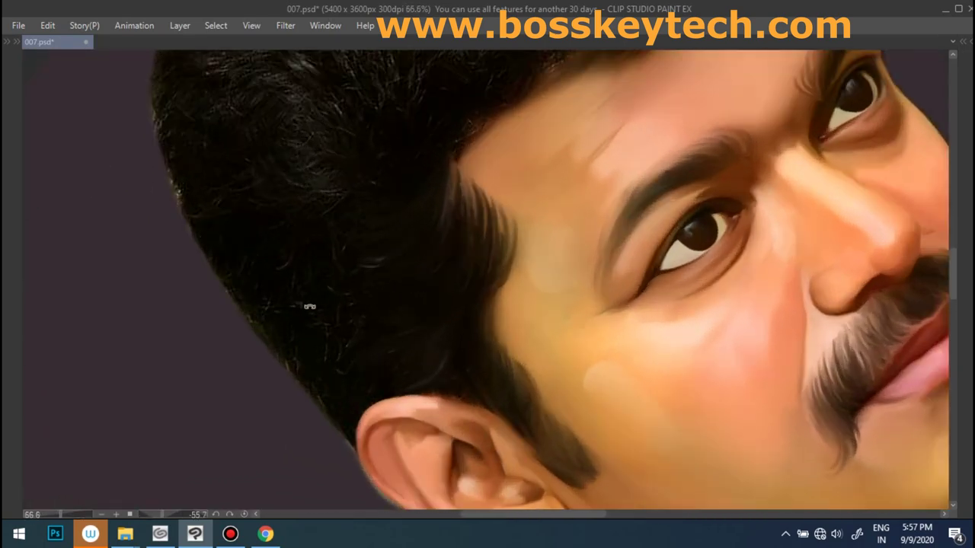
key("Tab")
Set the main drawing colour to a vivid pink.
double_click(11, 473)
left_click(502, 221)
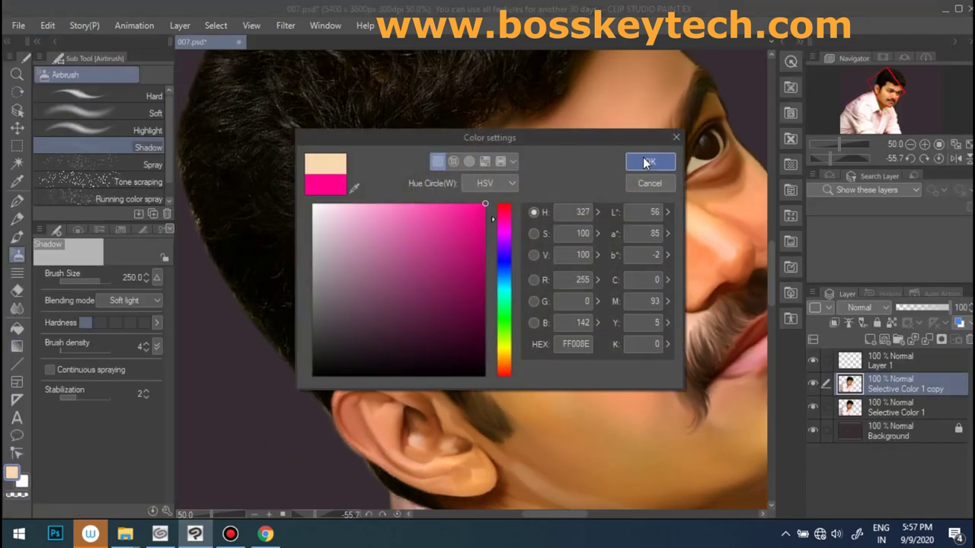
left_click(644, 161)
right_click(923, 384)
key("Tab")
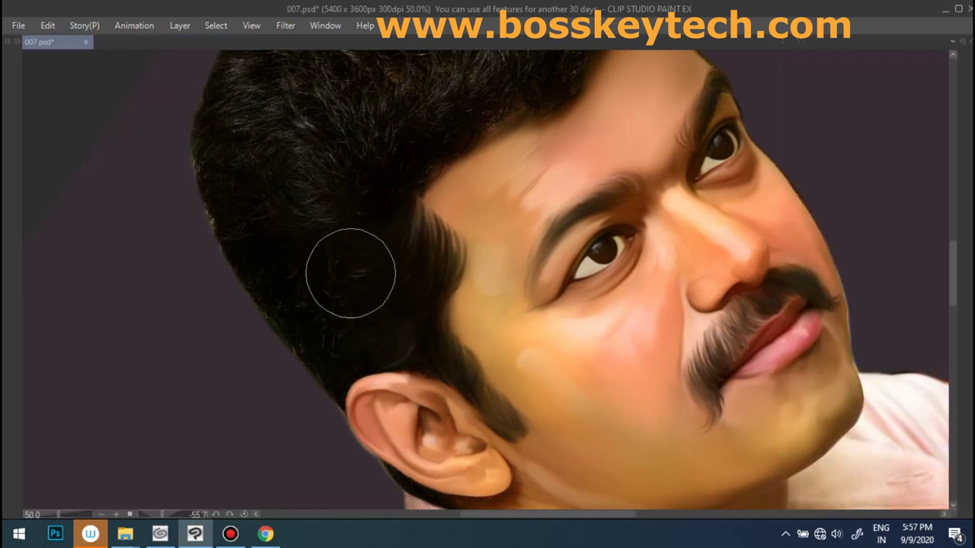
key("Tab")
Airbrush a soft pink glow onto the hair.
left_click_drag(75, 348, 61, 348)
left_click_drag(337, 224, 337, 322)
mouse_move(315, 257)
left_mouse_down()
mouse_move(252, 255)
mouse_move(202, 126)
left_mouse_up()
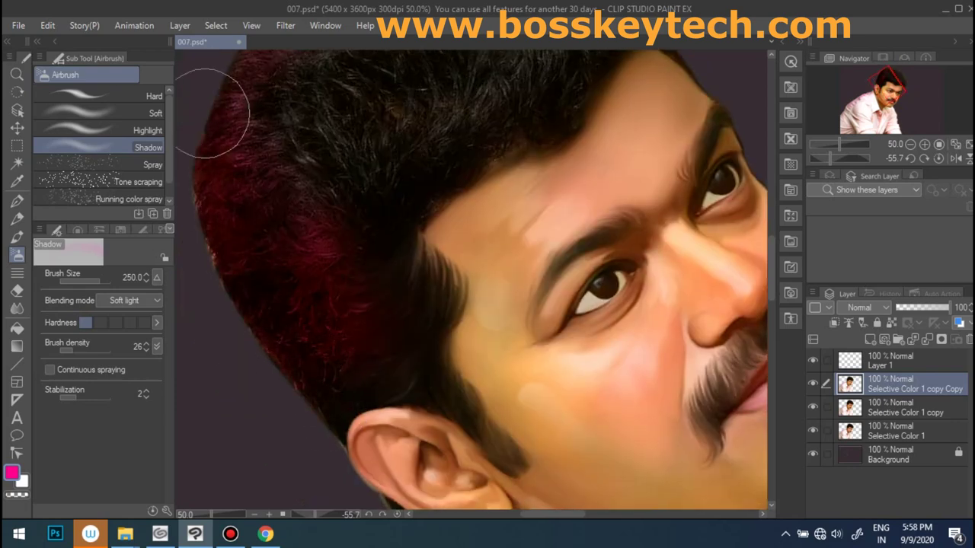
scroll(292, 214, "down", 3)
scroll(272, 251, "up", 3)
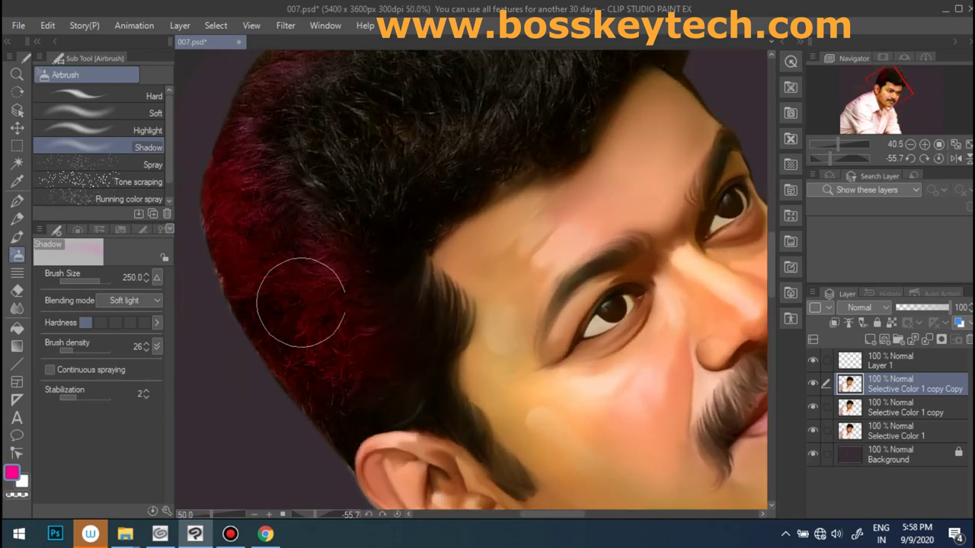
scroll(294, 298, "up", 1)
Lower the airbrush density to 15, undo the last stroke, and pick green then yellow.
left_click_drag(60, 348, 54, 348)
key("ctrl+z")
key("ctrl+z")
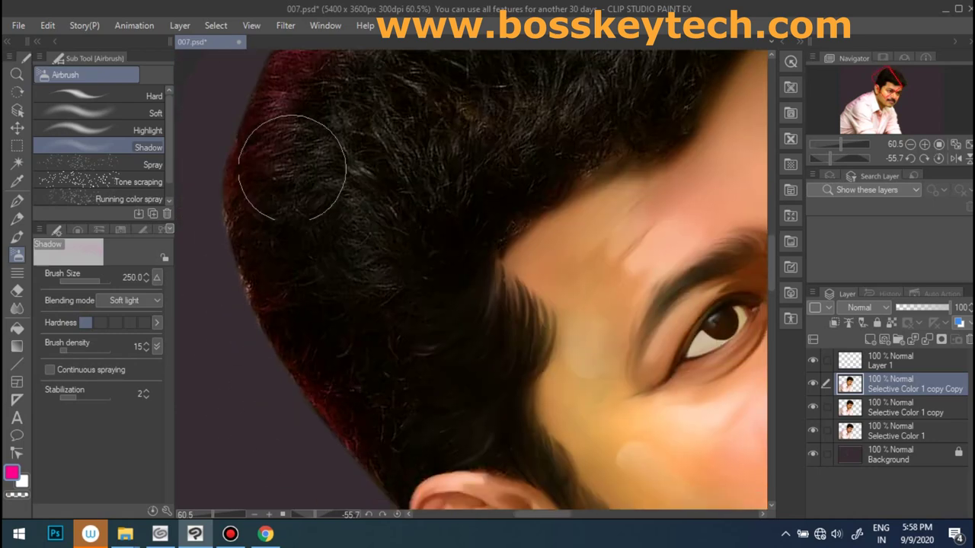
left_click(11, 473)
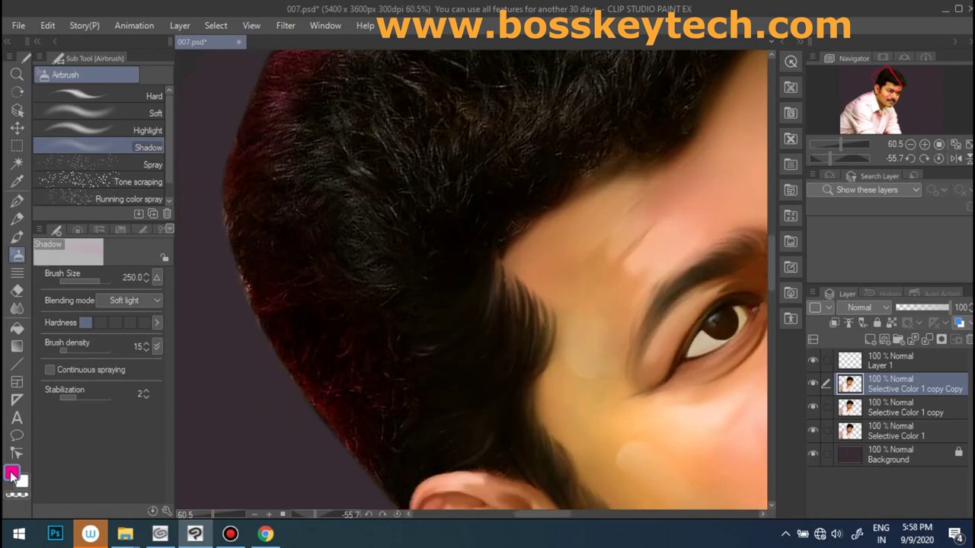
left_click(649, 161)
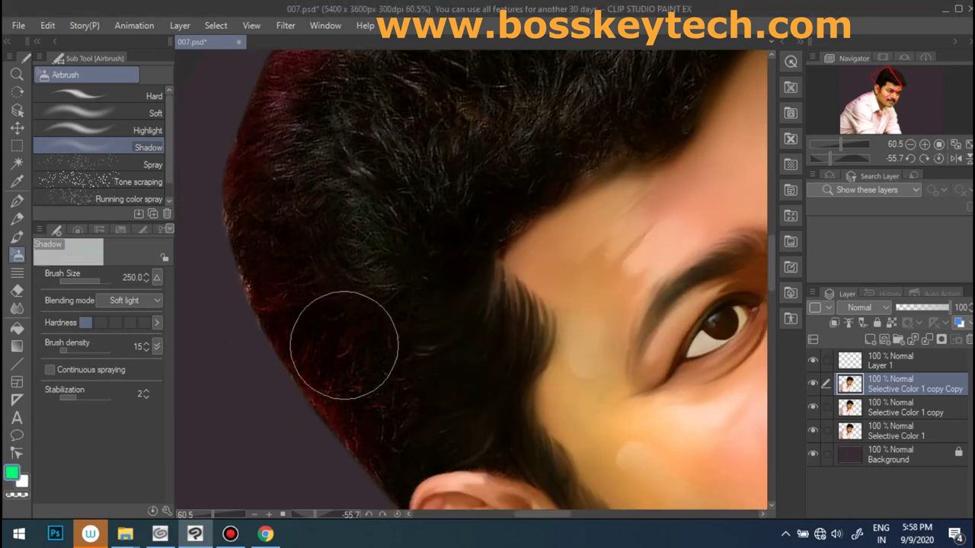
left_click(11, 473)
left_click(646, 161)
Spray a green glow onto the hair's left side and tilt the canvas view.
scroll(391, 322, "down", 2)
mouse_move(392, 322)
left_mouse_down()
mouse_move(282, 135)
mouse_move(381, 259)
left_mouse_up()
key("r")
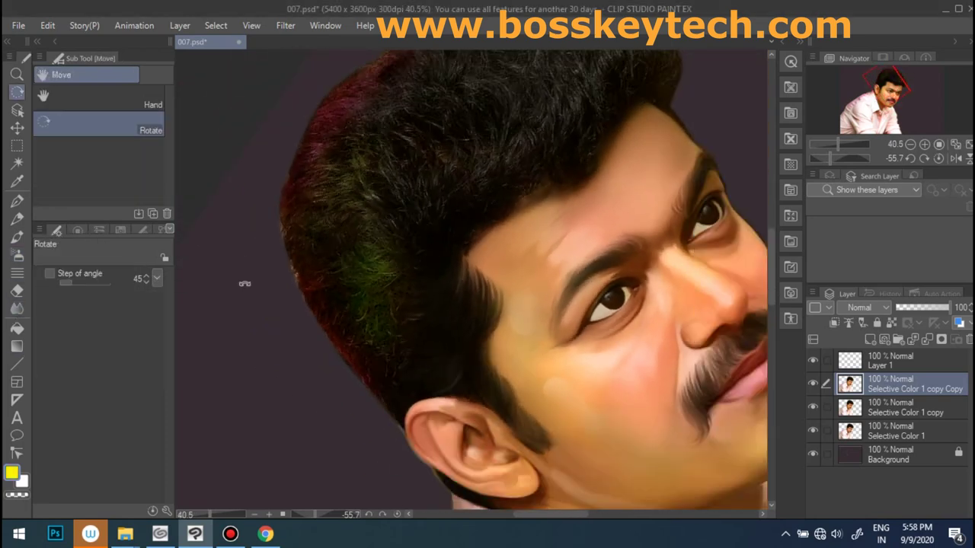
left_click_drag(244, 279, 479, 224)
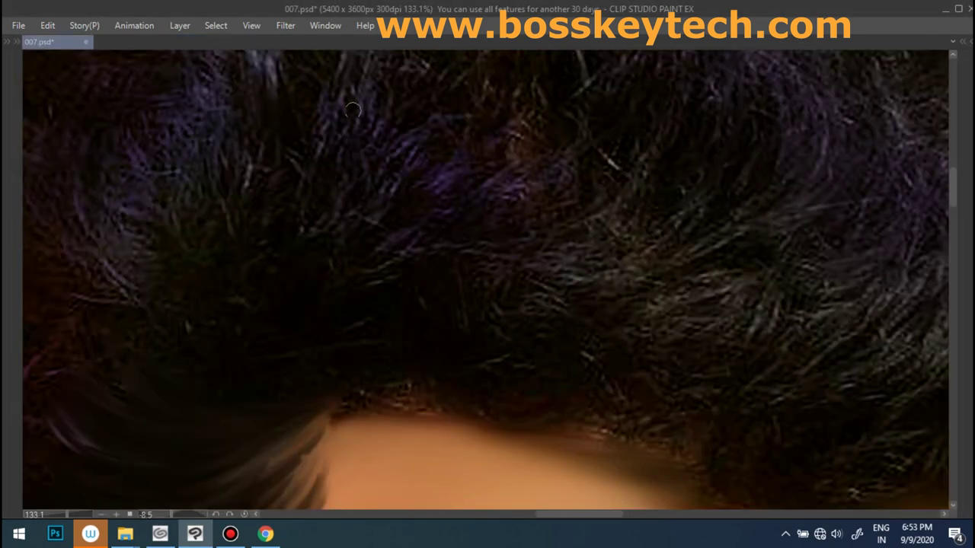
Blend curved, smudged dark strands through the textured hair, including a looping brownish strand.
left_click_drag(353, 110, 375, 164)
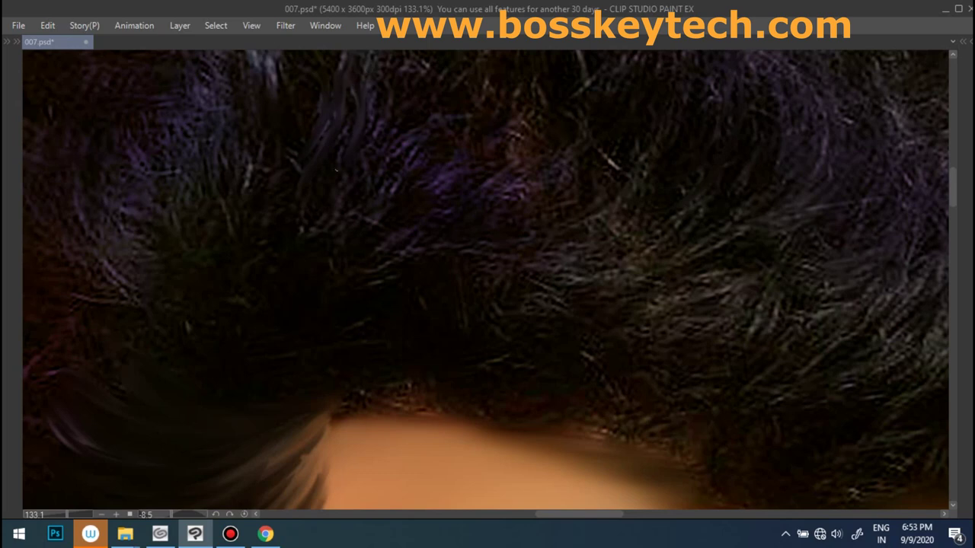
left_click_drag(428, 93, 370, 239)
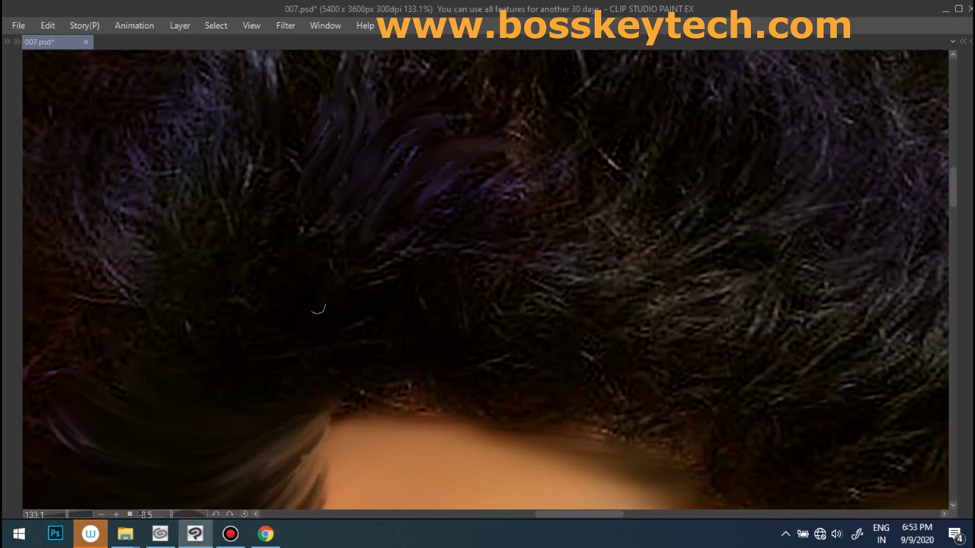
left_click_drag(288, 257, 319, 373)
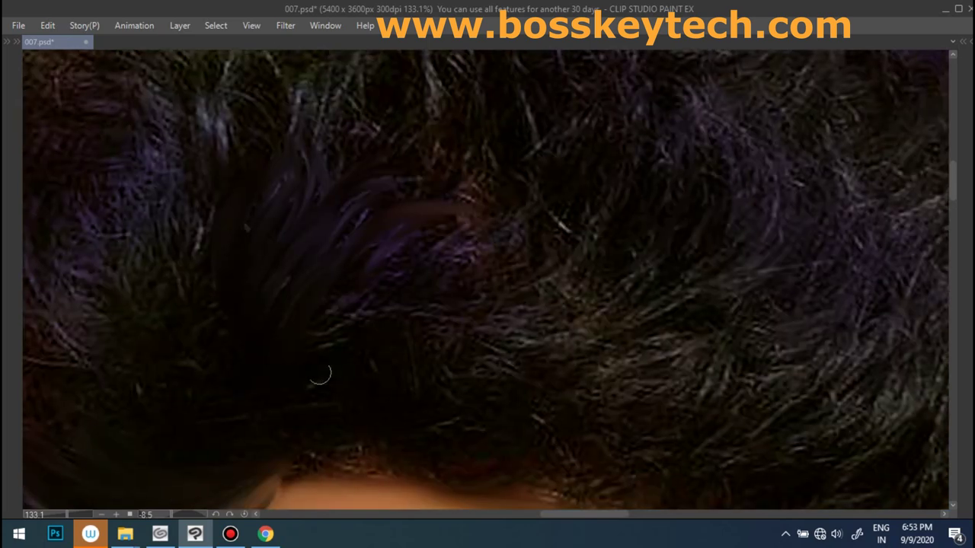
left_click_drag(356, 291, 391, 280)
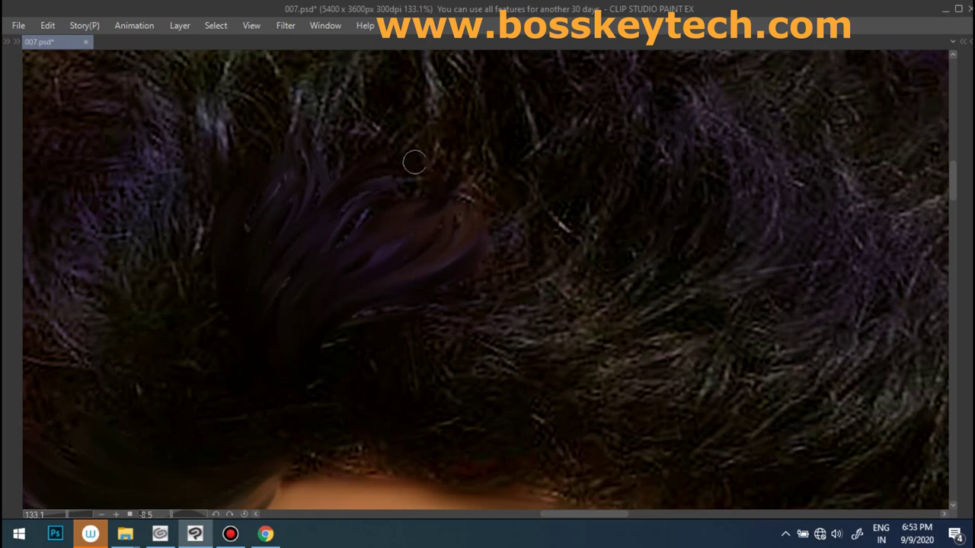
mouse_move(249, 265)
left_mouse_down()
mouse_move(257, 329)
mouse_move(326, 146)
mouse_move(405, 161)
mouse_move(450, 282)
left_mouse_up()
left_click_drag(484, 148, 472, 293)
left_click_drag(427, 114, 438, 236)
left_click_drag(381, 106, 434, 140)
mouse_move(406, 96)
left_mouse_down()
mouse_move(507, 246)
mouse_move(614, 295)
left_mouse_up()
mouse_move(327, 233)
left_mouse_down()
mouse_move(338, 201)
mouse_move(337, 279)
mouse_move(320, 366)
left_mouse_up()
mouse_move(355, 242)
left_mouse_down()
mouse_move(246, 354)
mouse_move(340, 339)
mouse_move(355, 352)
mouse_move(381, 351)
mouse_move(361, 266)
mouse_move(467, 252)
mouse_move(490, 359)
left_mouse_up()
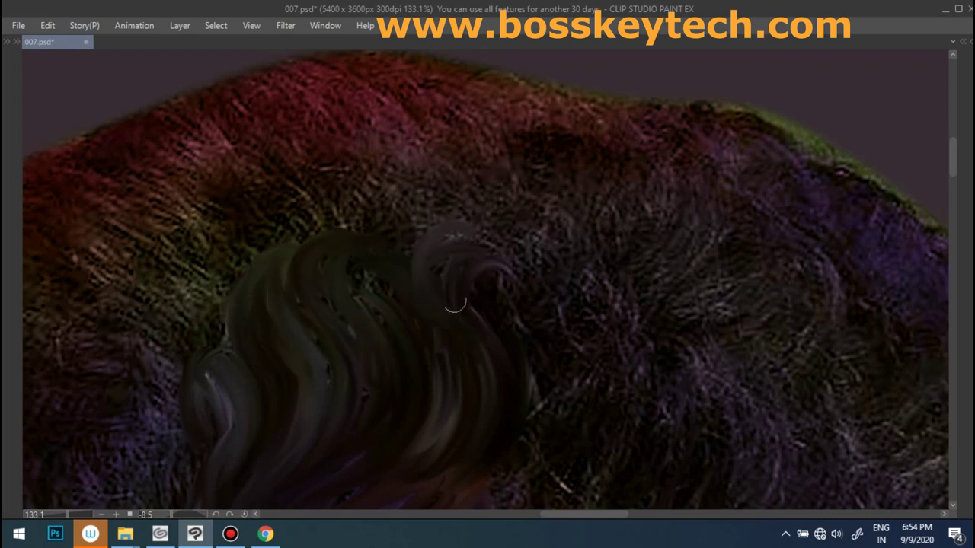
Extend the dark hair mass and cover the purplish and yellowish texture around the swirl.
left_click_drag(438, 227, 409, 320)
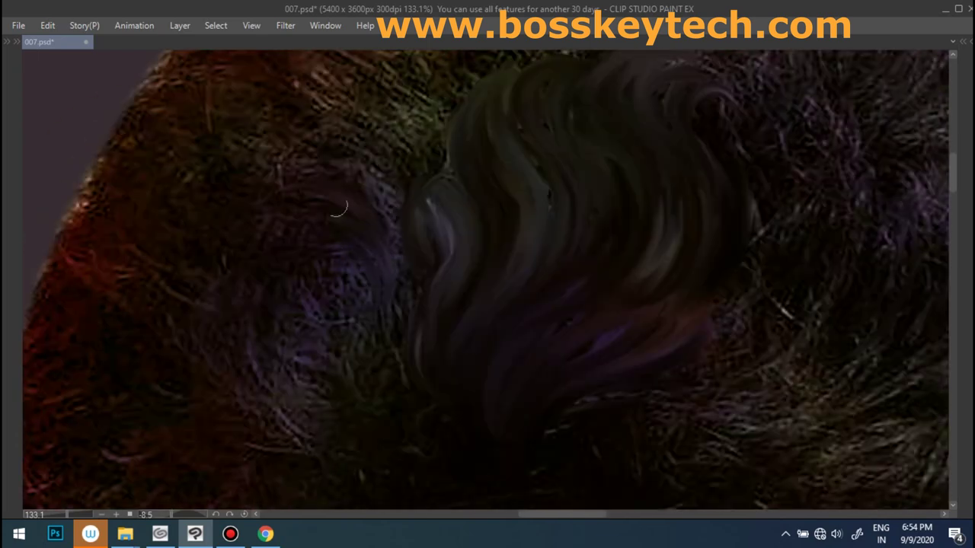
left_click_drag(316, 156, 377, 222)
mouse_move(374, 166)
left_mouse_down()
mouse_move(429, 244)
mouse_move(494, 168)
left_mouse_up()
mouse_move(199, 309)
left_mouse_down()
mouse_move(276, 279)
mouse_move(249, 212)
left_mouse_up()
mouse_move(385, 378)
left_mouse_down()
mouse_move(337, 283)
mouse_move(396, 361)
mouse_move(174, 254)
left_mouse_up()
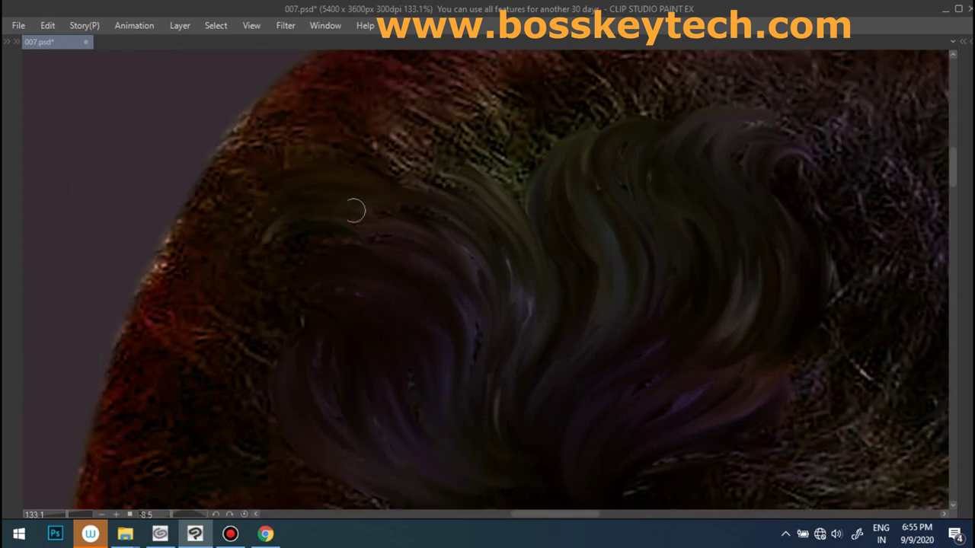
scroll(352, 211, "up", 2)
mouse_move(364, 226)
left_mouse_down()
mouse_move(456, 259)
mouse_move(541, 257)
mouse_move(609, 183)
left_mouse_up()
mouse_move(411, 320)
left_mouse_down()
mouse_move(447, 226)
mouse_move(544, 217)
mouse_move(544, 289)
left_mouse_up()
left_click_drag(609, 251, 685, 168)
left_click_drag(647, 305, 632, 167)
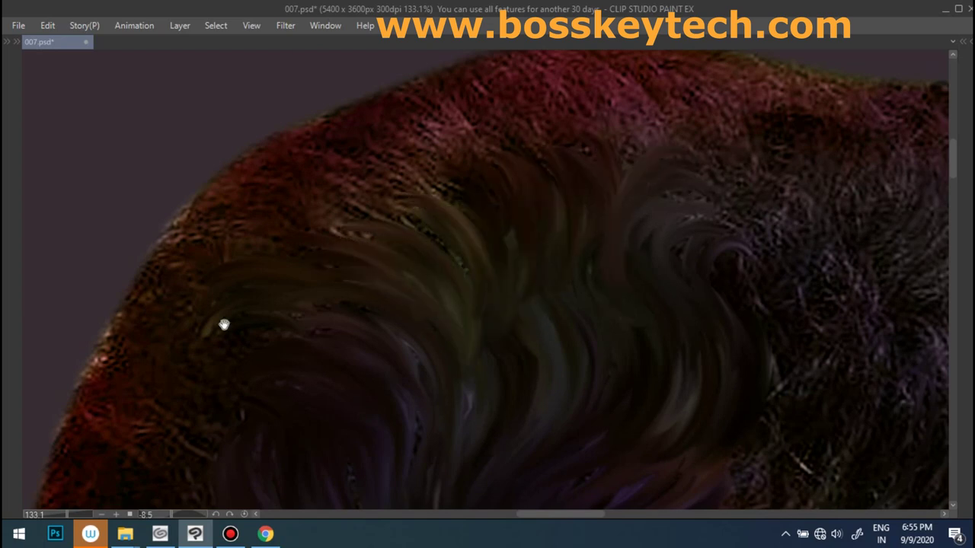
Darken a faint band of hair and paint over the light strands.
left_click_drag(224, 325, 310, 272)
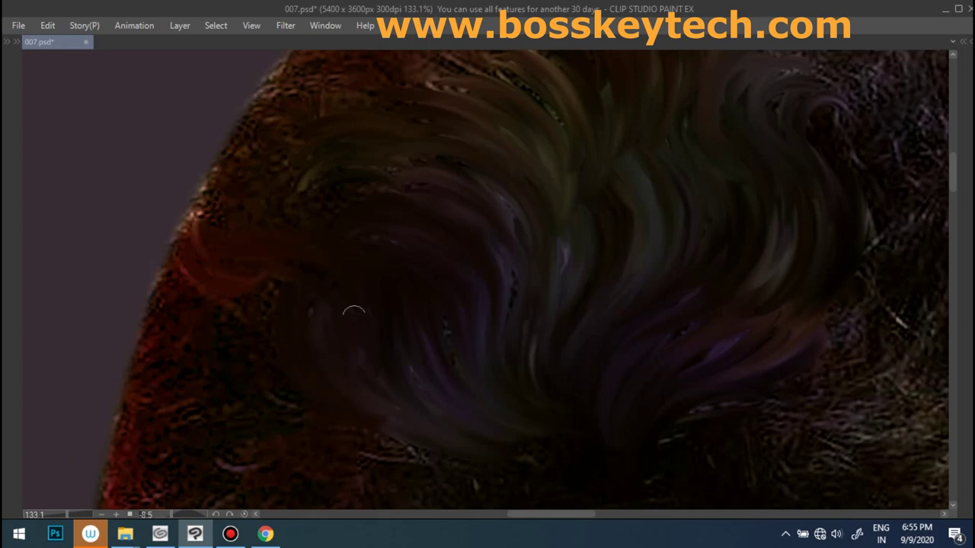
left_click_drag(320, 211, 485, 201)
left_click_drag(527, 262, 520, 110)
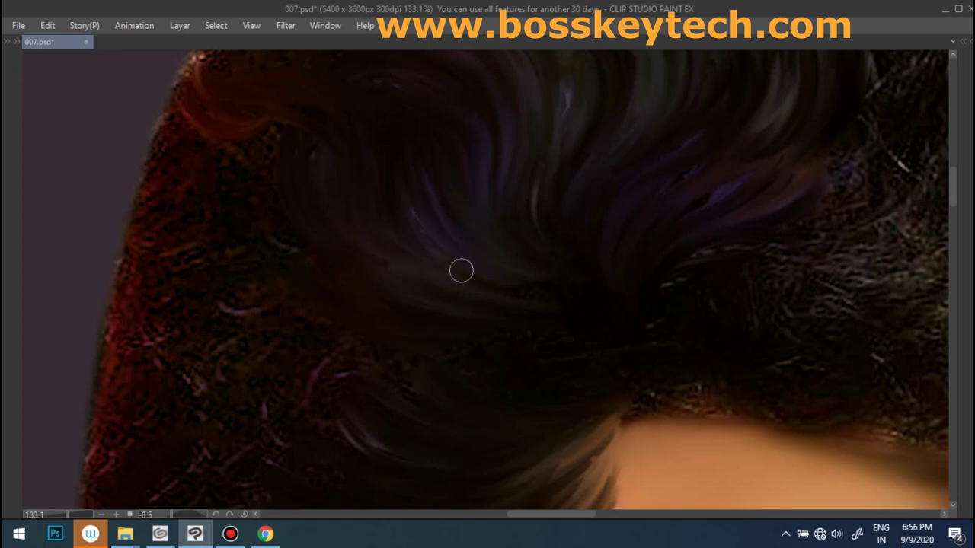
scroll(381, 268, "down", 3)
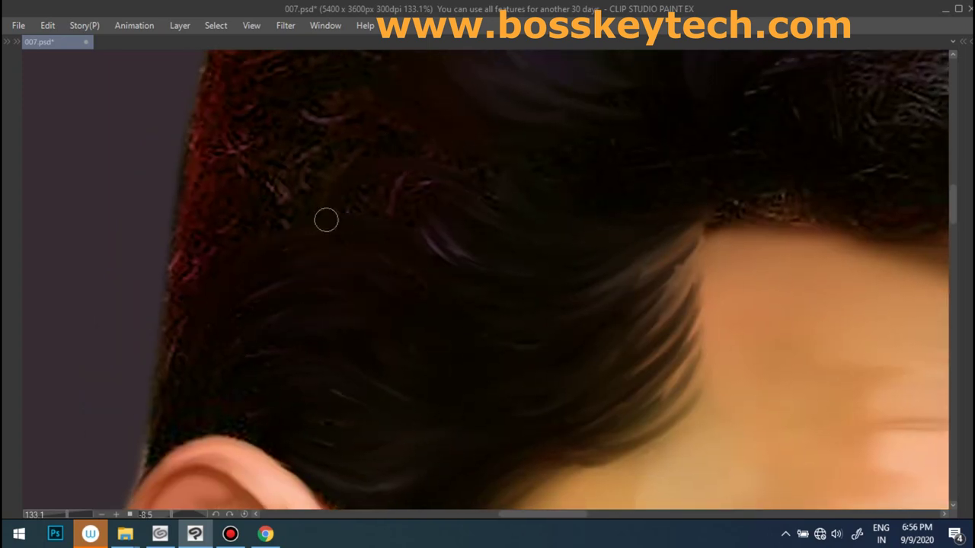
left_click_drag(297, 221, 260, 226)
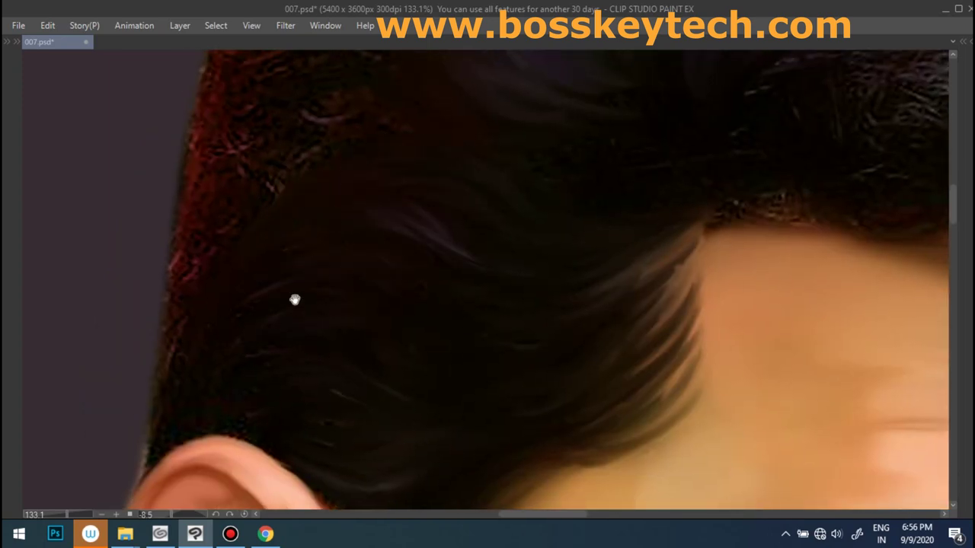
Bring the head's top edge into view and paint dark strands across the red crown.
scroll(263, 331, "down", 3)
scroll(270, 289, "up", 4)
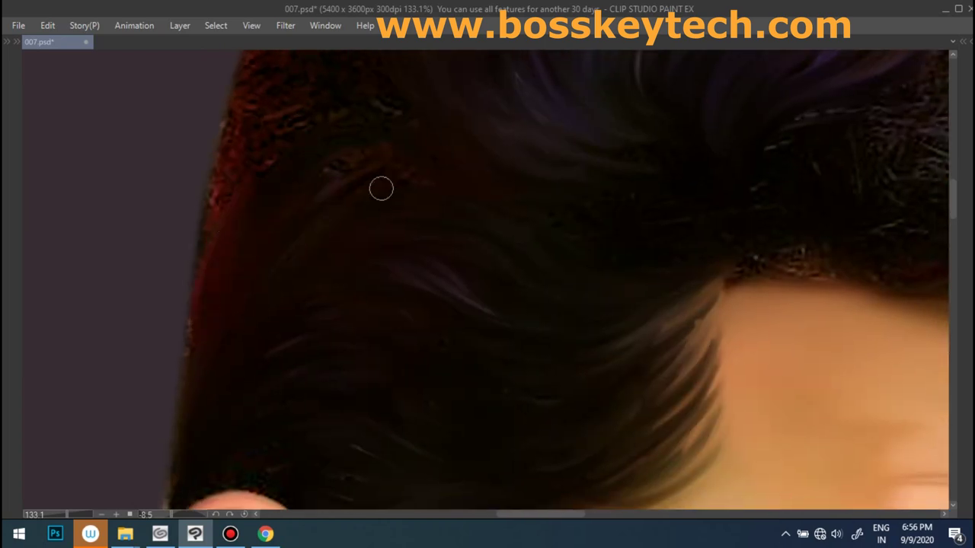
scroll(287, 240, "up", 3)
scroll(282, 257, "down", 2)
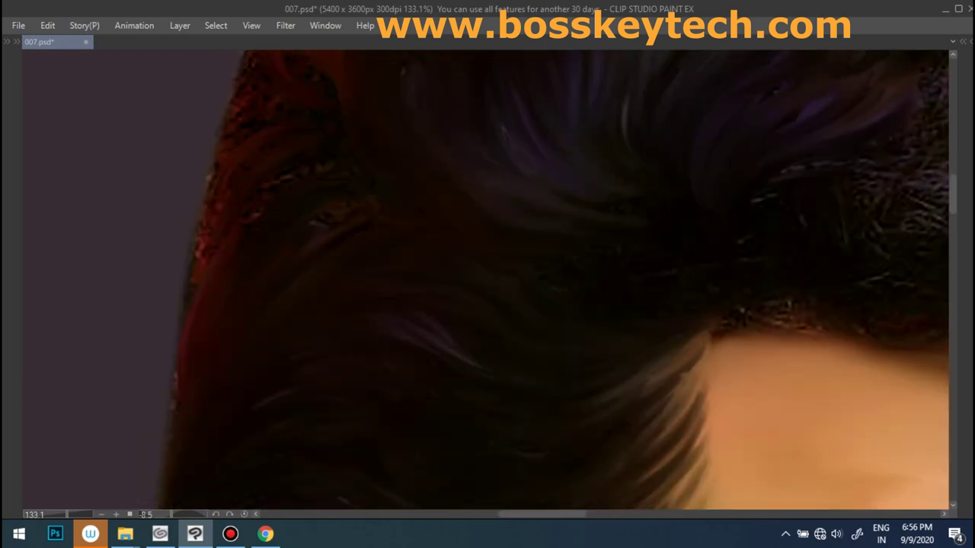
scroll(290, 260, "up", 3)
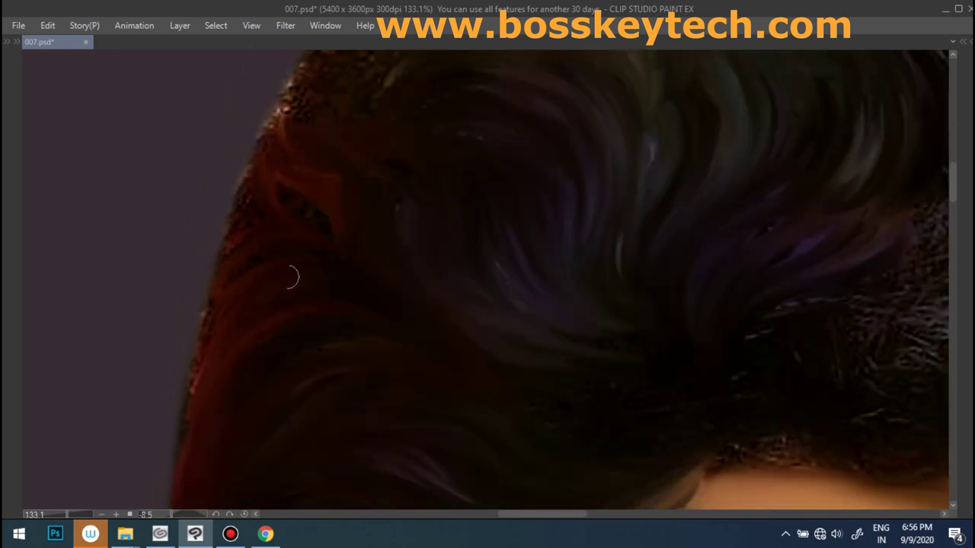
scroll(227, 330, "down", 3)
scroll(259, 355, "down", 2)
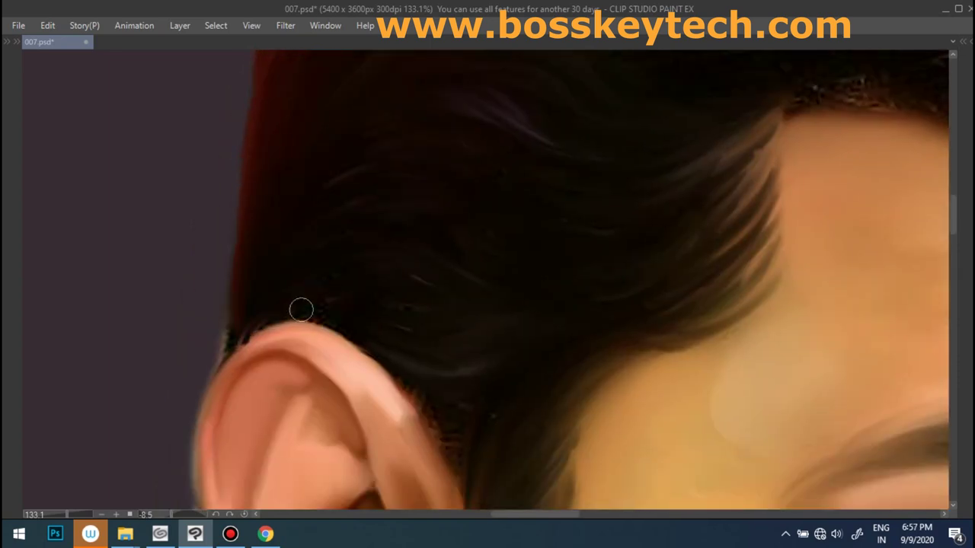
left_click_drag(502, 185, 339, 419)
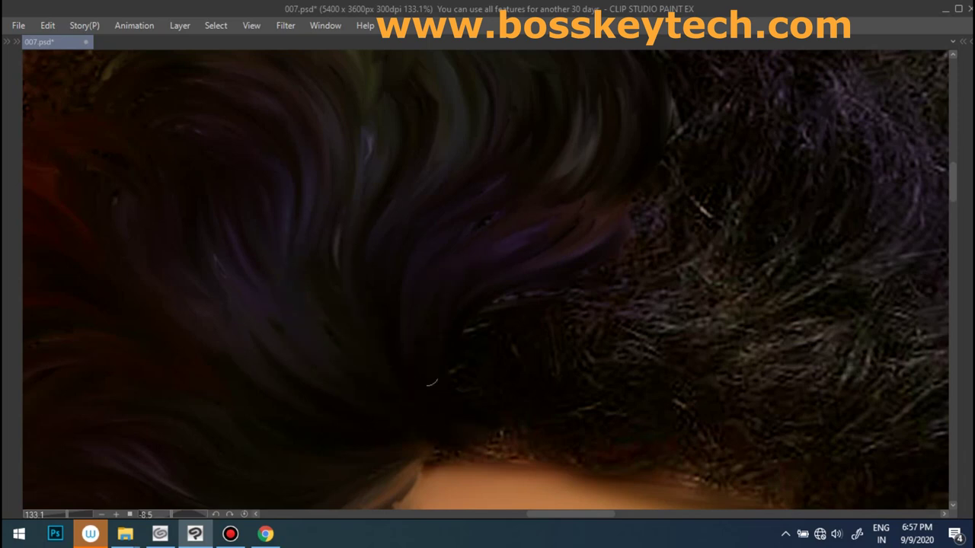
mouse_move(341, 209)
left_mouse_down()
mouse_move(209, 355)
mouse_move(265, 371)
mouse_move(266, 409)
left_mouse_up()
left_click_drag(431, 249, 148, 297)
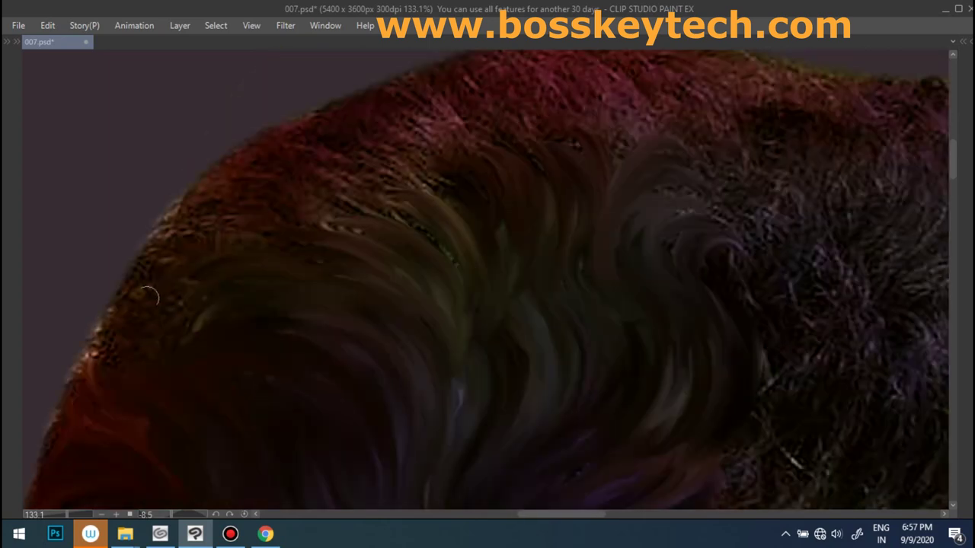
left_click_drag(320, 115, 358, 202)
left_click_drag(450, 297, 370, 163)
mouse_move(419, 114)
left_mouse_down()
mouse_move(369, 171)
mouse_move(419, 185)
left_mouse_up()
Smooth the speckled crown and hair edge with red strands, then zoom out.
left_click_drag(544, 129, 468, 252)
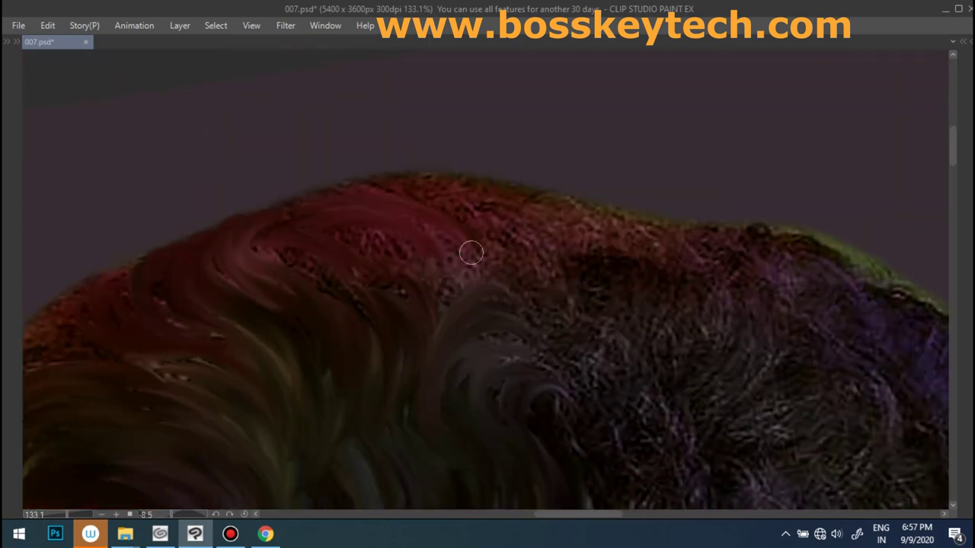
left_click_drag(435, 200, 370, 326)
left_click_drag(404, 237, 267, 246)
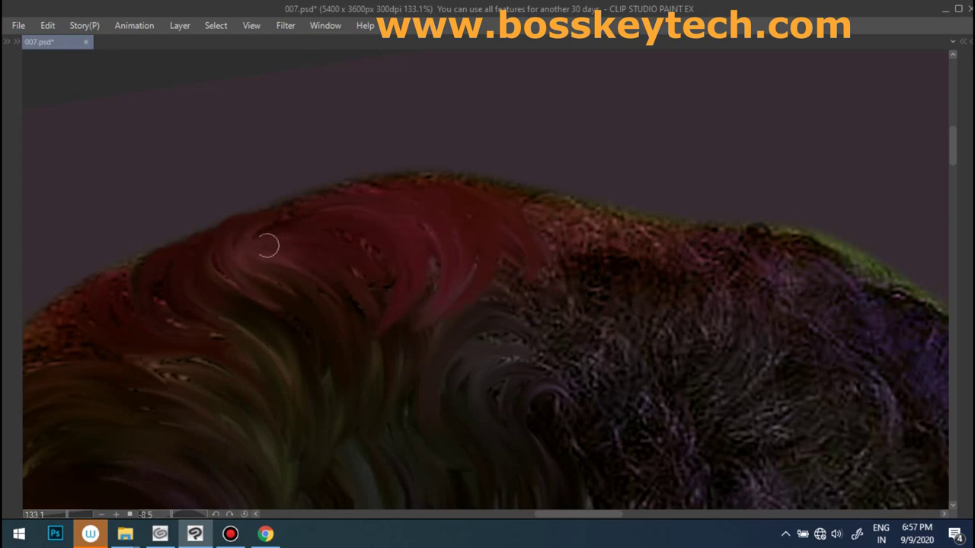
left_click_drag(345, 216, 493, 189)
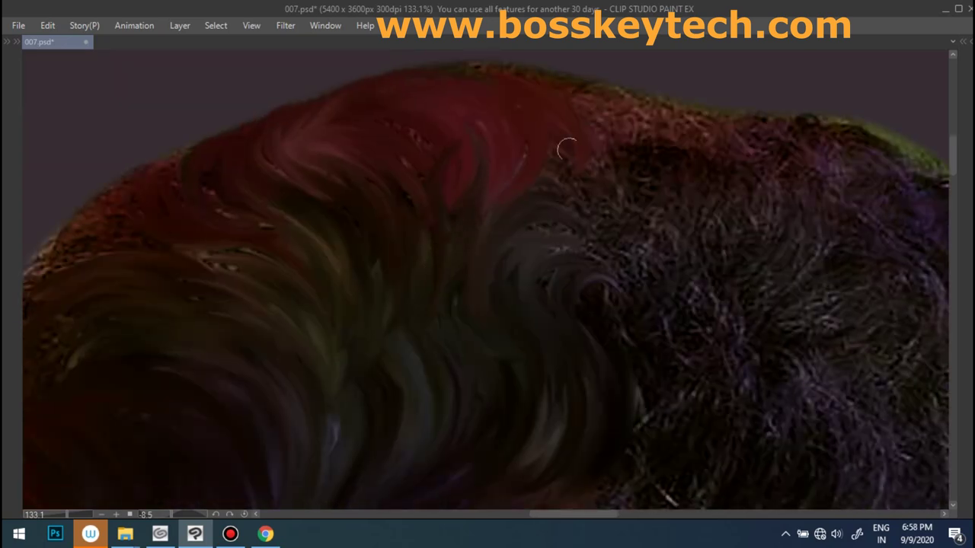
left_click_drag(590, 246, 417, 217)
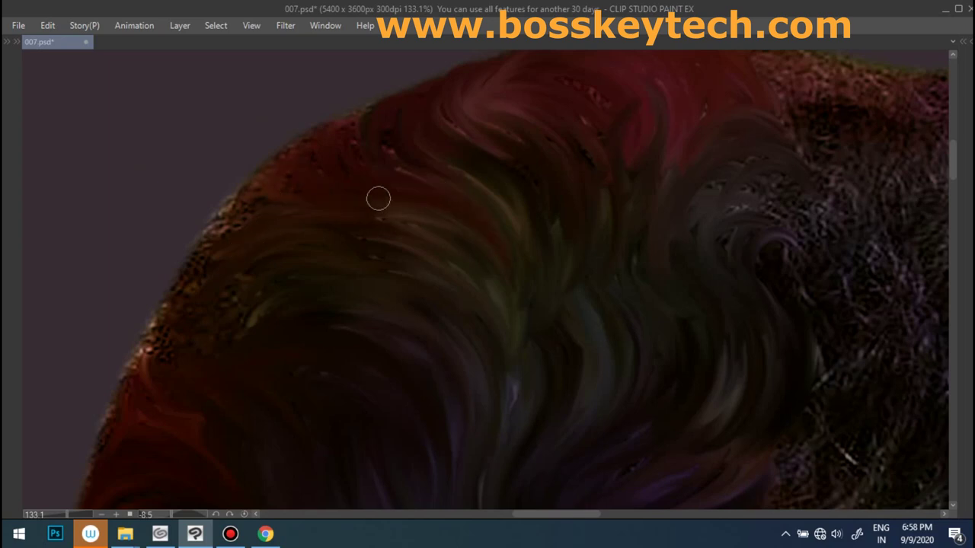
left_click_drag(156, 347, 190, 263)
scroll(462, 139, "down", 2)
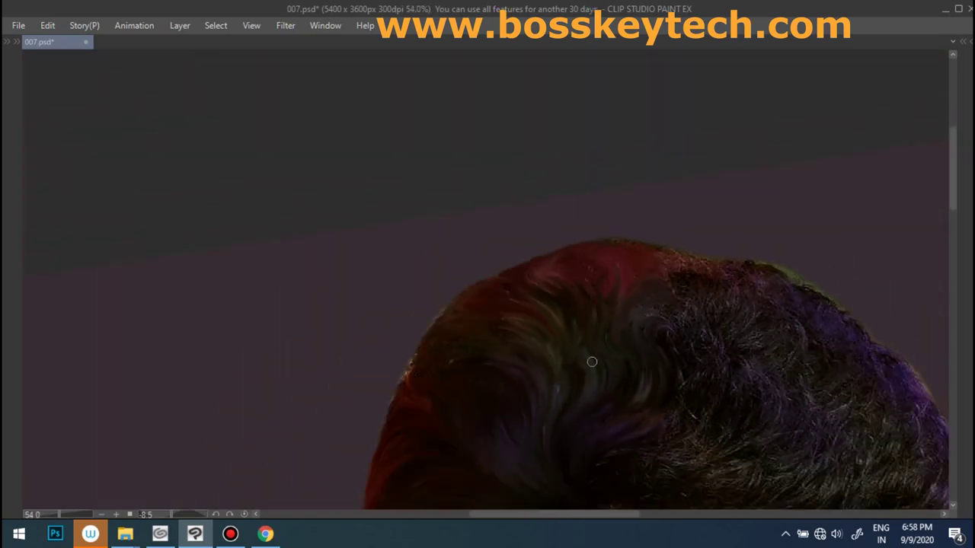
scroll(427, 168, "down", 2)
scroll(381, 198, "down", 1)
scroll(346, 228, "down", 1)
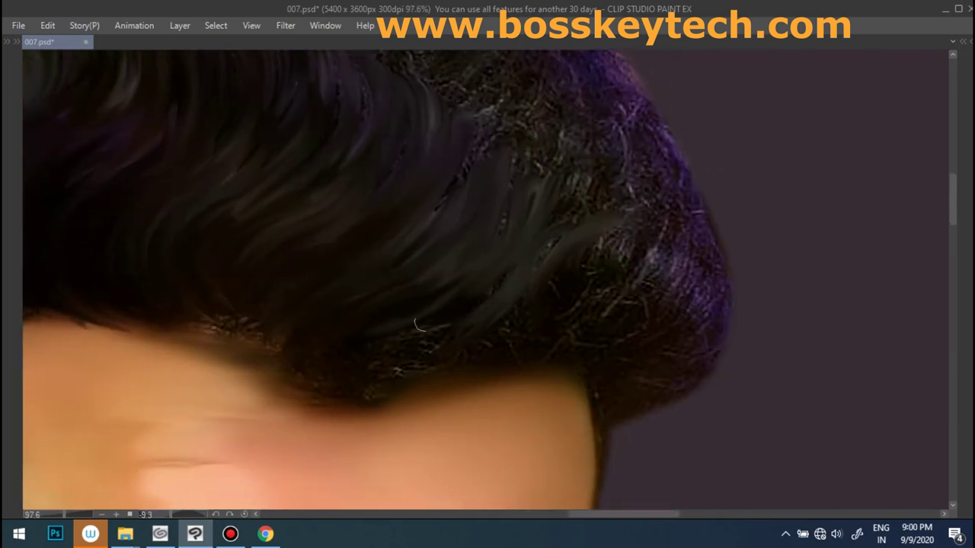
Cover the curly texture on the hair's right edge with smooth dark strands.
mouse_move(627, 249)
left_mouse_down()
mouse_move(681, 281)
mouse_move(705, 339)
left_mouse_up()
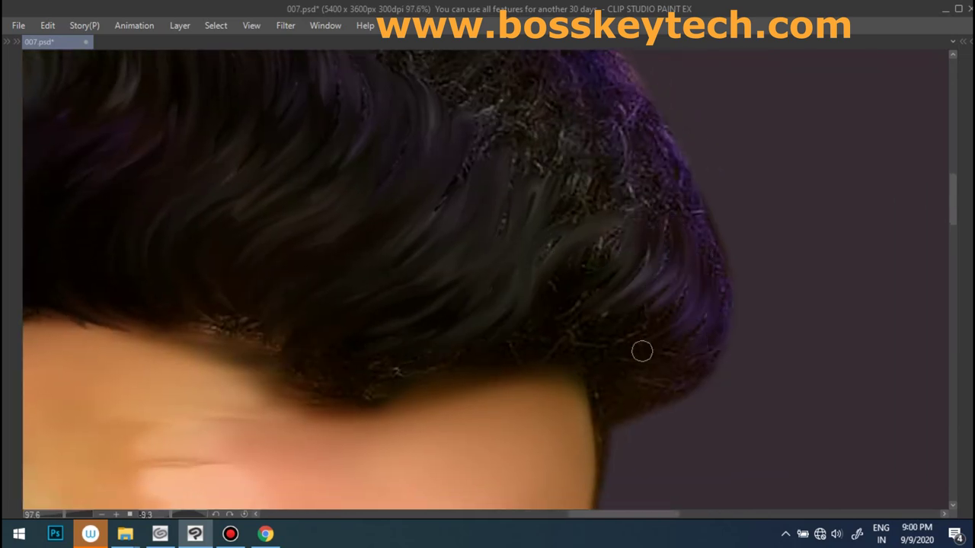
mouse_move(621, 310)
left_mouse_down()
mouse_move(644, 276)
mouse_move(704, 341)
left_mouse_up()
left_click_drag(608, 180, 598, 255)
left_click_drag(577, 175, 544, 252)
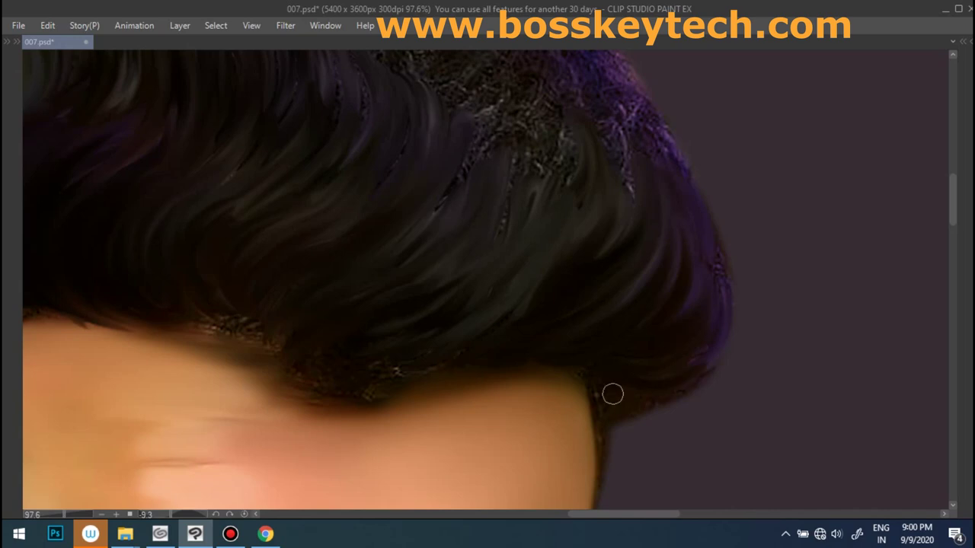
scroll(549, 266, "up", 3)
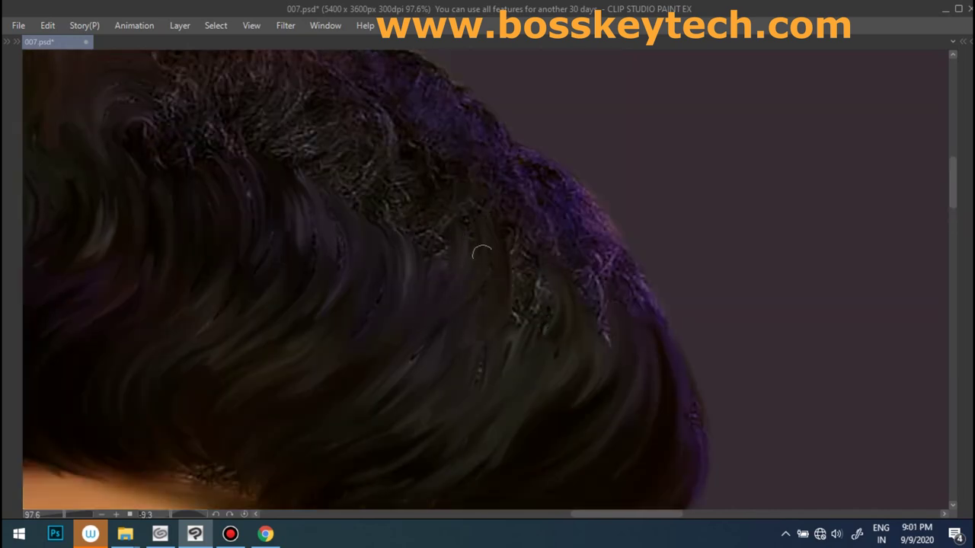
scroll(495, 381, "up", 3)
Paint dark strokes over the purple speckled texture across the upper hair.
left_click_drag(366, 263, 707, 283)
left_click_drag(508, 361, 530, 288)
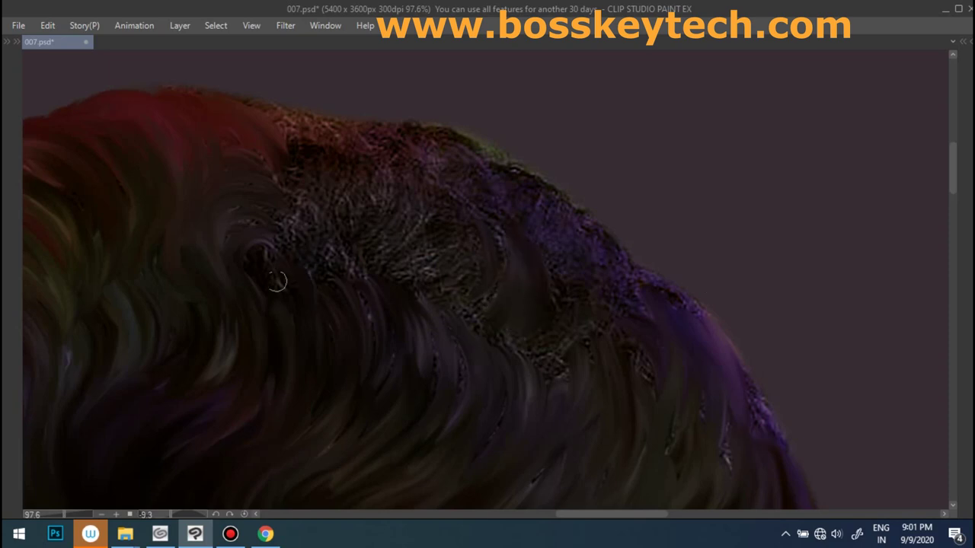
mouse_move(354, 228)
left_mouse_down()
mouse_move(324, 152)
mouse_move(365, 168)
left_mouse_up()
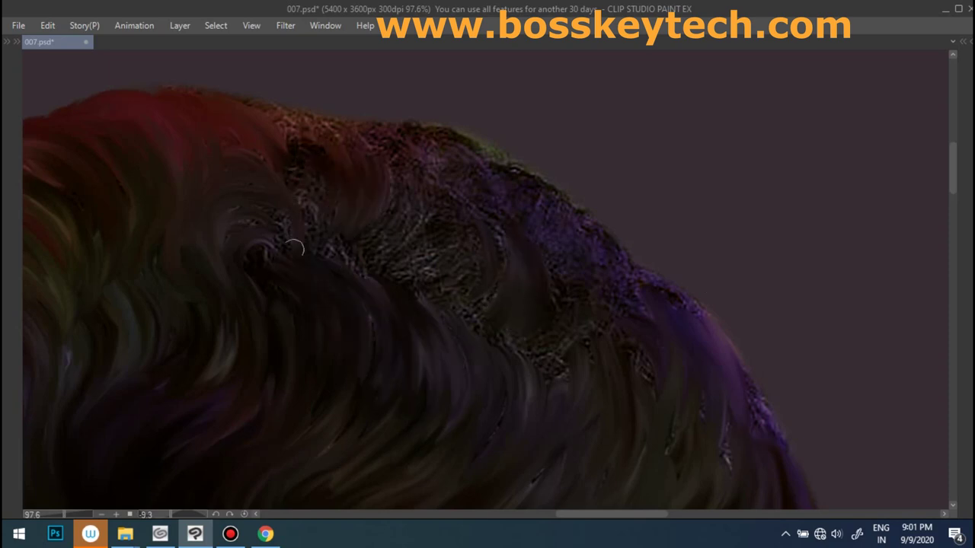
left_click_drag(300, 213, 303, 150)
mouse_move(377, 208)
left_mouse_down()
mouse_move(422, 178)
mouse_move(375, 276)
left_mouse_up()
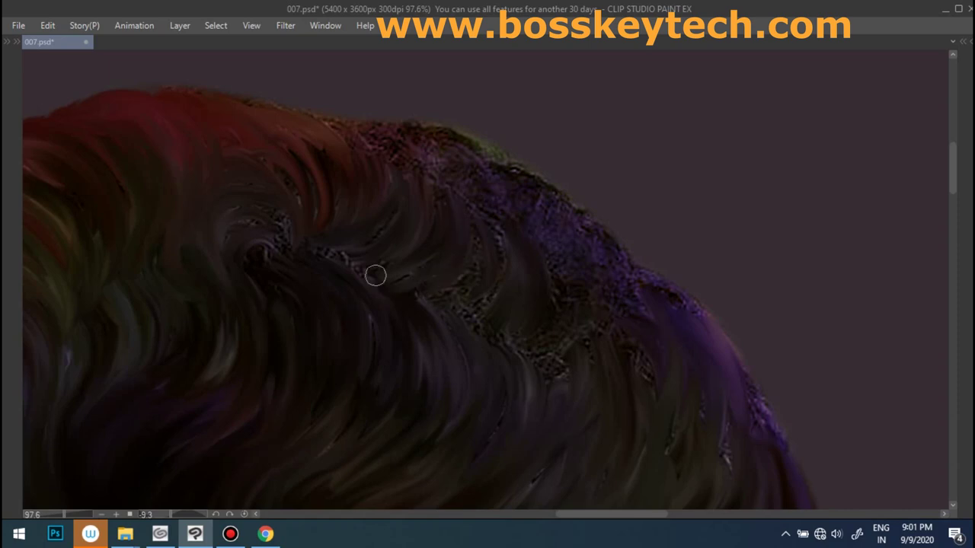
mouse_move(479, 247)
left_mouse_down()
mouse_move(452, 168)
mouse_move(538, 338)
mouse_move(602, 278)
mouse_move(497, 181)
mouse_move(302, 113)
mouse_move(368, 224)
left_mouse_up()
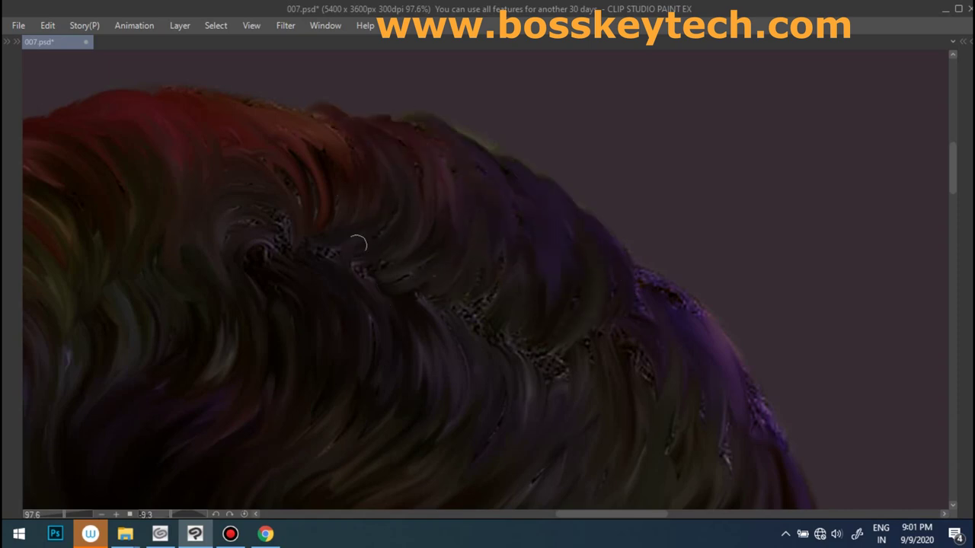
left_click_drag(482, 331, 561, 364)
left_click_drag(255, 263, 280, 235)
Pan the view toward the back hair and neck to check the result.
scroll(412, 317, "down", 5)
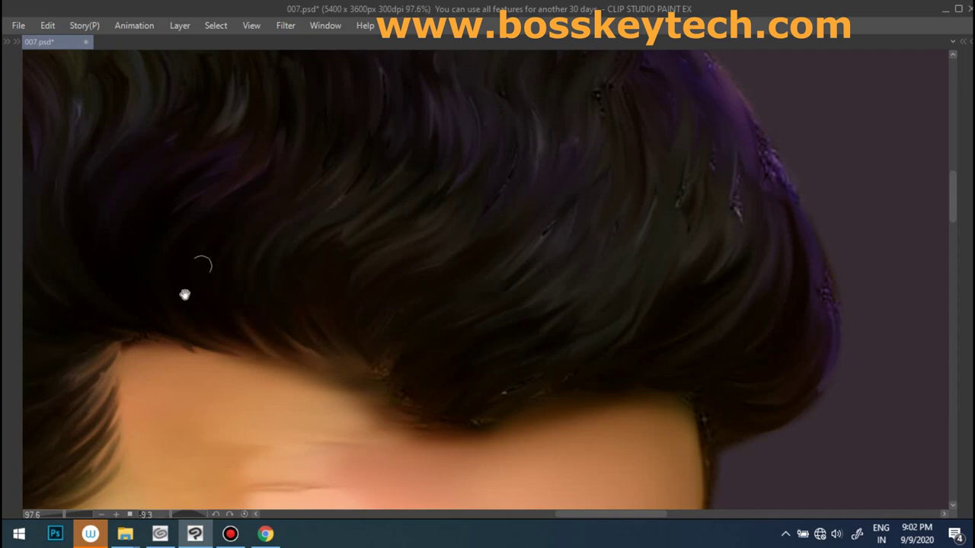
scroll(266, 399, "up", 1)
scroll(335, 337, "down", 2)
left_click_drag(424, 280, 332, 298)
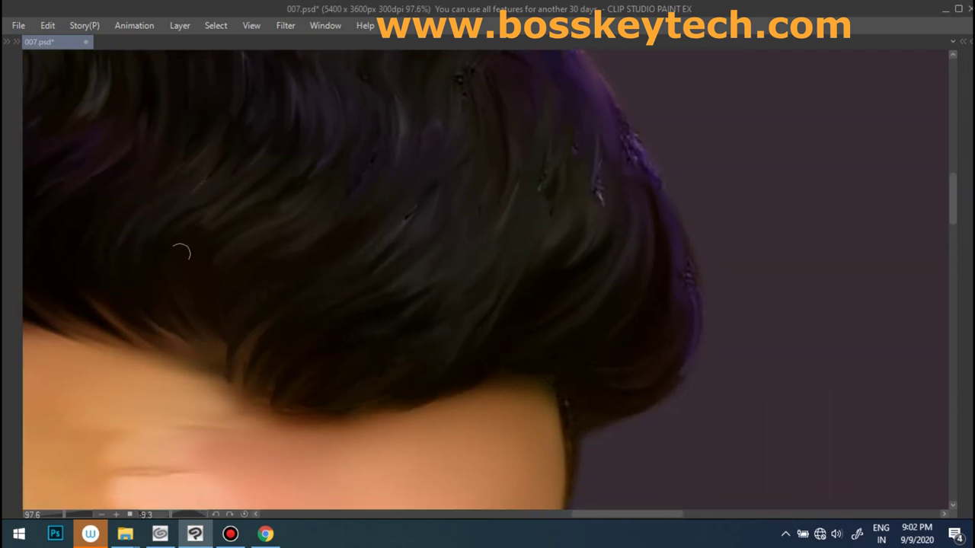
left_click_drag(239, 270, 376, 392)
Pan from the collar and cheek up to the hair, with side panels hidden.
left_click_drag(373, 252, 487, 11)
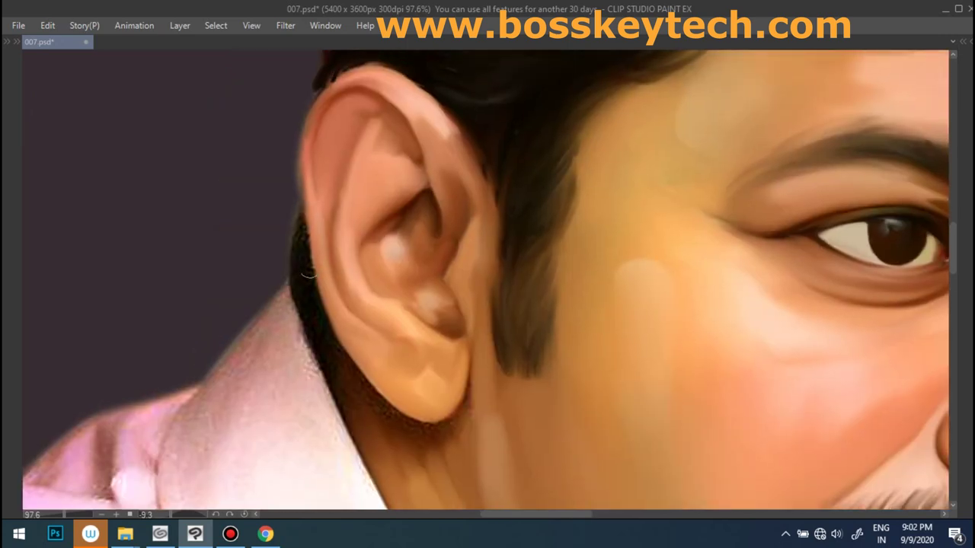
left_click_drag(381, 409, 368, 293)
key("Tab")
key("Tab")
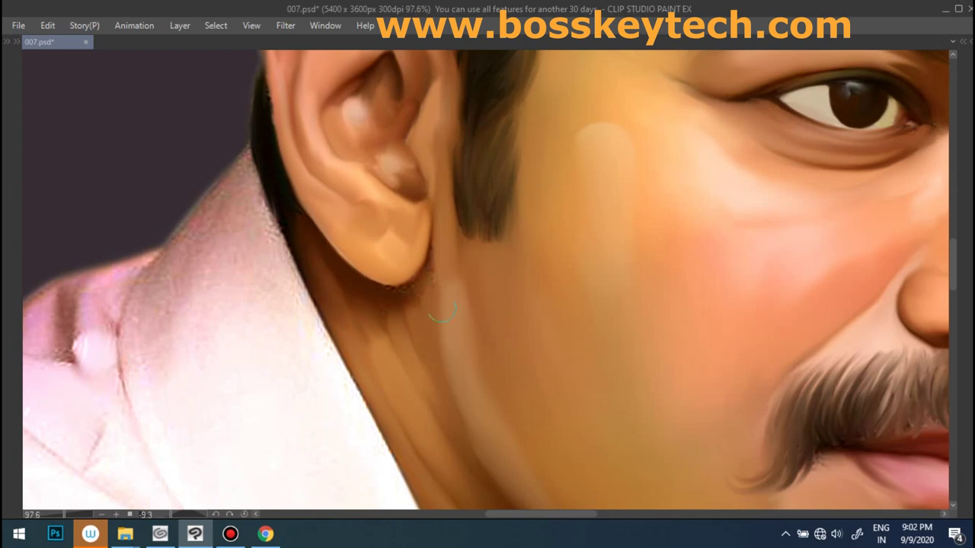
mouse_move(666, 272)
left_mouse_down()
mouse_move(520, 317)
mouse_move(572, 342)
left_mouse_up()
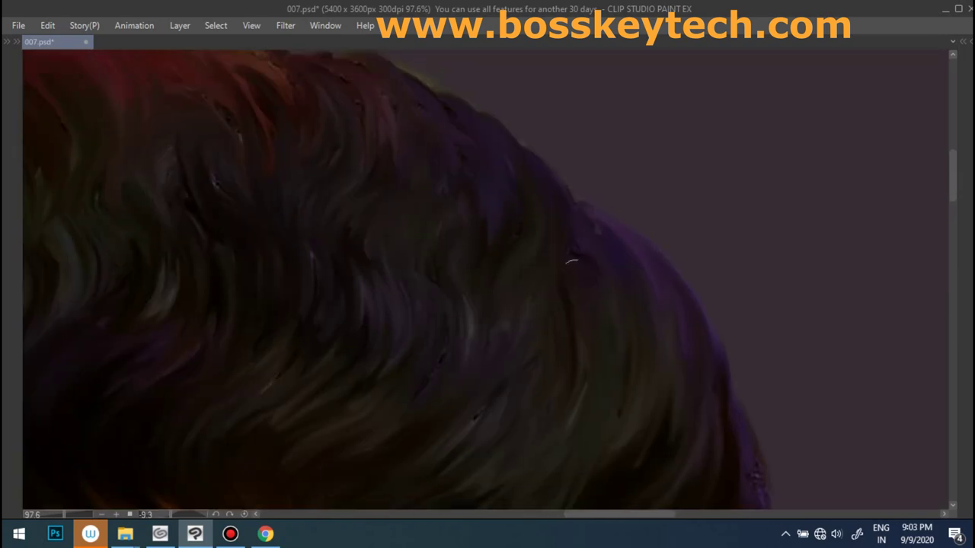
scroll(377, 169, "down", 1)
scroll(376, 170, "down", 1)
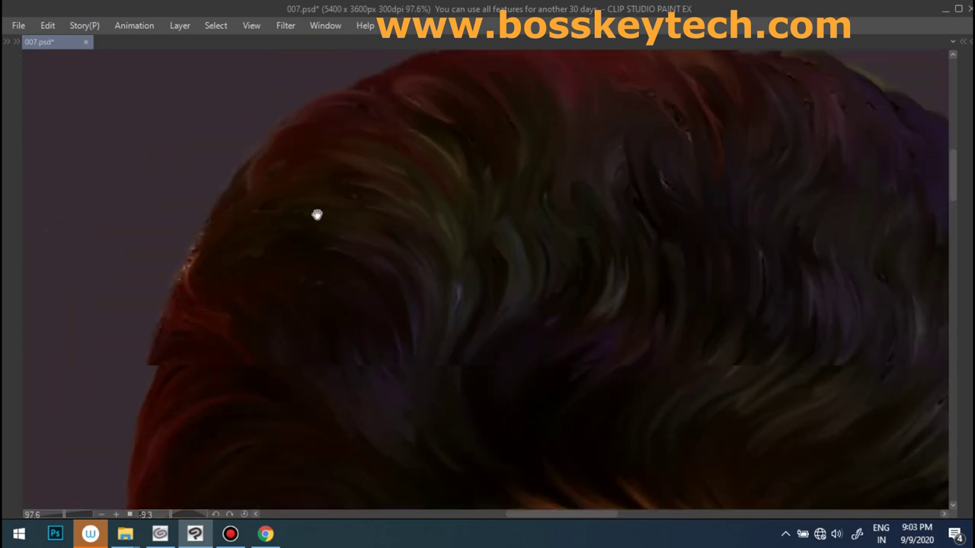
scroll(261, 333, "down", 1)
scroll(439, 325, "down", 1)
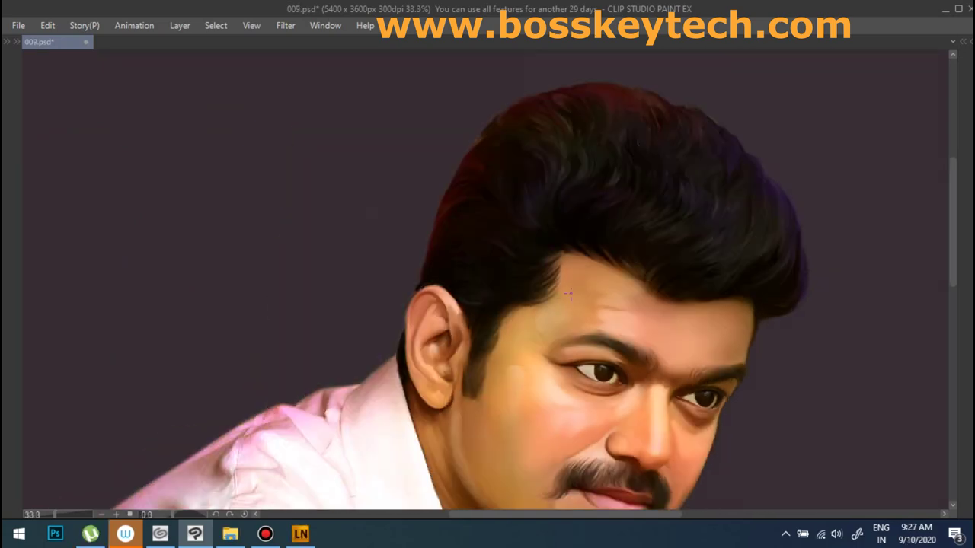
scroll(567, 293, "up", 2)
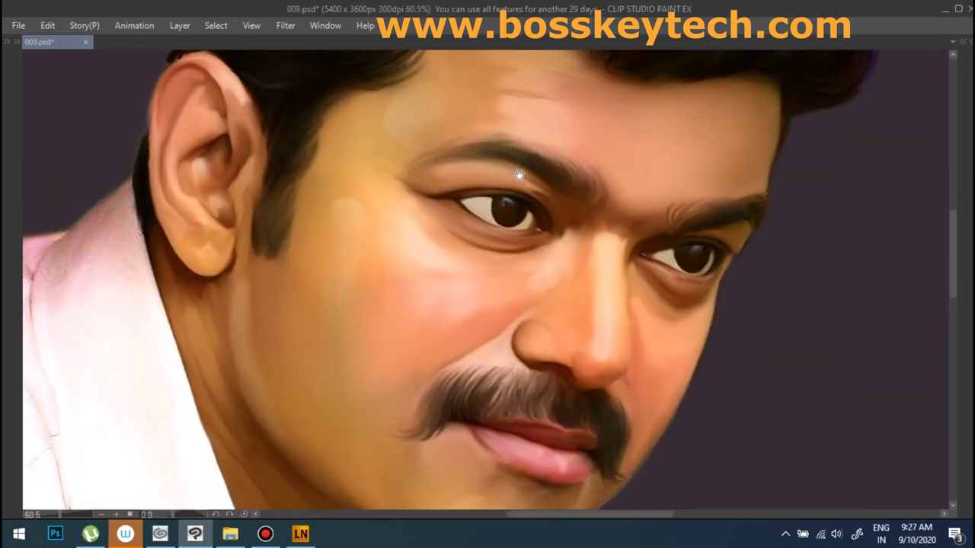
scroll(565, 327, "up", 1)
scroll(562, 367, "up", 1)
Show the Sub Tool and Color Wheel palettes and pick a teal colour.
left_click(325, 25)
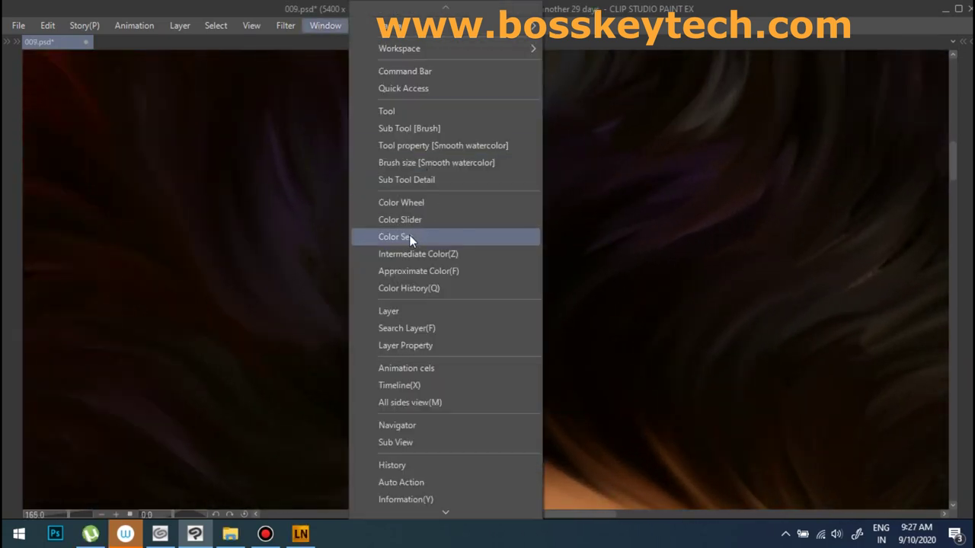
left_click(409, 234)
left_click_drag(136, 392, 129, 416)
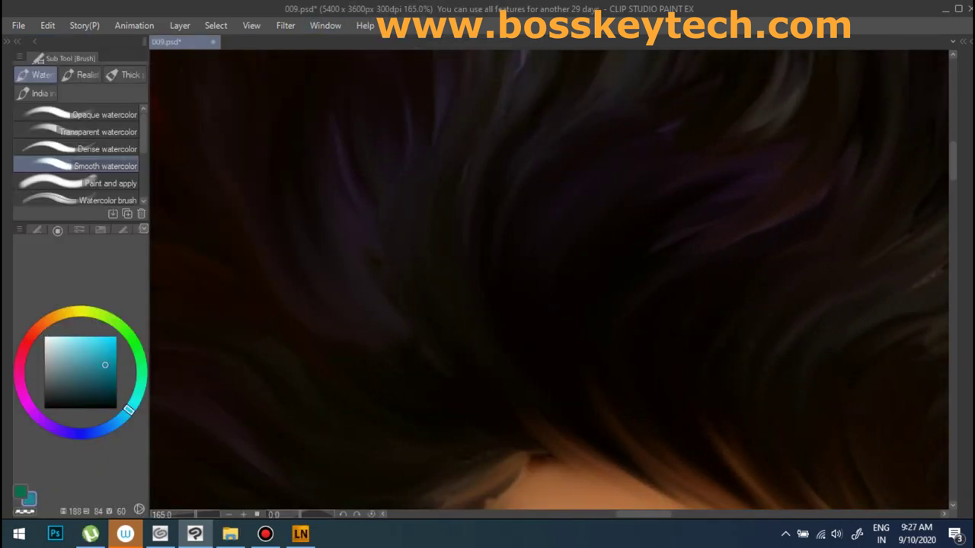
Paint curved teal highlight strands through the hair and along its curl.
left_click_drag(507, 303, 550, 162)
left_click_drag(533, 236, 595, 145)
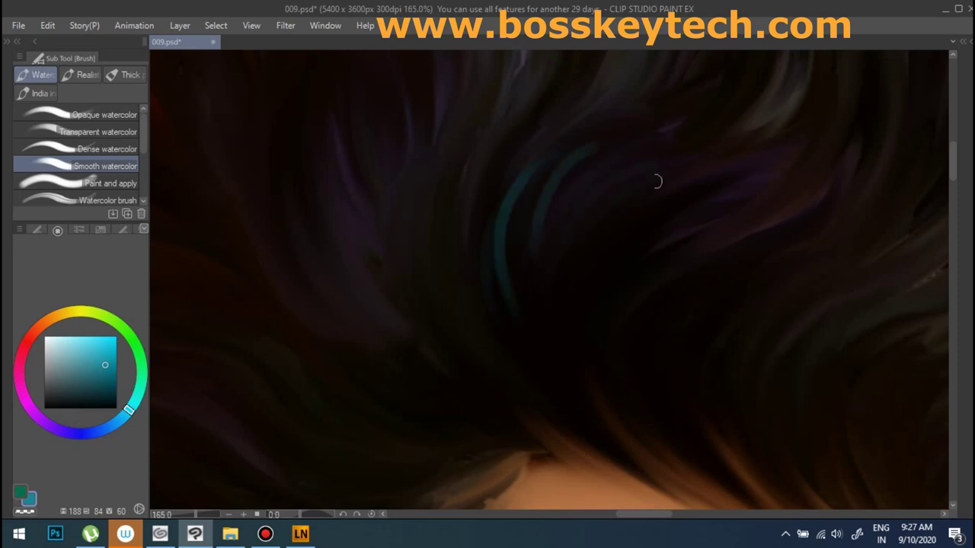
left_click_drag(482, 306, 487, 162)
left_click_drag(412, 293, 401, 250)
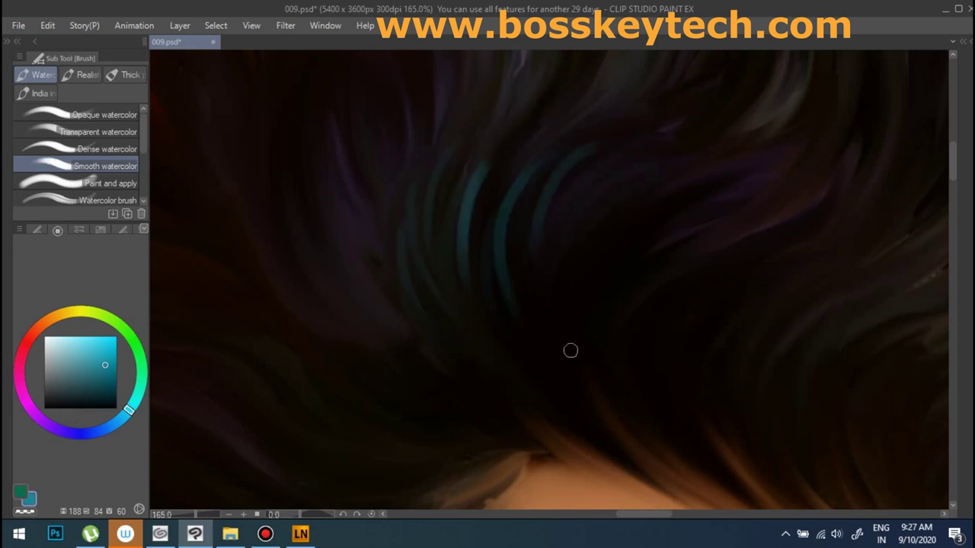
left_click_drag(648, 340, 692, 273)
left_click_drag(686, 326, 739, 271)
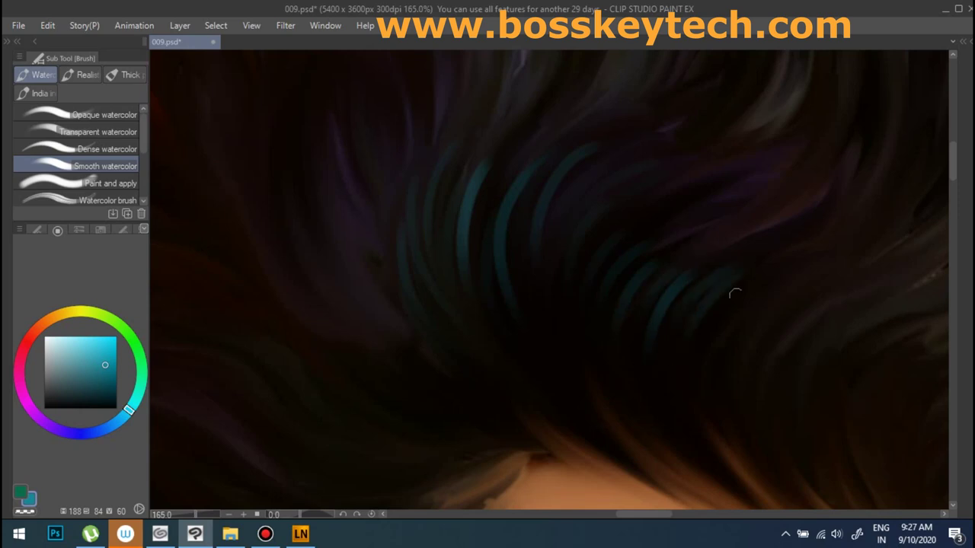
left_click_drag(556, 223, 612, 166)
Add more teal strands in the upper hair and near the hairline above the forehead.
left_click_drag(533, 265, 510, 189)
left_click_drag(480, 251, 470, 193)
left_click_drag(478, 205, 517, 146)
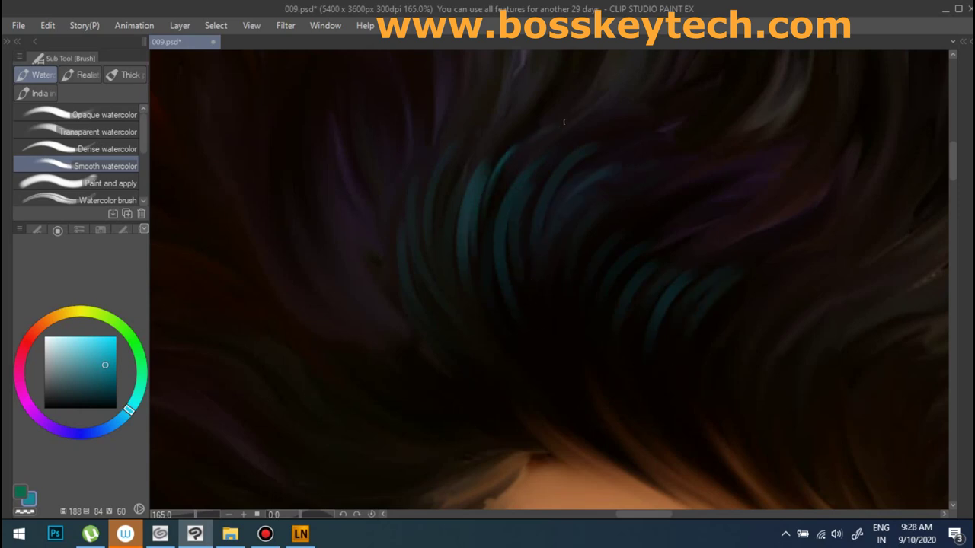
left_click_drag(407, 337, 385, 279)
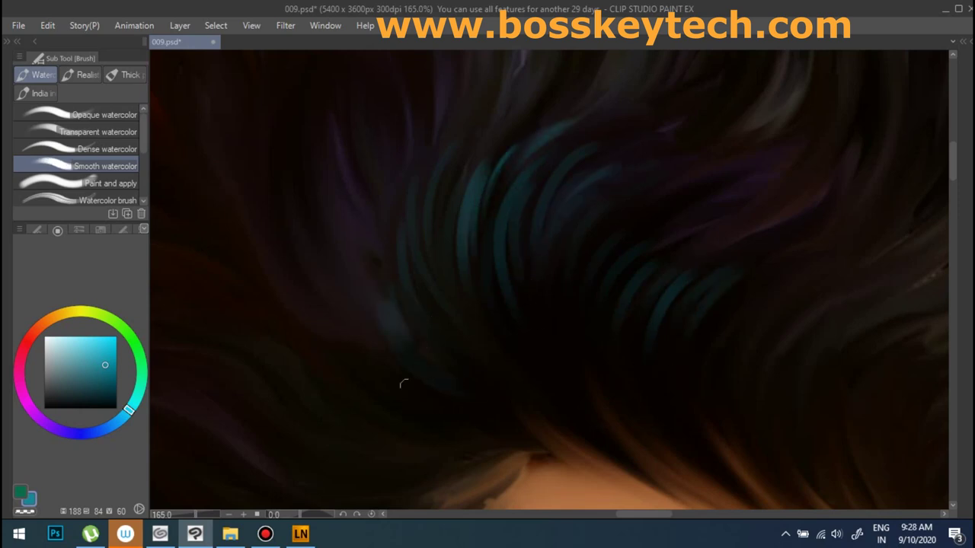
left_click_drag(420, 484, 504, 320)
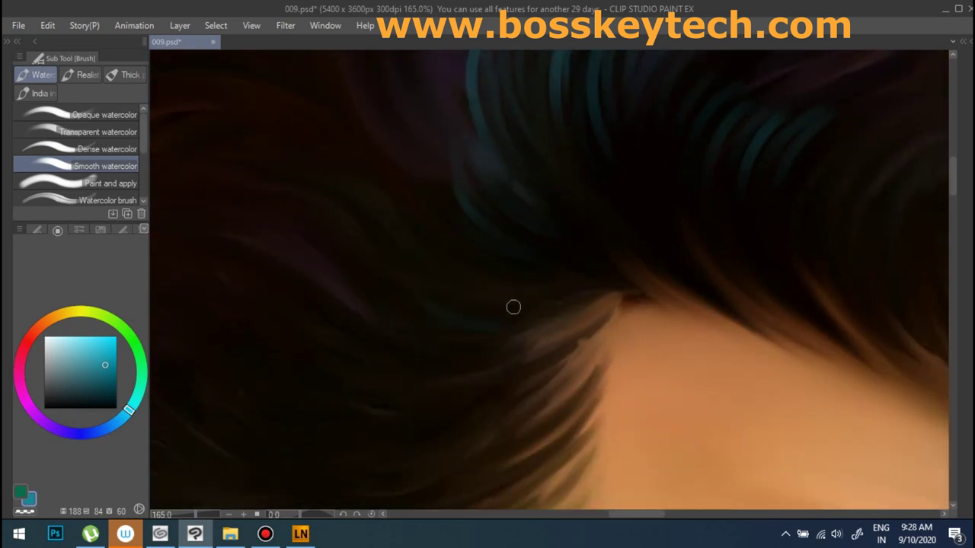
left_click_drag(530, 282, 427, 201)
left_click_drag(449, 293, 373, 194)
left_click_drag(438, 320, 347, 256)
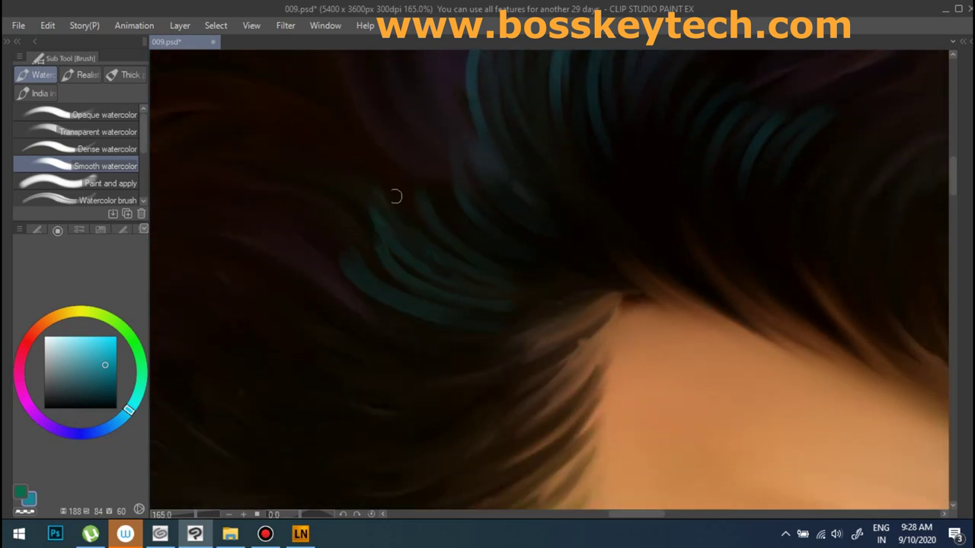
Add further curved teal strands, undoing one misplaced stroke.
scroll(526, 149, "down", 4)
scroll(556, 167, "down", 3)
scroll(557, 166, "up", 3)
left_click(326, 25)
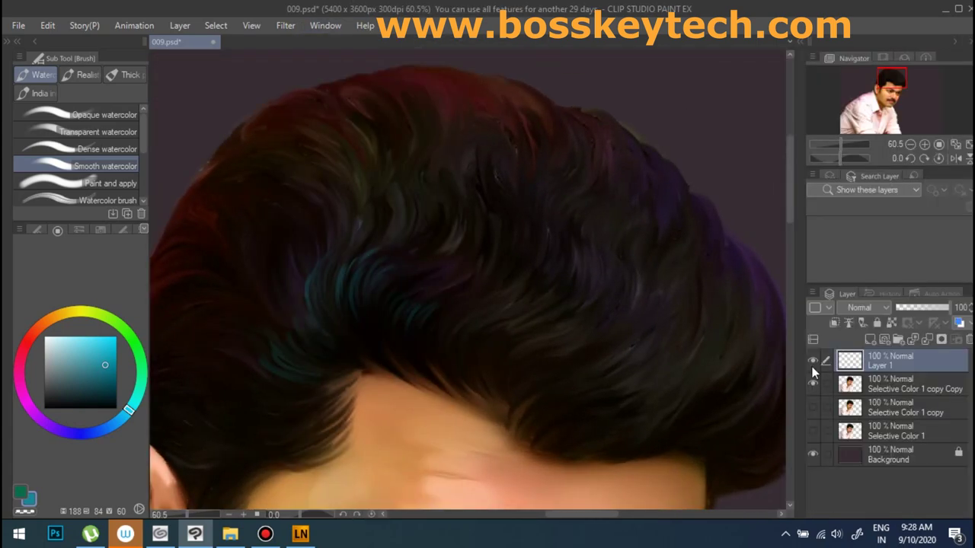
scroll(482, 300, "up", 3)
key("Tab")
scroll(564, 315, "up", 2)
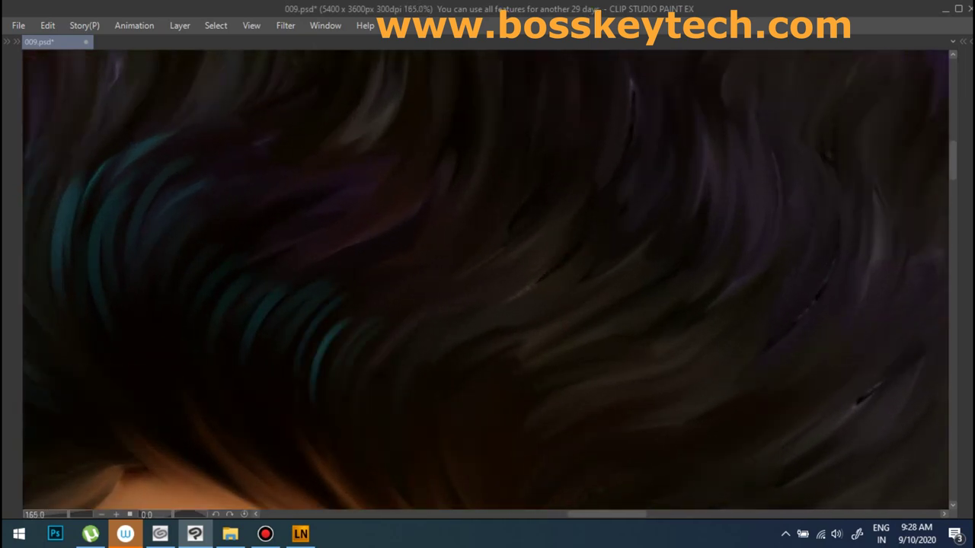
mouse_move(412, 335)
left_mouse_down()
mouse_move(358, 424)
mouse_move(426, 346)
left_mouse_up()
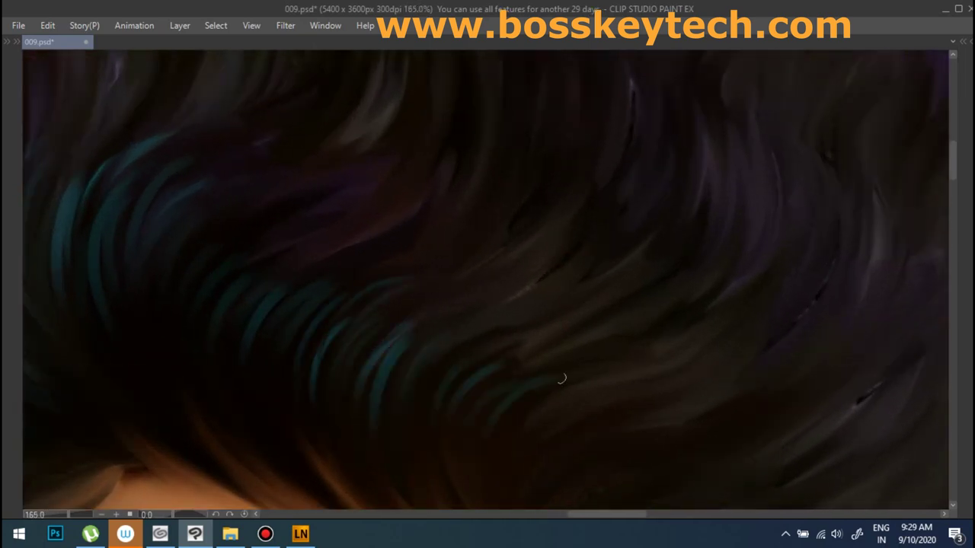
left_click_drag(572, 451, 624, 410)
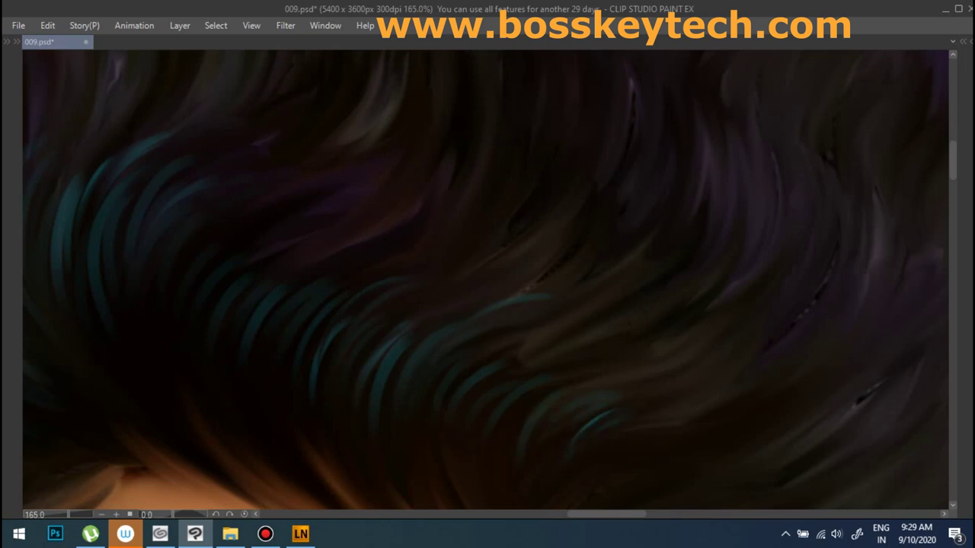
key("ctrl+z")
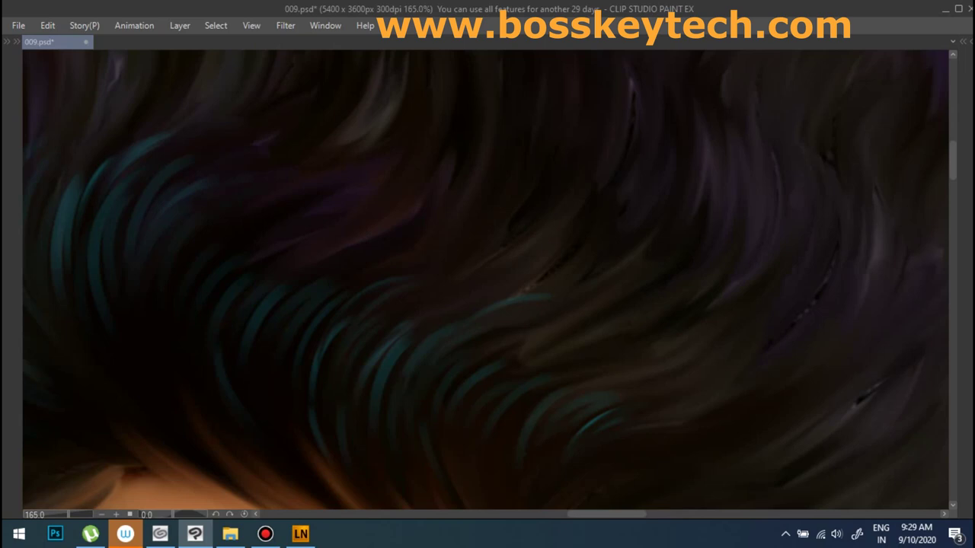
left_click_drag(176, 408, 186, 297)
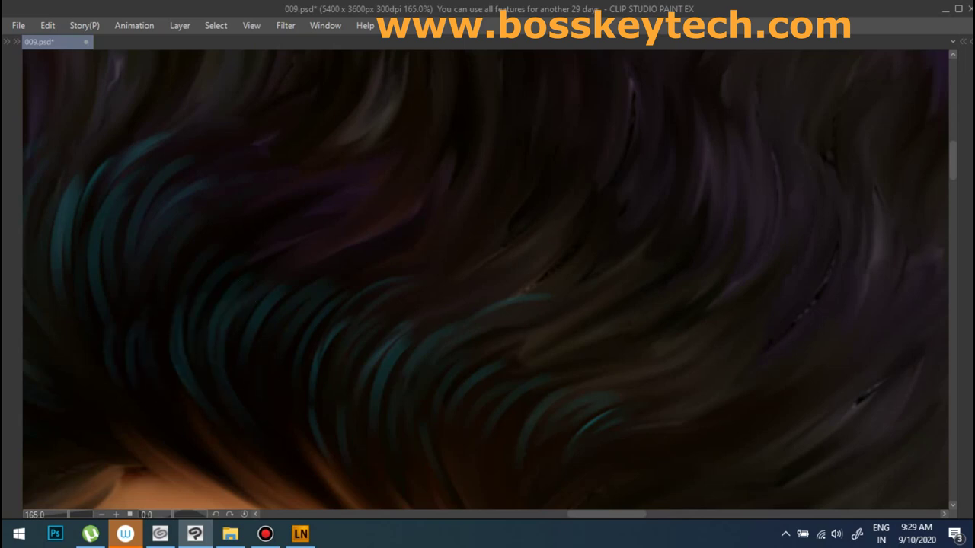
scroll(109, 294, "down", 3)
Zoom in and add teal highlight strands to the side and front hair.
scroll(109, 294, "down", 2)
scroll(599, 244, "up", 3)
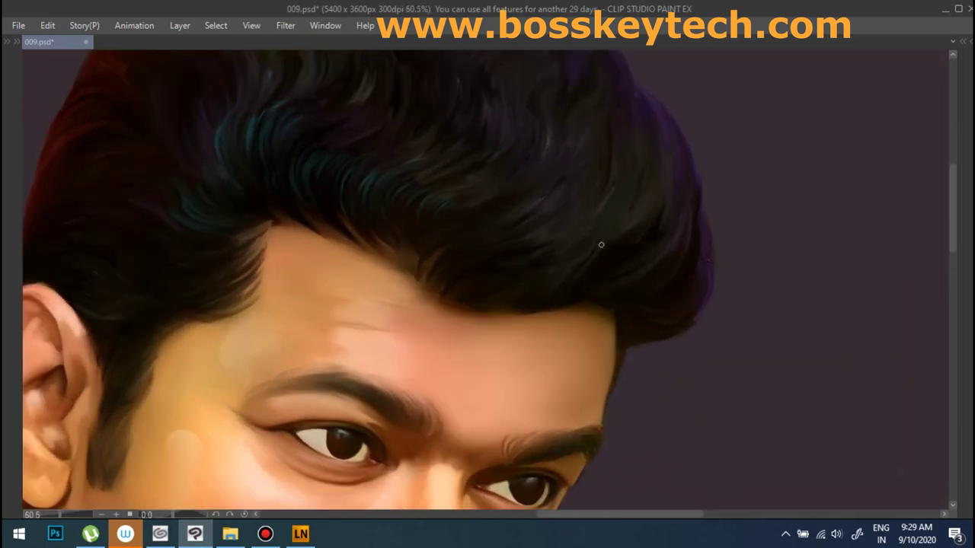
scroll(336, 260, "up", 2)
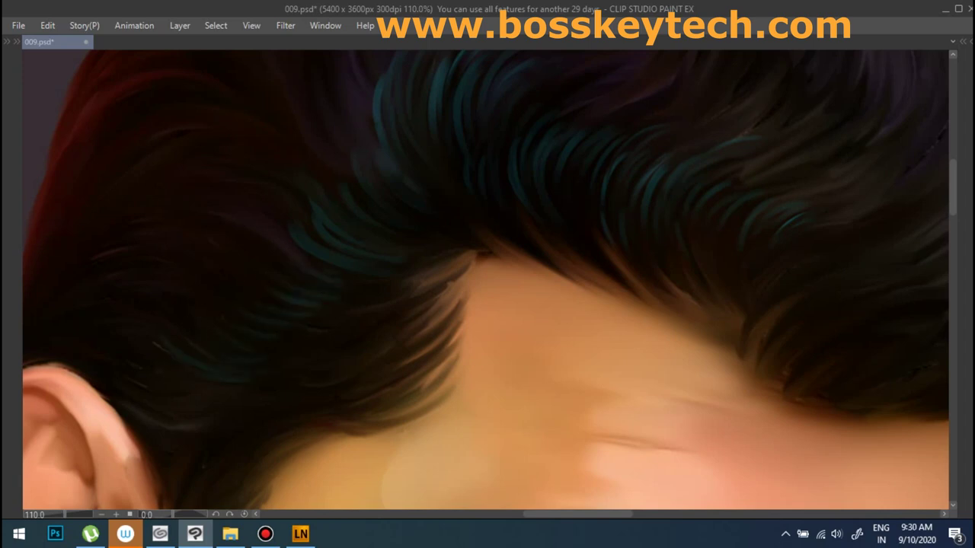
left_click_drag(355, 393, 99, 350)
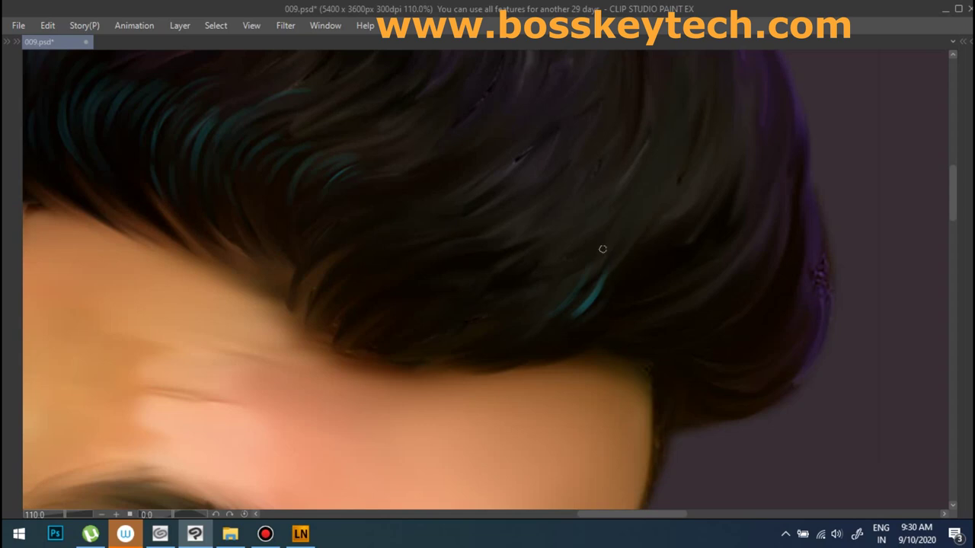
left_click_drag(685, 230, 637, 282)
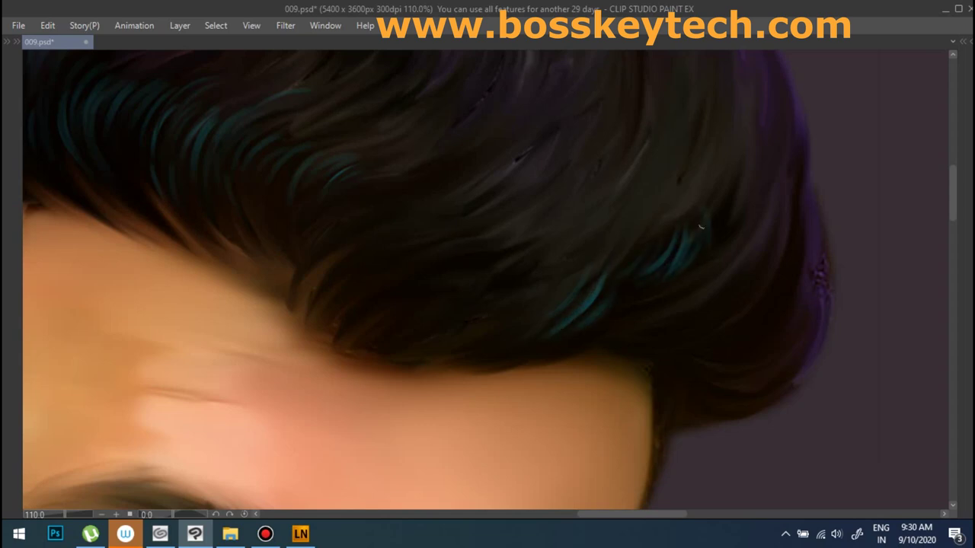
scroll(300, 345, "up", 2)
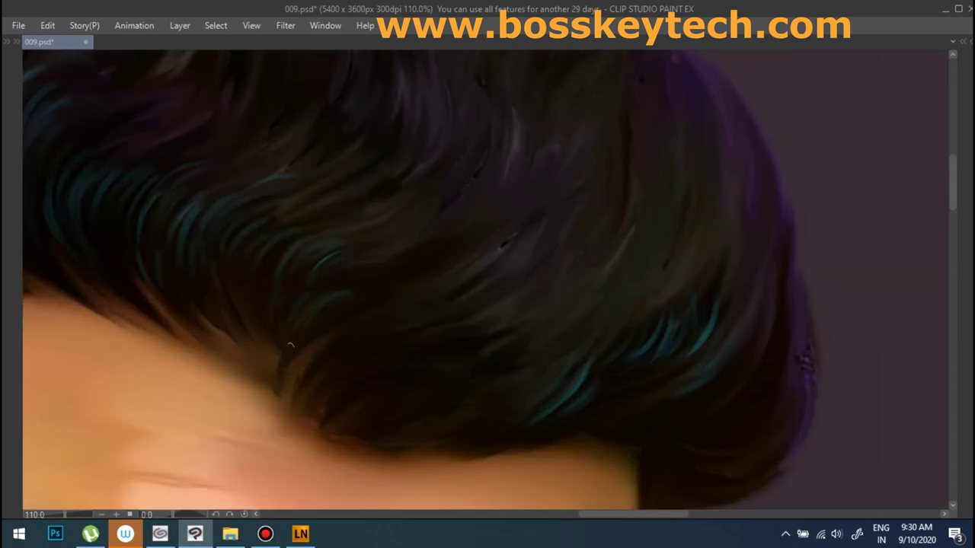
left_click_drag(306, 309, 390, 294)
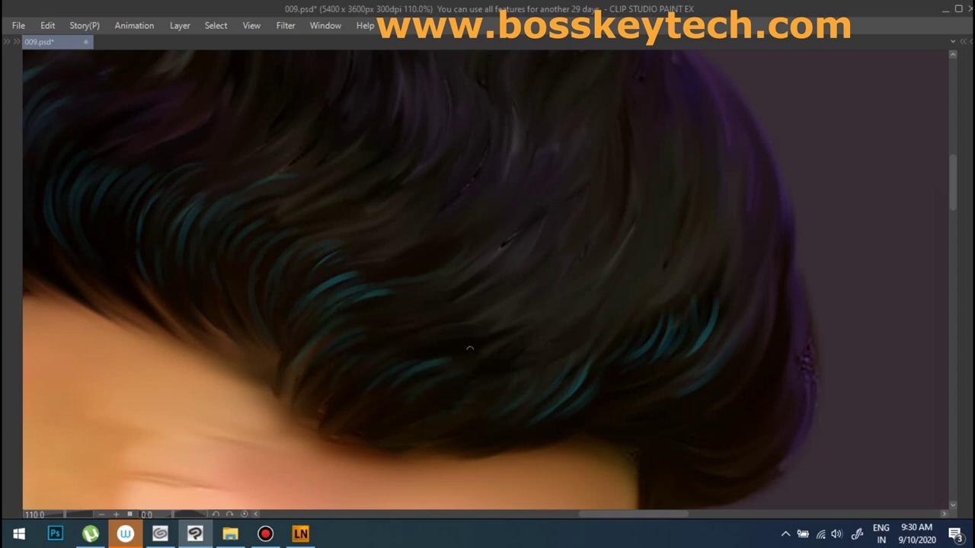
Adjust the zoom on the hair and ear and restore the hidden palettes.
scroll(488, 259, "down", 2)
scroll(480, 256, "down", 2)
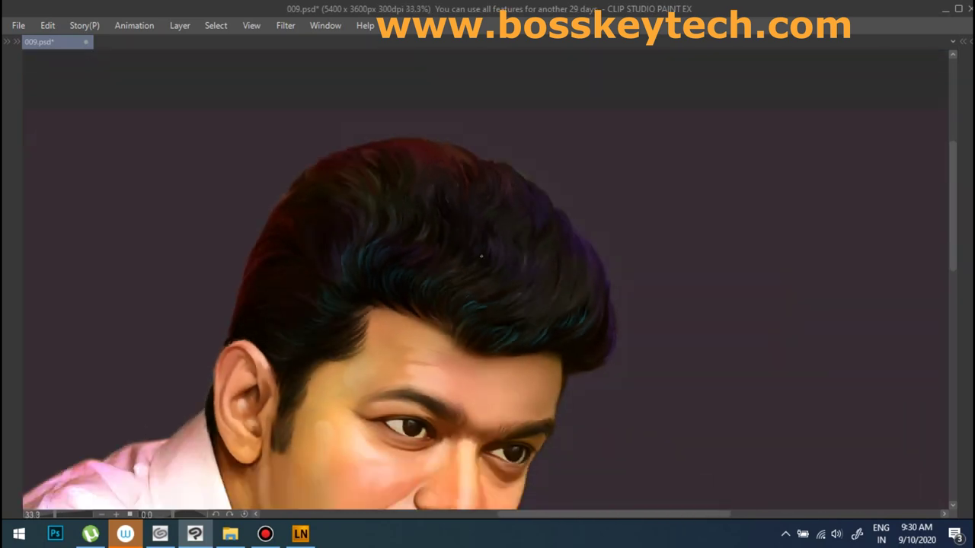
scroll(452, 226, "up", 1)
scroll(452, 227, "up", 1)
key("Tab")
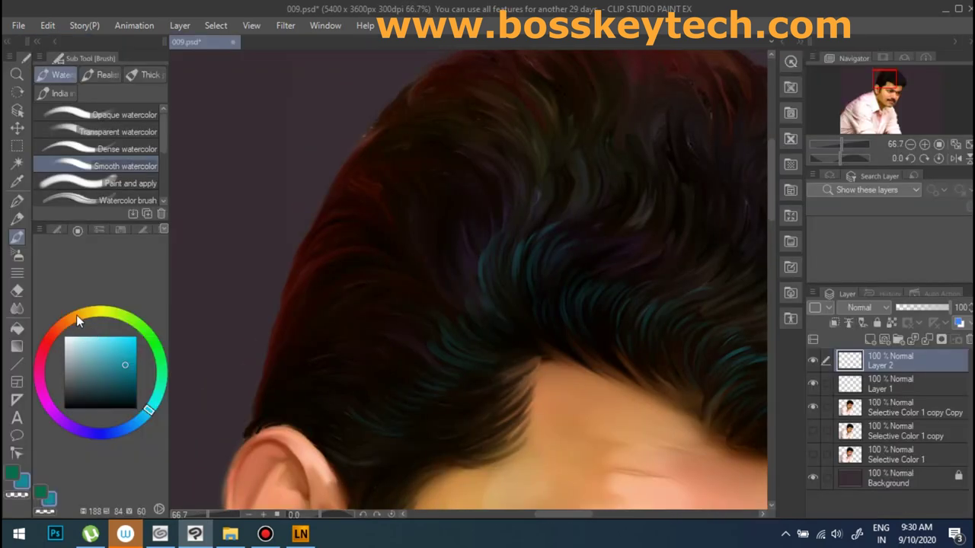
Hide the palettes, show the Layer panel, and pan to the top of the hair.
scroll(339, 304, "up", 2)
key("Tab")
left_click(325, 25)
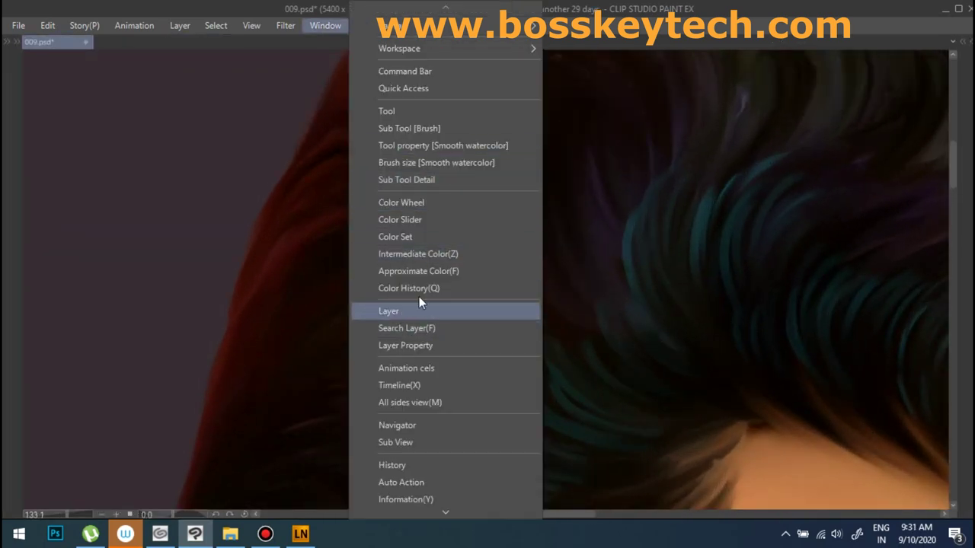
left_click(393, 311)
key("Tab")
key("Tab")
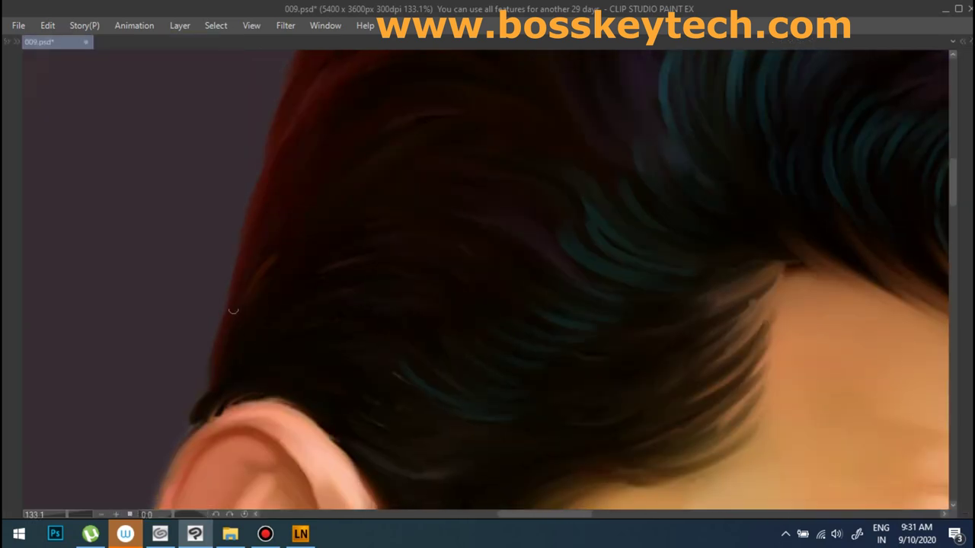
left_click_drag(296, 143, 213, 371)
left_click_drag(335, 222, 267, 328)
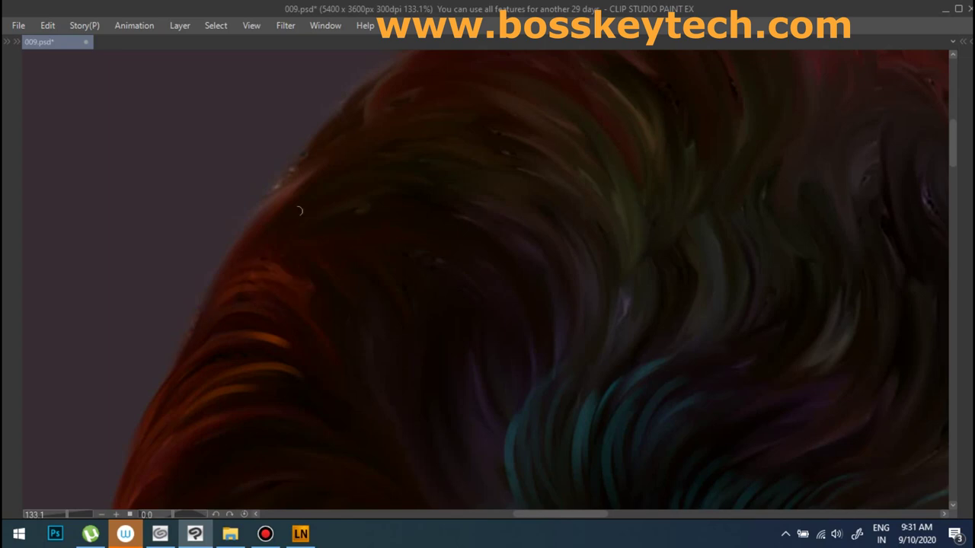
left_click_drag(396, 162, 311, 254)
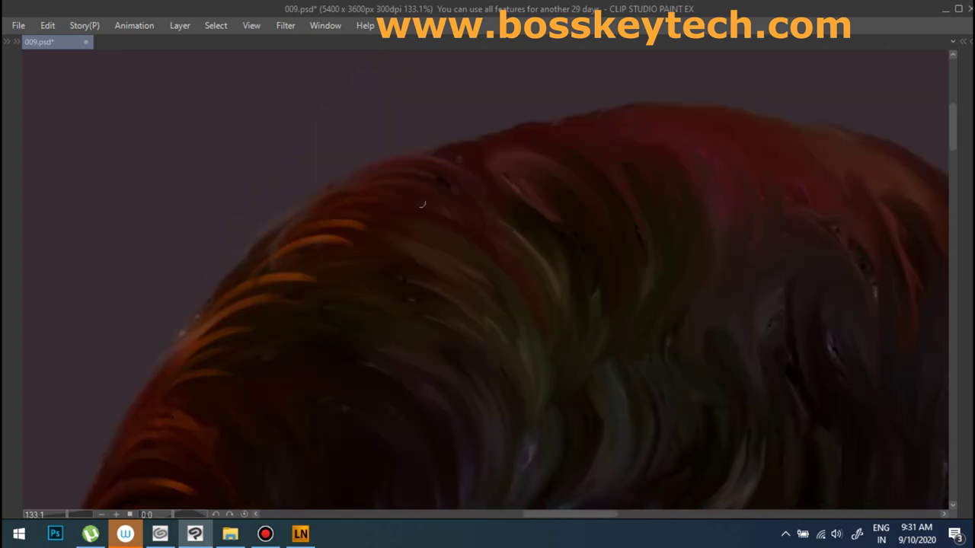
left_click_drag(522, 196, 256, 232)
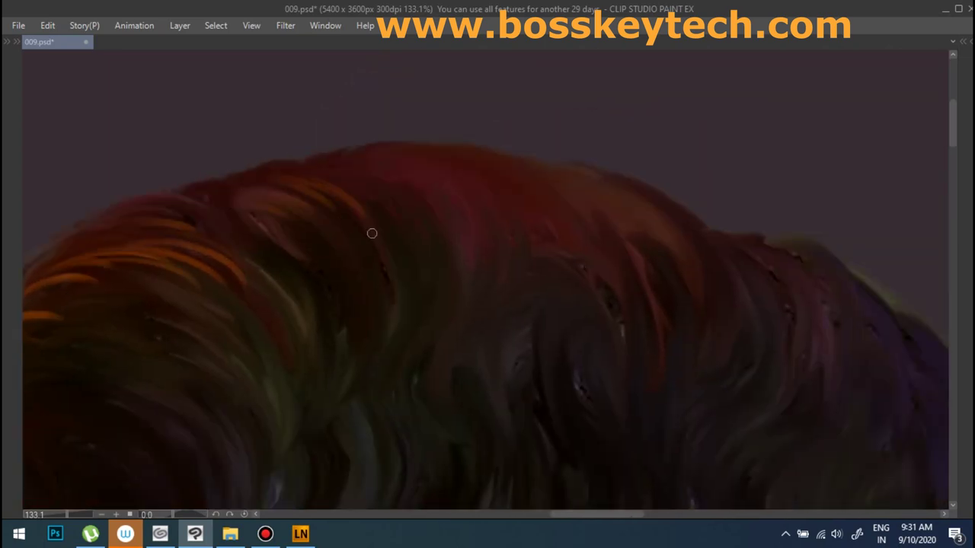
Paint bright orange highlight strands across the crown of the hair.
left_click_drag(327, 177, 385, 221)
left_click_drag(388, 178, 417, 217)
left_click_drag(479, 180, 508, 236)
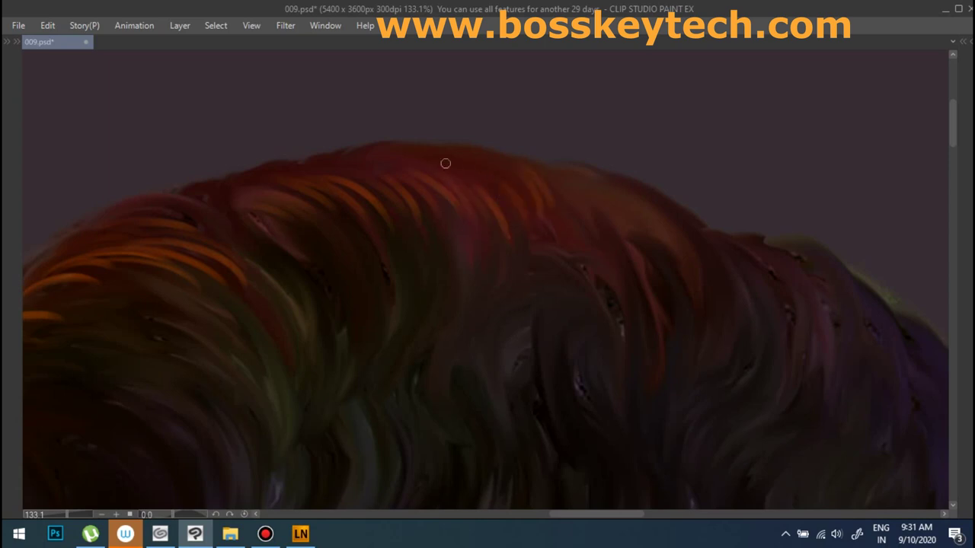
left_click_drag(216, 309, 368, 309)
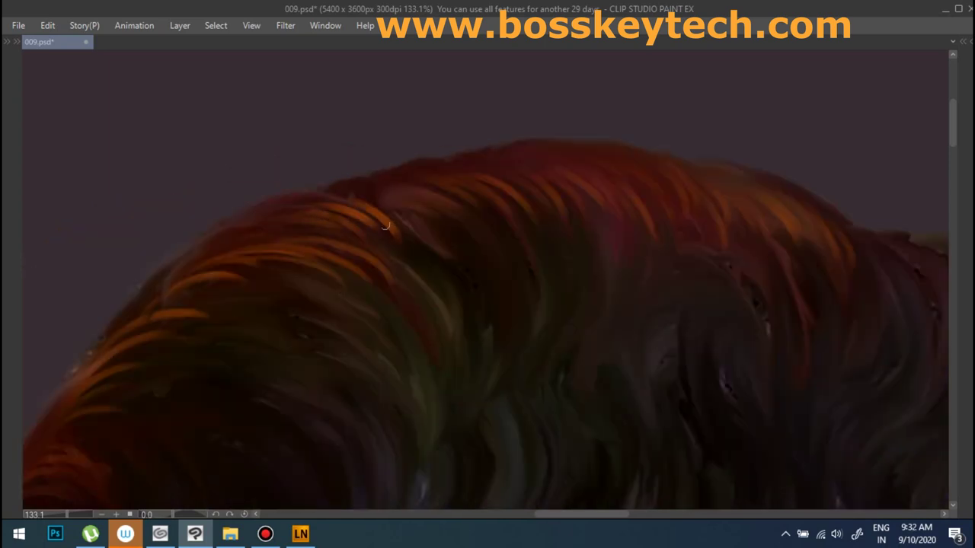
left_click_drag(396, 162, 487, 182)
left_click_drag(457, 146, 567, 180)
left_click_drag(518, 143, 609, 179)
left_click_drag(584, 146, 691, 194)
left_click_drag(501, 155, 568, 196)
mouse_move(378, 196)
left_mouse_down()
mouse_move(468, 235)
mouse_move(560, 171)
left_mouse_up()
Continue the orange strands along the outer curve to the hair's right side.
left_click_drag(457, 229, 575, 183)
left_click_drag(226, 320, 323, 306)
left_click_drag(245, 306, 375, 251)
mouse_move(326, 274)
left_mouse_down()
mouse_move(469, 224)
mouse_move(525, 258)
left_mouse_up()
left_click_drag(526, 196, 594, 221)
left_click_drag(587, 179, 632, 228)
mouse_move(655, 173)
left_mouse_down()
mouse_move(701, 211)
mouse_move(760, 232)
left_mouse_up()
left_click_drag(751, 183, 771, 253)
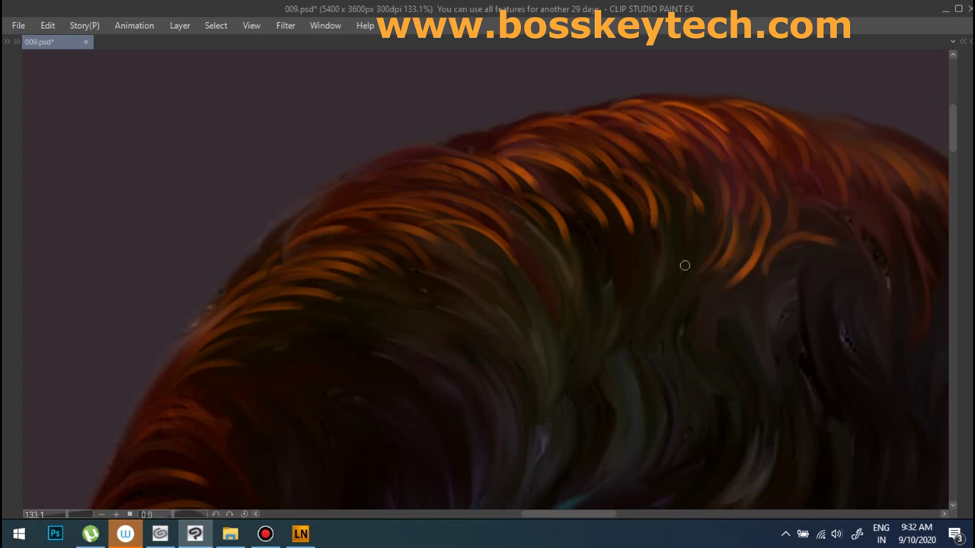
scroll(686, 264, "down", 5)
Zoom to 133% near the ear and paint orange strands on the upper hair.
scroll(612, 255, "up", 3)
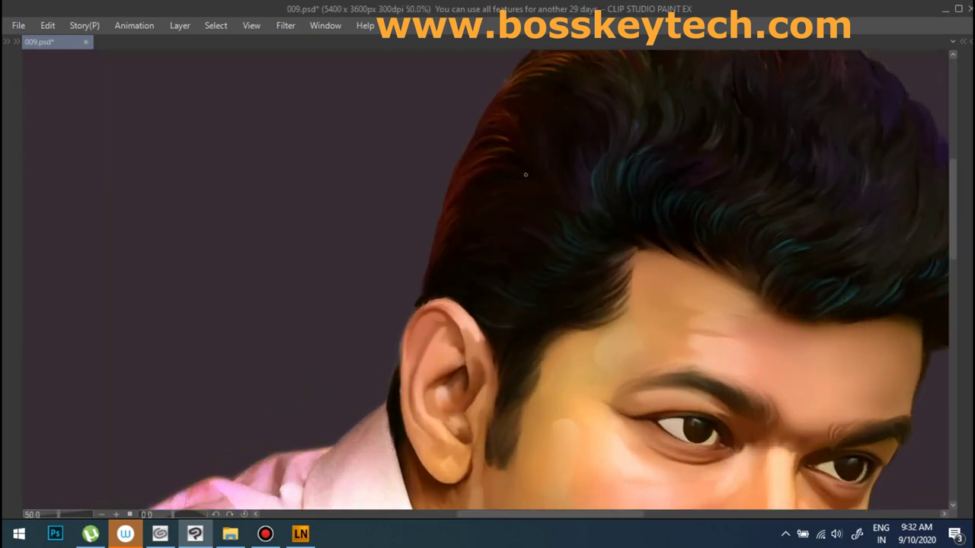
scroll(488, 233, "up", 2)
scroll(347, 127, "up", 1)
left_click_drag(347, 127, 351, 62)
key("Tab")
key("Tab")
left_click_drag(485, 245, 543, 205)
left_click_drag(556, 166, 646, 242)
left_click_drag(533, 151, 611, 175)
Add bright orange strands near the top and curved strands sweeping down the hair.
left_click_drag(623, 124, 693, 143)
left_click_drag(484, 149, 526, 175)
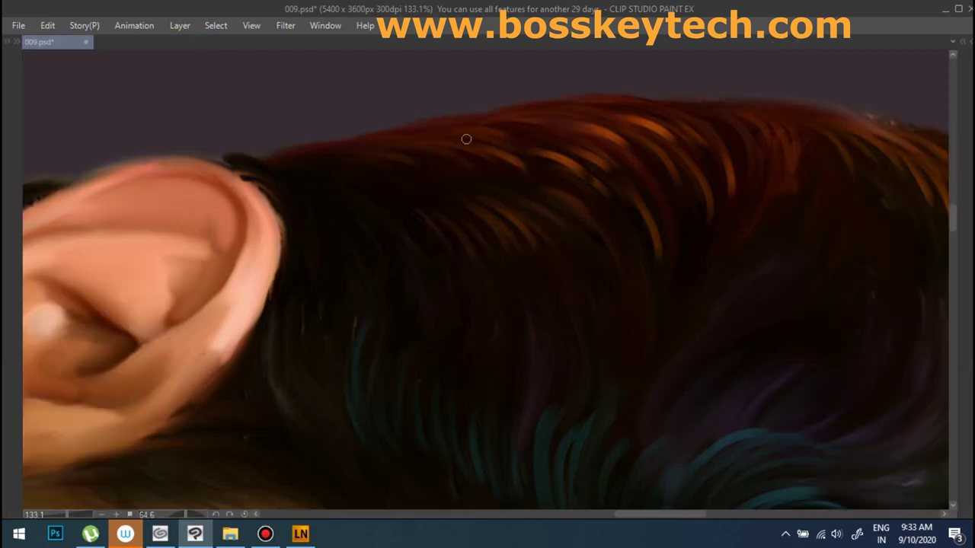
left_click_drag(386, 198, 466, 320)
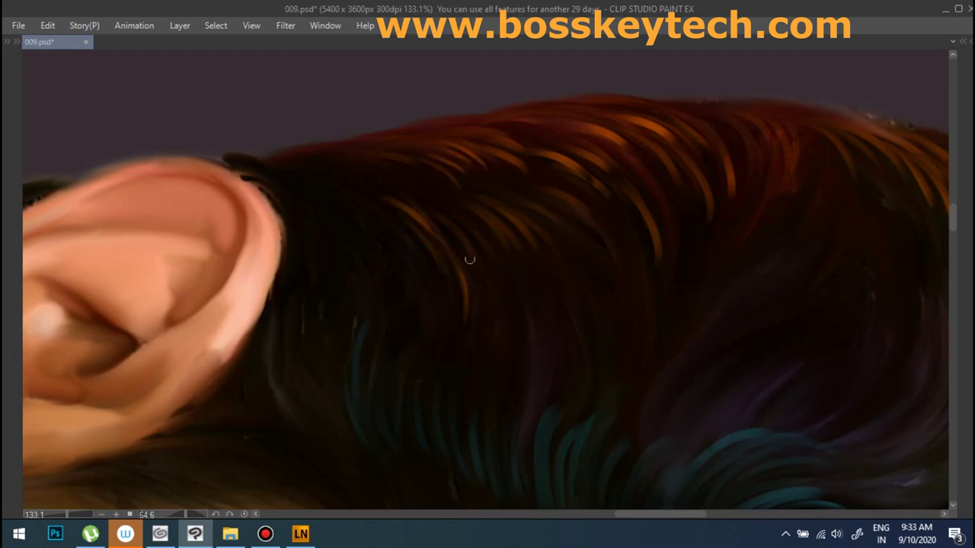
left_click_drag(504, 262, 533, 346)
left_click_drag(542, 255, 571, 335)
left_click_drag(579, 251, 605, 324)
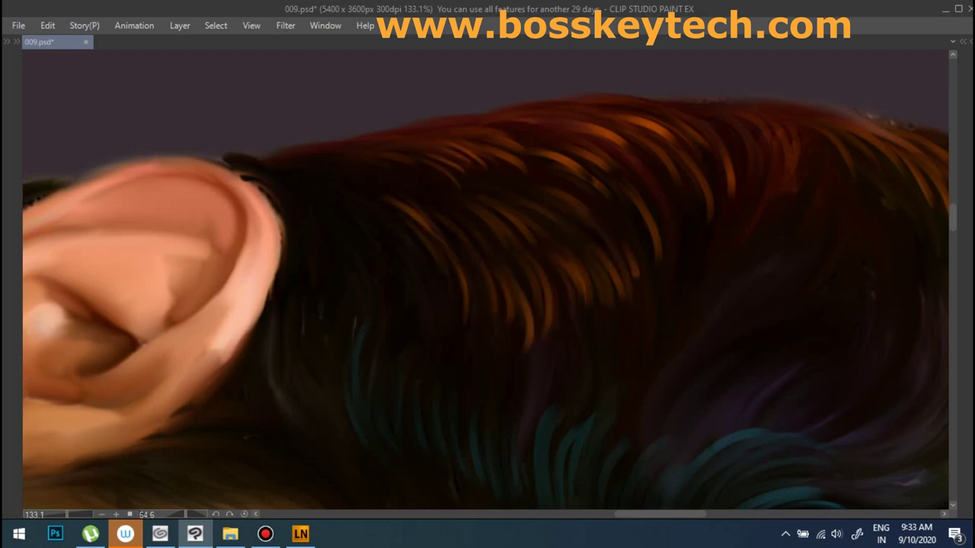
left_click_drag(623, 217, 639, 308)
left_click_drag(660, 247, 670, 331)
Paint orange strands beside the ear and highlight the hair's top edge.
left_click_drag(356, 240, 378, 290)
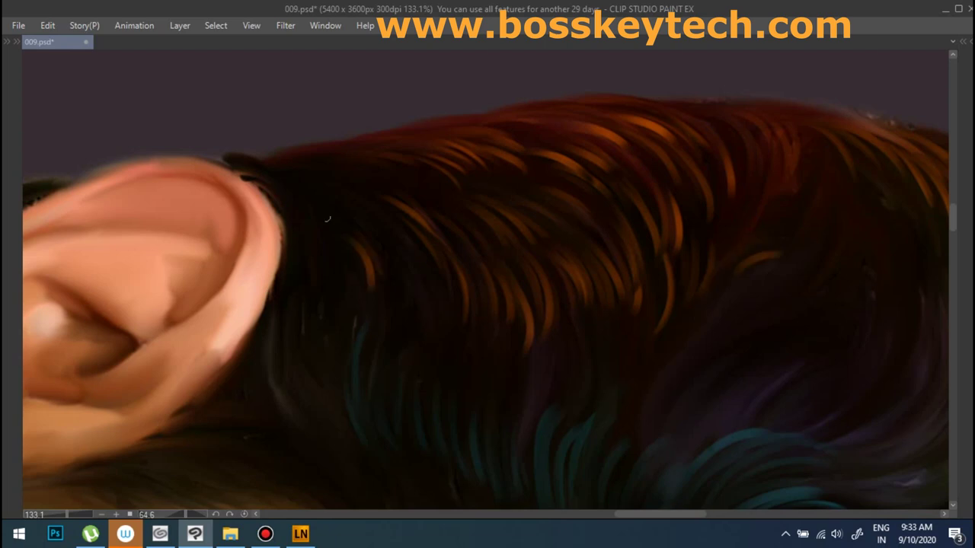
left_click_drag(341, 221, 384, 274)
left_click_drag(364, 215, 396, 283)
left_click_drag(392, 230, 407, 267)
mouse_move(363, 139)
left_mouse_down()
mouse_move(674, 103)
mouse_move(762, 107)
left_mouse_up()
left_click_drag(343, 174, 403, 263)
left_click_drag(400, 187, 435, 260)
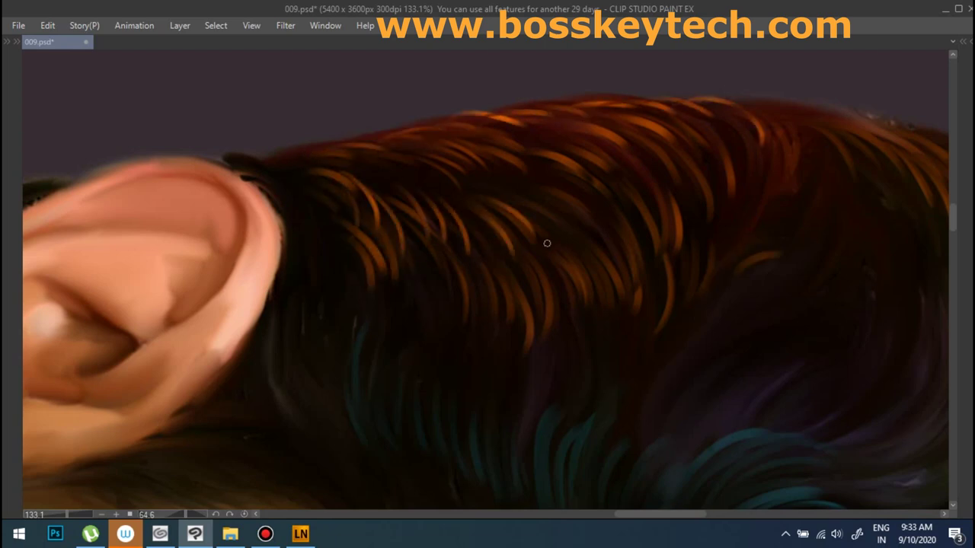
scroll(562, 215, "down", 3)
scroll(457, 244, "down", 2)
scroll(381, 259, "up", 3)
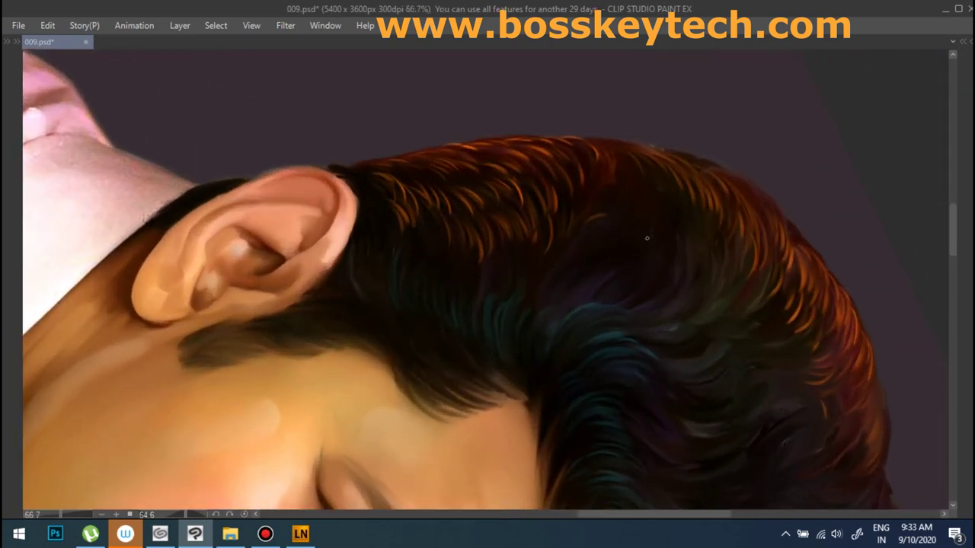
scroll(311, 267, "up", 2)
scroll(311, 266, "up", 1)
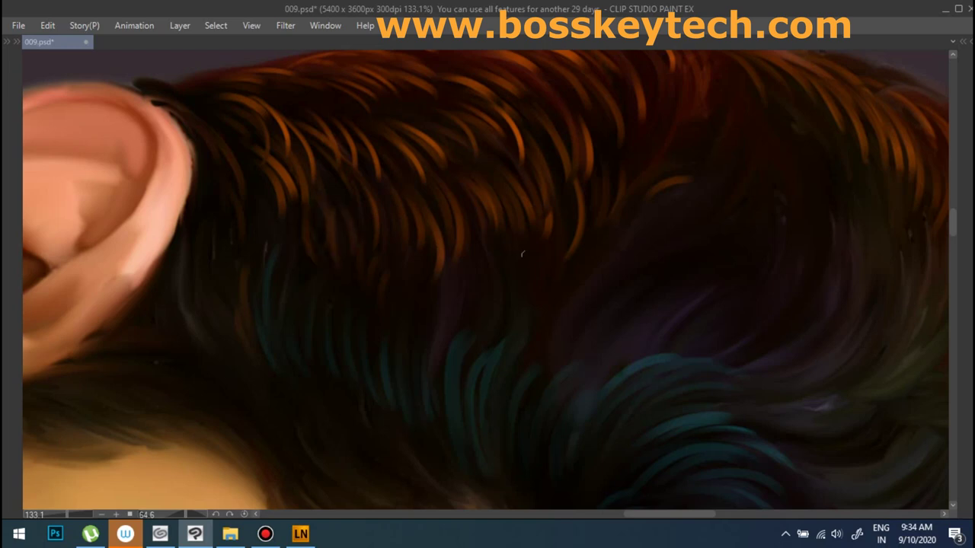
Paint bright orange strands over the top-right of the hair with an arc along the top.
left_click_drag(587, 252, 466, 351)
left_click_drag(601, 214, 617, 320)
left_click_drag(671, 259, 659, 347)
left_click_drag(712, 259, 690, 358)
left_click_drag(632, 186, 731, 236)
left_click_drag(731, 194, 860, 281)
left_click_drag(686, 179, 552, 161)
mouse_move(549, 158)
left_mouse_down()
mouse_move(511, 162)
mouse_move(541, 157)
left_mouse_up()
Extend orange strands along the hair's top edge and outer side.
left_click_drag(564, 353, 488, 200)
mouse_move(632, 141)
left_mouse_down()
mouse_move(647, 217)
mouse_move(697, 267)
left_mouse_up()
left_click_drag(693, 204, 711, 282)
left_click_drag(723, 229, 766, 326)
left_click_drag(783, 251, 808, 366)
left_click_drag(805, 282, 605, 176)
Rotate the canvas upside down and paint orange strands on the left and top hair edges.
key("r")
left_click_drag(633, 233, 316, 281)
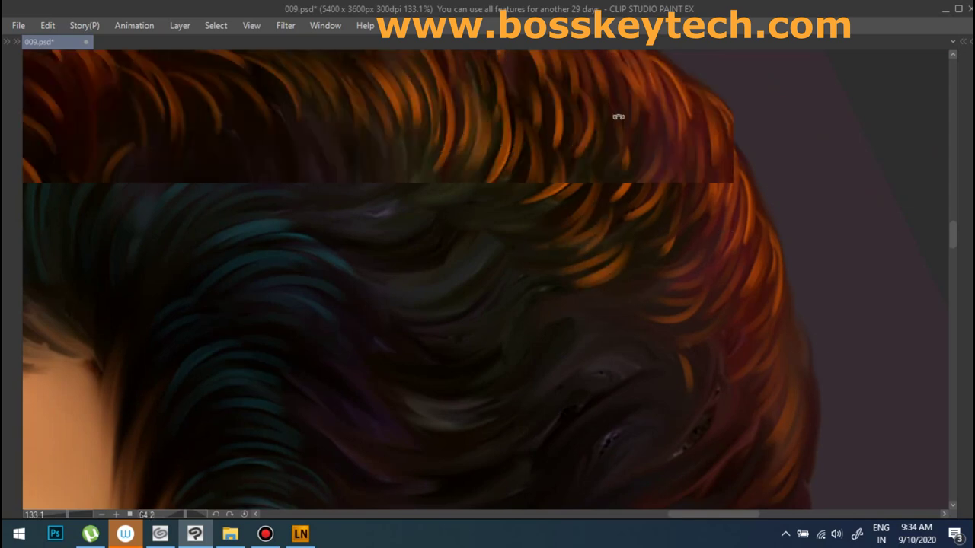
key("Tab")
key("Tab")
mouse_move(355, 191)
left_mouse_down()
mouse_move(221, 305)
mouse_move(242, 269)
left_mouse_up()
left_click_drag(233, 190, 175, 312)
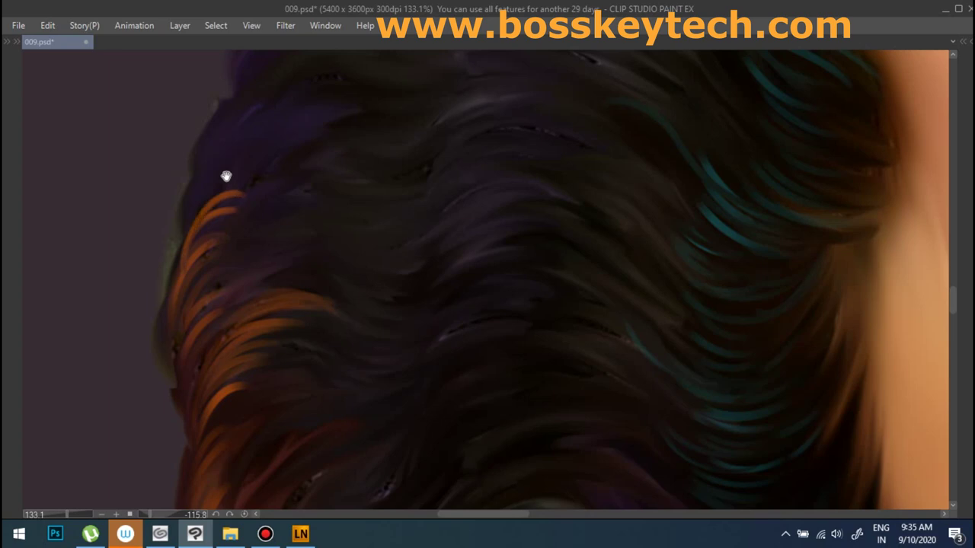
mouse_move(259, 213)
left_mouse_down()
mouse_move(182, 281)
mouse_move(228, 320)
mouse_move(251, 274)
mouse_move(370, 130)
mouse_move(419, 93)
left_mouse_up()
left_click_drag(365, 150, 221, 293)
left_click_drag(339, 176, 444, 165)
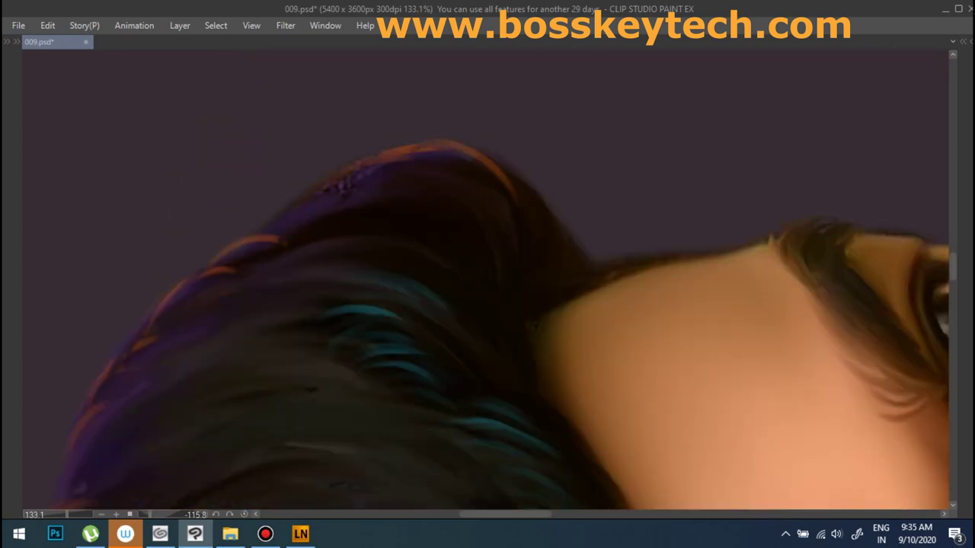
Add more orange strands along the left hair edge, then zoom out and rotate nearly upright.
left_click_drag(153, 358, 209, 326)
left_click_drag(141, 343, 206, 289)
left_click_drag(228, 267, 305, 229)
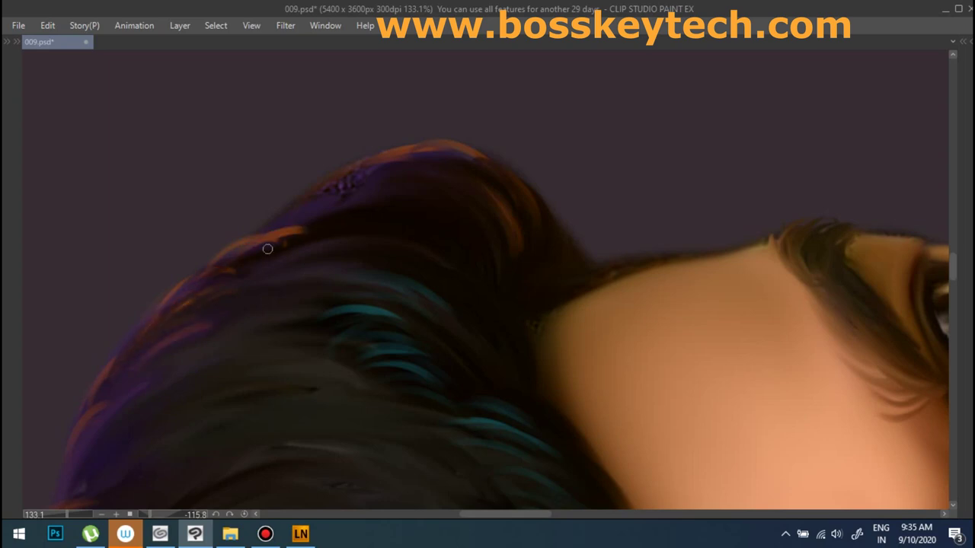
left_click_drag(84, 495, 237, 282)
scroll(283, 152, "down", 6)
scroll(320, 198, "down", 3)
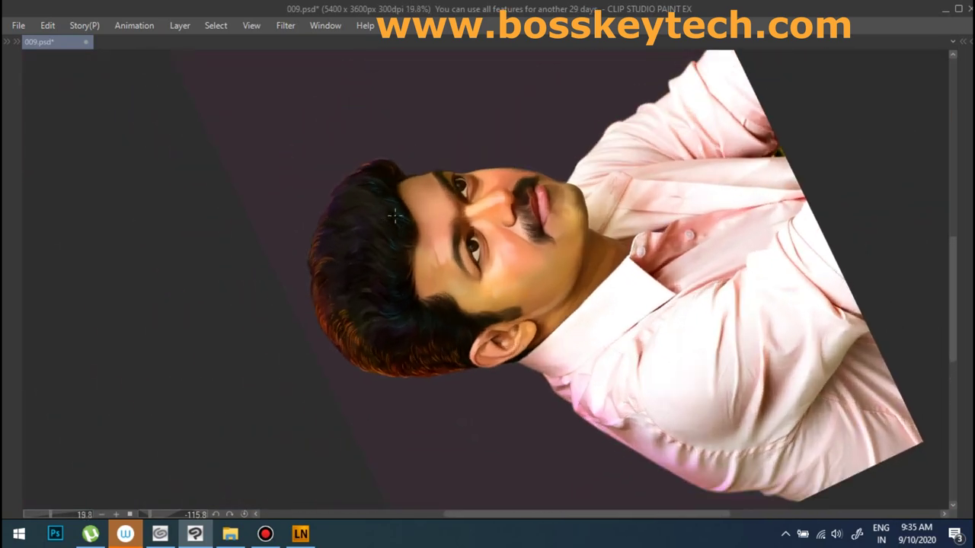
mouse_move(332, 211)
left_mouse_down()
mouse_move(533, 185)
mouse_move(533, 201)
mouse_move(483, 187)
mouse_move(515, 231)
left_mouse_up()
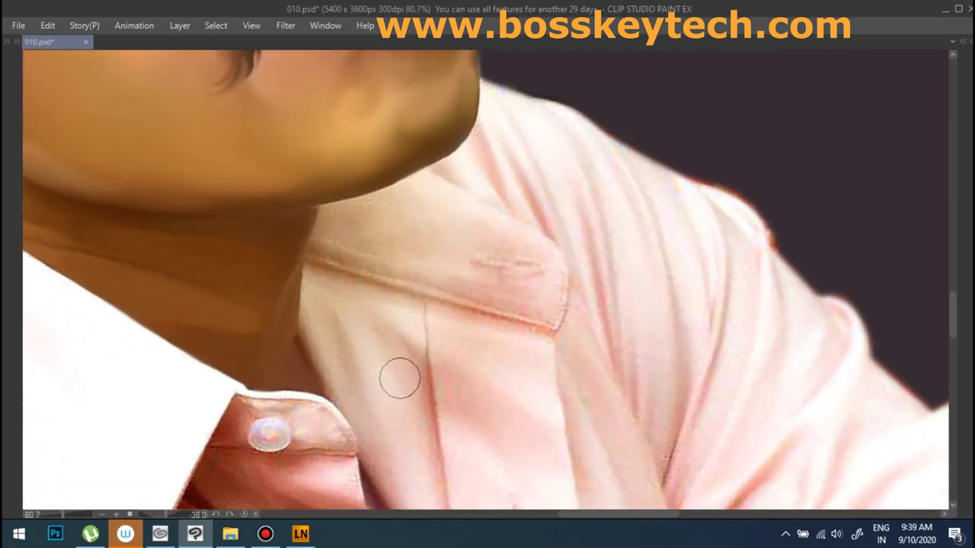
Smooth the dark shirt folds below the collar with light pink blending strokes.
scroll(438, 347, "up", 2)
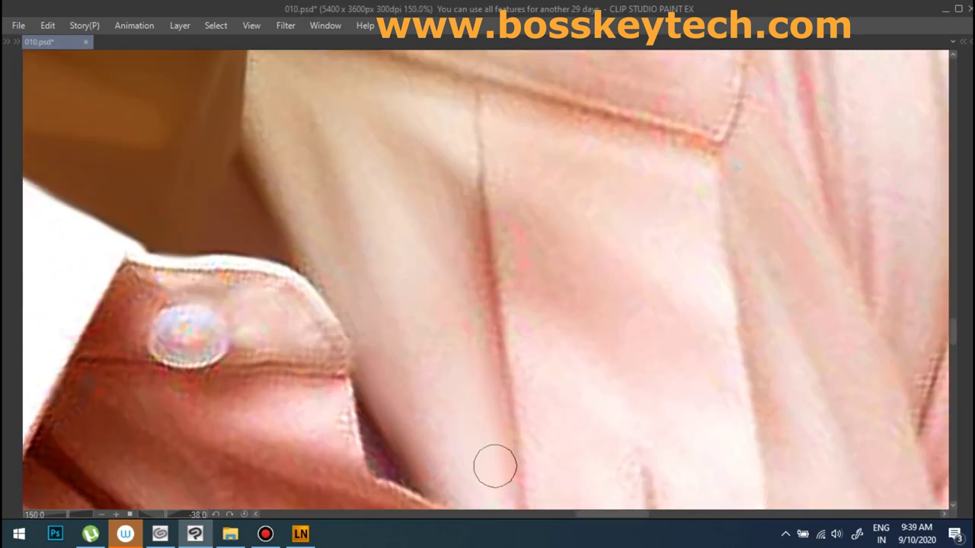
mouse_move(473, 334)
left_mouse_down()
mouse_move(544, 355)
mouse_move(617, 308)
left_mouse_up()
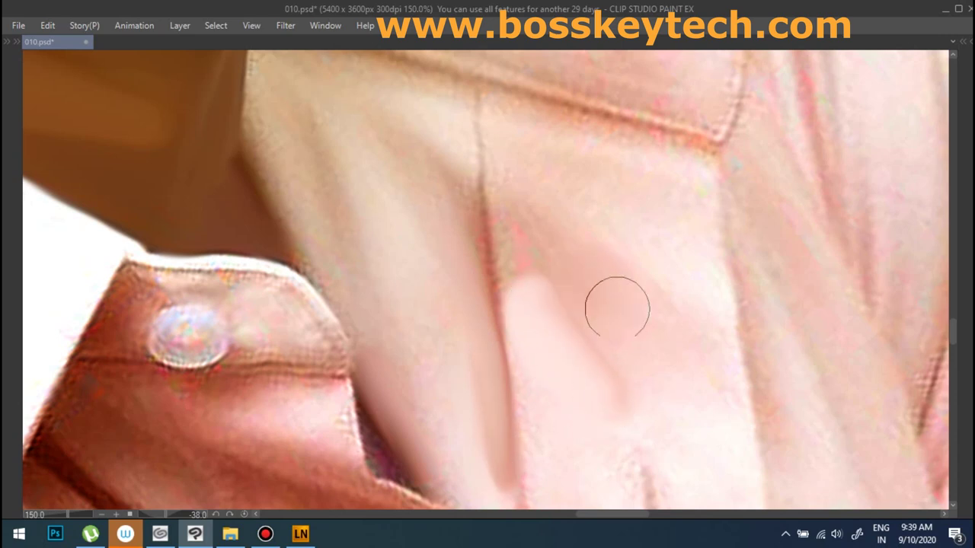
left_click_drag(525, 242, 505, 278)
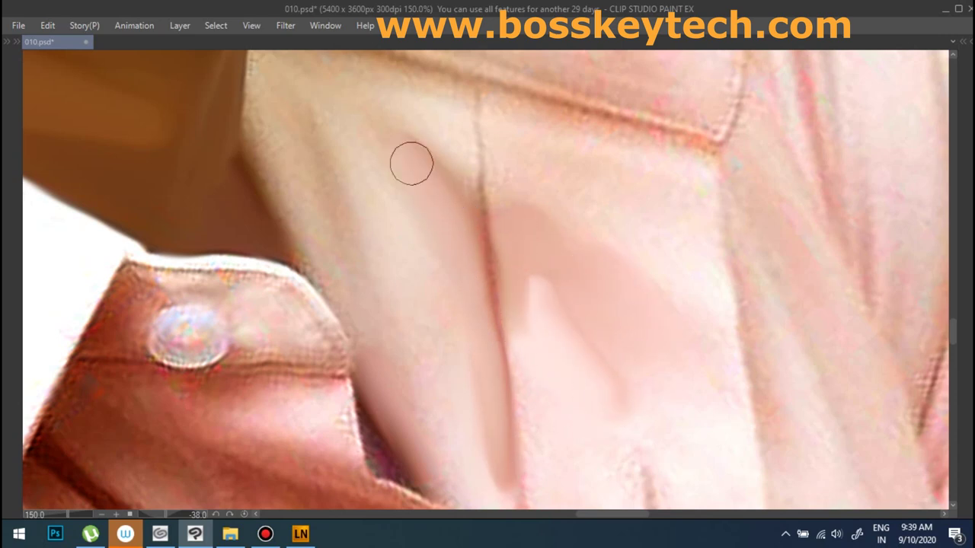
left_click_drag(354, 170, 383, 231)
mouse_move(455, 488)
left_mouse_down()
mouse_move(355, 307)
mouse_move(305, 144)
left_mouse_up()
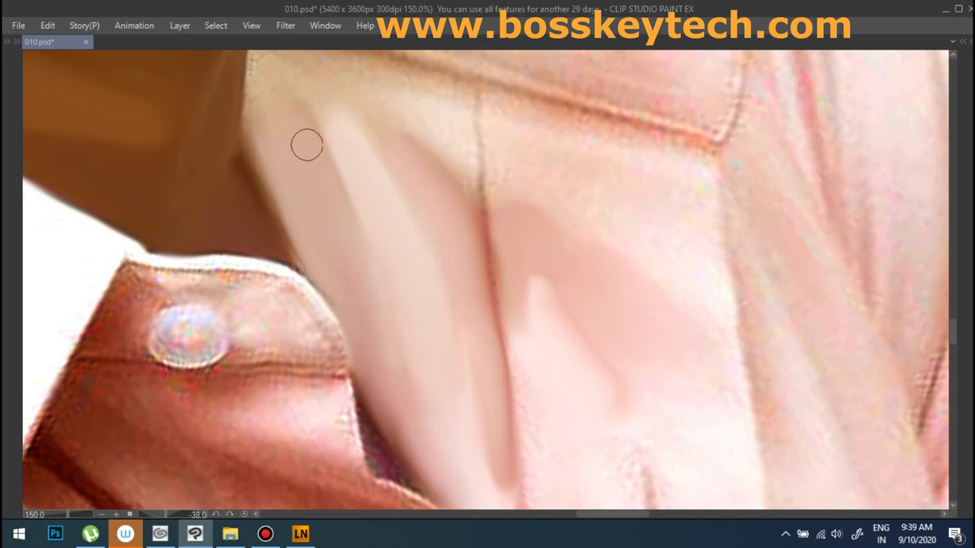
scroll(381, 228, "up", 3)
mouse_move(483, 326)
left_mouse_down()
mouse_move(411, 228)
mouse_move(332, 203)
mouse_move(617, 275)
left_mouse_up()
mouse_move(667, 387)
left_mouse_down()
mouse_move(650, 341)
mouse_move(688, 366)
left_mouse_up()
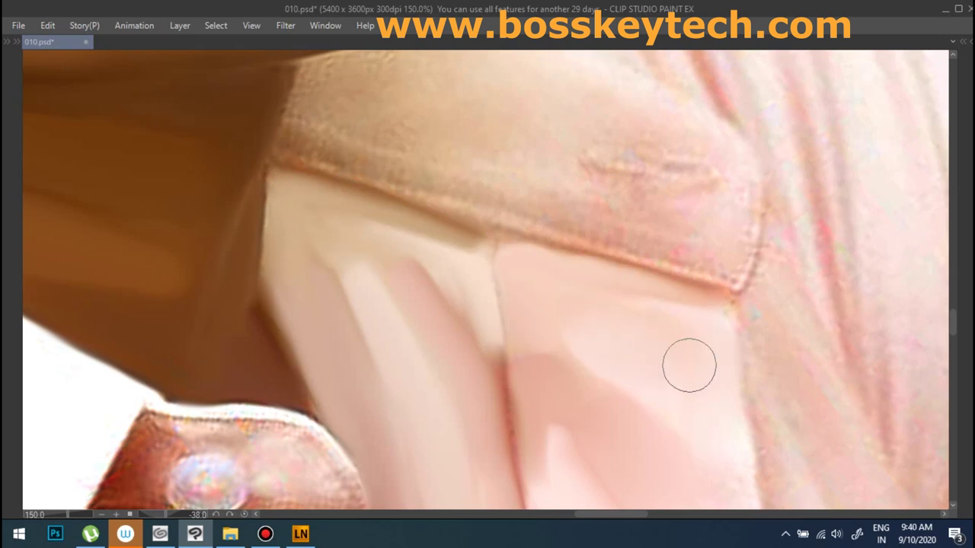
Smooth the fabric between the lower buttons into lighter pink and lighten the upper collar fold.
scroll(687, 366, "down", 1)
scroll(602, 233, "down", 2)
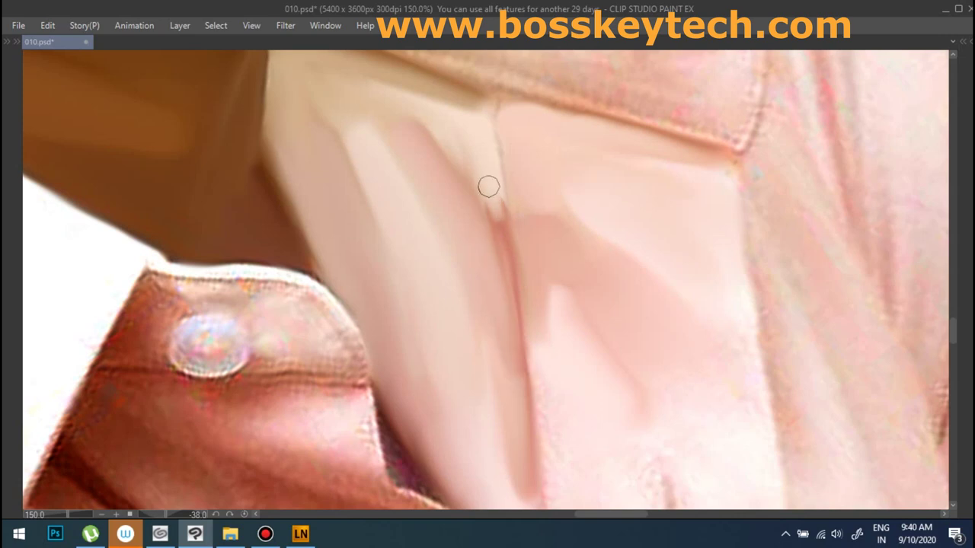
left_click_drag(648, 389, 531, 187)
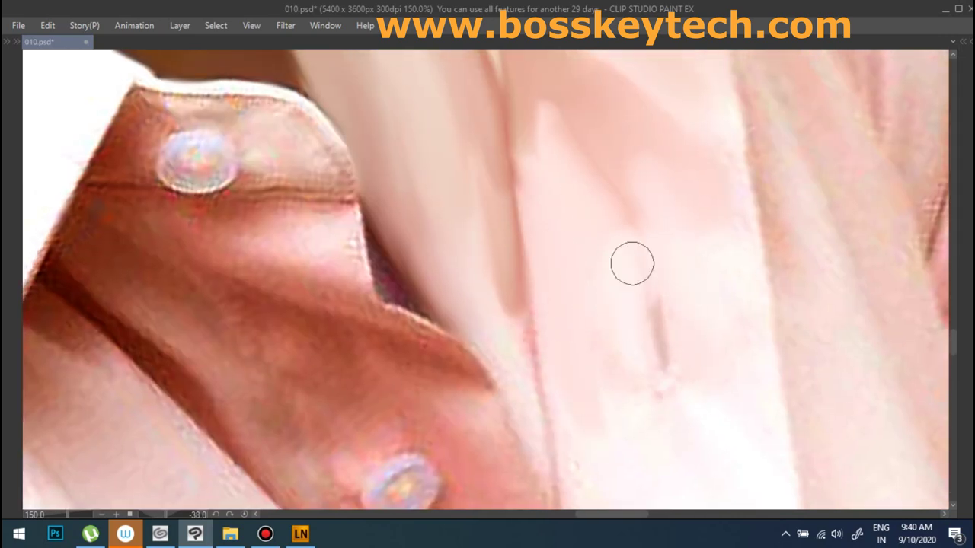
left_click_drag(578, 388, 518, 262)
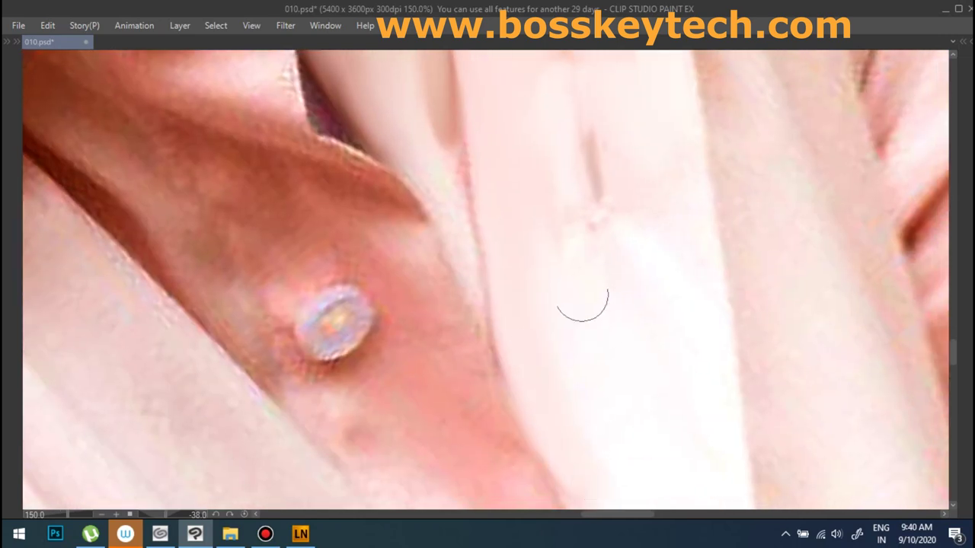
left_click_drag(484, 129, 506, 318)
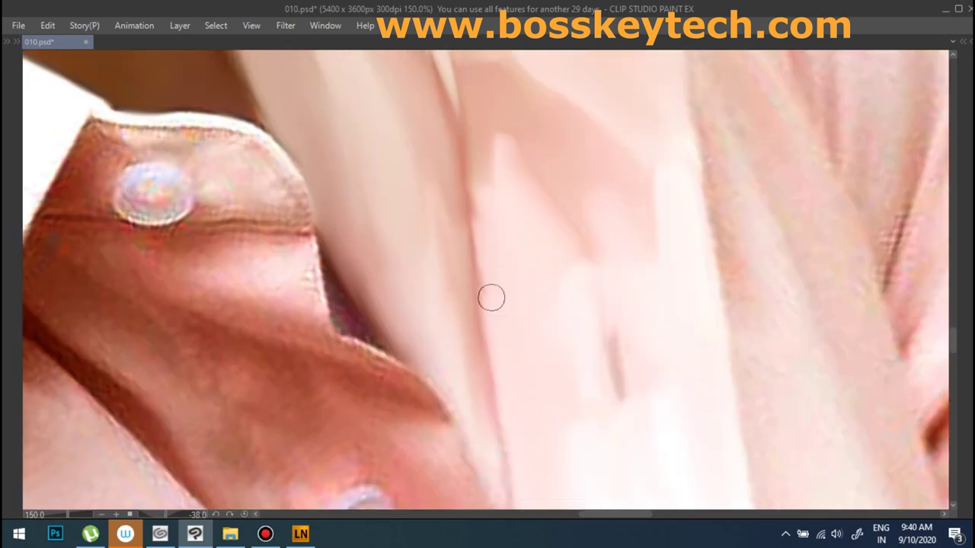
left_click_drag(474, 402, 459, 204)
mouse_move(471, 290)
left_mouse_down()
mouse_move(477, 344)
mouse_move(514, 326)
left_mouse_up()
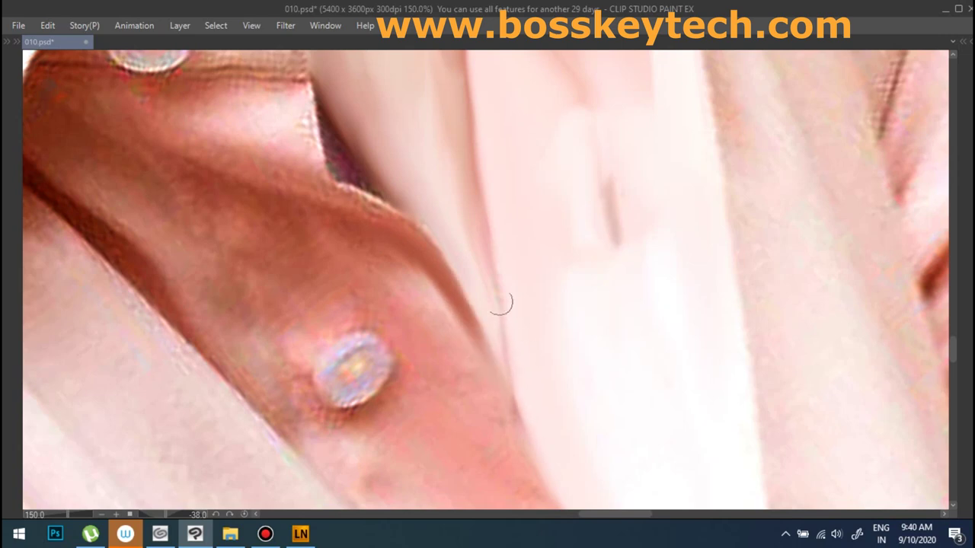
mouse_move(454, 394)
left_mouse_down()
mouse_move(407, 282)
mouse_move(330, 276)
mouse_move(266, 180)
left_mouse_up()
left_click_drag(239, 126, 306, 150)
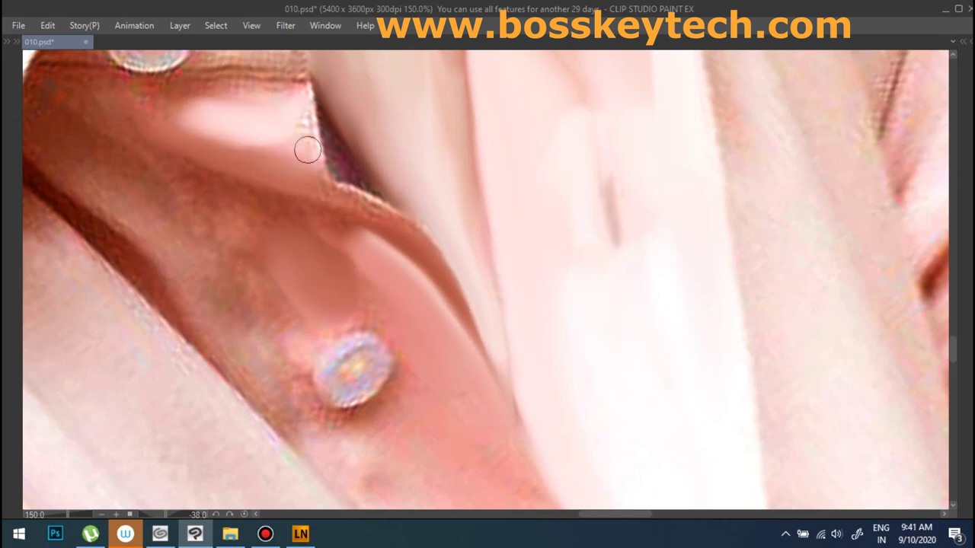
Lighten the fabric under the upper collar fold and move to the placket below the button.
mouse_move(352, 235)
left_mouse_down()
mouse_move(252, 203)
mouse_move(251, 279)
mouse_move(131, 200)
mouse_move(256, 377)
mouse_move(401, 428)
left_mouse_up()
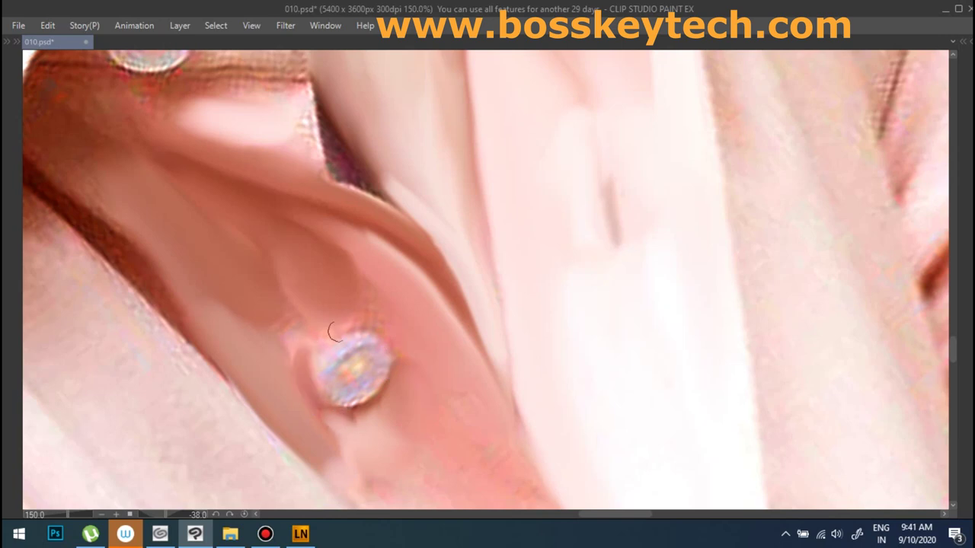
left_click_drag(281, 310, 463, 410)
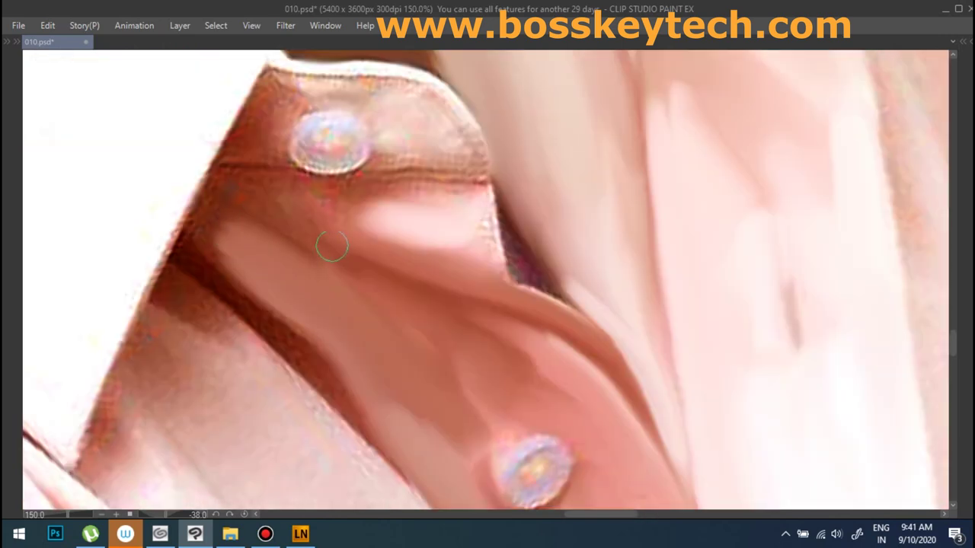
mouse_move(351, 193)
left_mouse_down()
mouse_move(407, 191)
mouse_move(483, 256)
mouse_move(474, 224)
mouse_move(554, 228)
left_mouse_up()
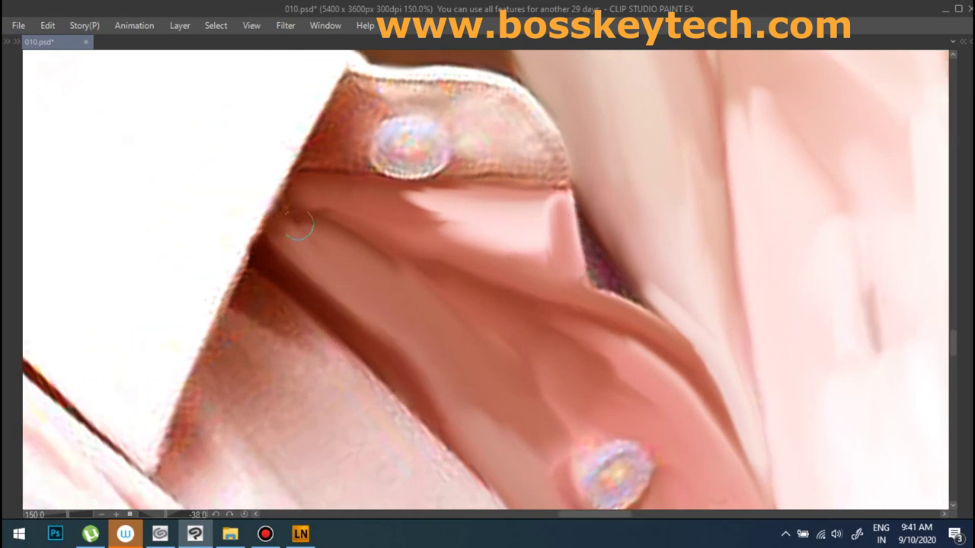
left_click_drag(351, 331, 271, 217)
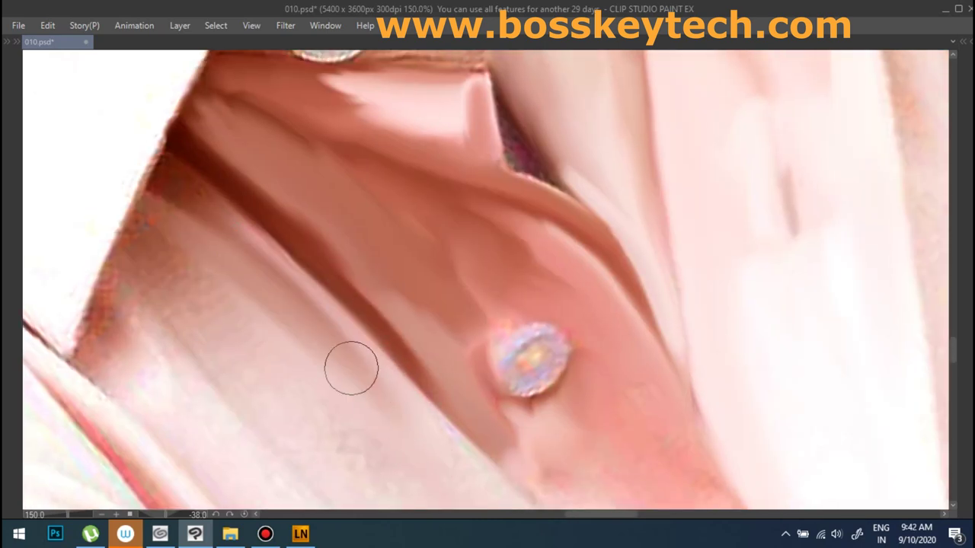
left_click_drag(413, 458, 413, 348)
mouse_move(206, 358)
left_mouse_down()
mouse_move(362, 358)
mouse_move(340, 293)
left_mouse_up()
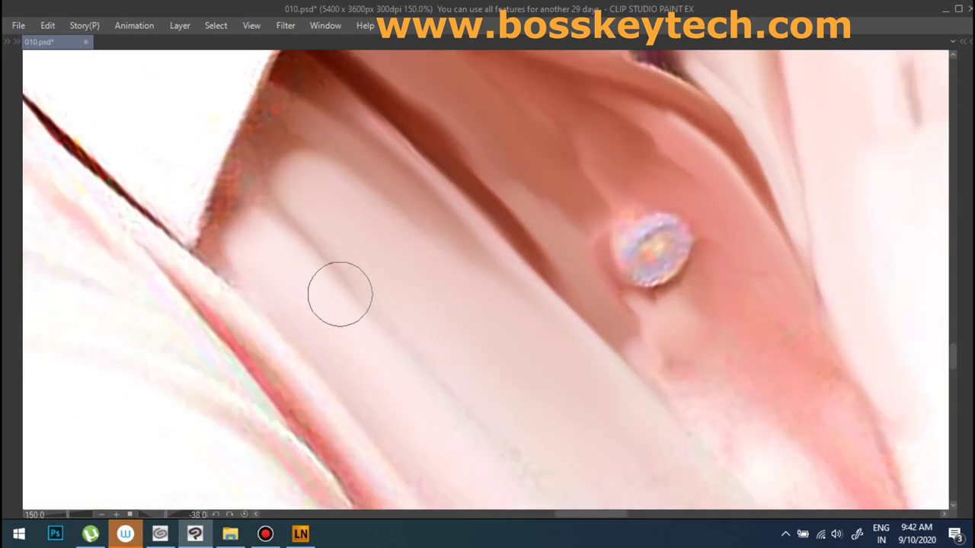
Blend the speckled reddish fold edge and fabric beside the lower button into smooth pink.
mouse_move(216, 263)
left_mouse_down()
mouse_move(239, 191)
mouse_move(323, 84)
left_mouse_up()
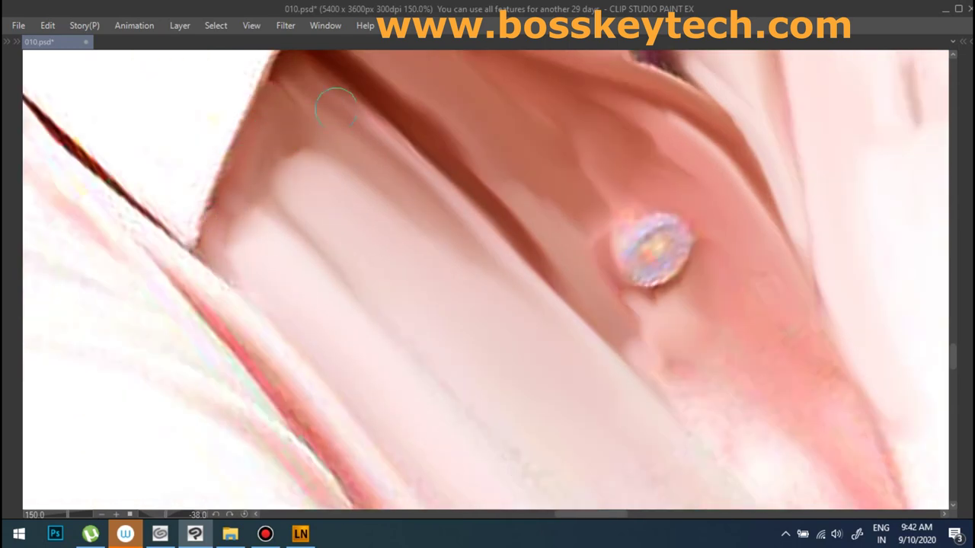
mouse_move(340, 347)
left_mouse_down()
mouse_move(300, 246)
mouse_move(476, 476)
left_mouse_up()
mouse_move(476, 476)
left_mouse_down()
mouse_move(345, 274)
mouse_move(297, 158)
left_mouse_up()
scroll(623, 440, "down", 2)
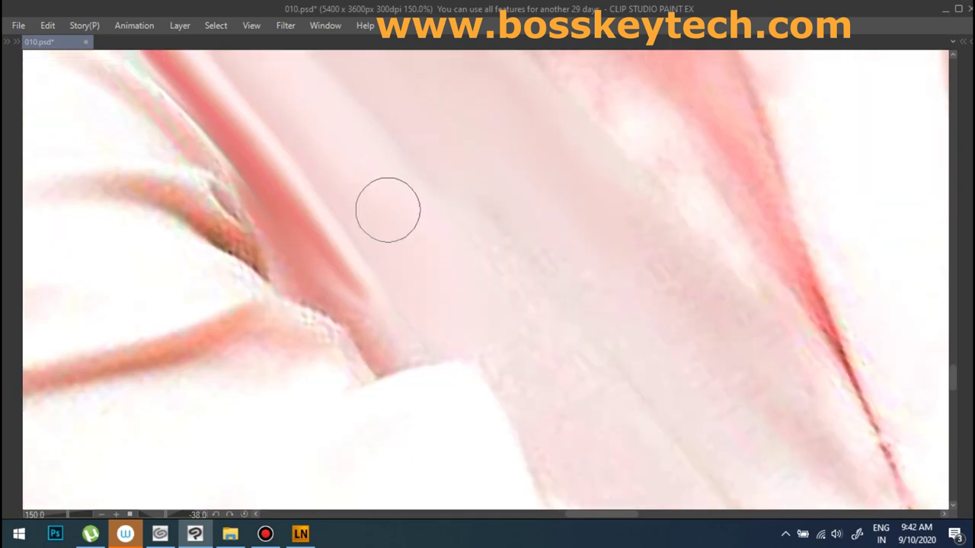
scroll(496, 437, "down", 2)
scroll(496, 437, "down", 2)
scroll(559, 374, "up", 3)
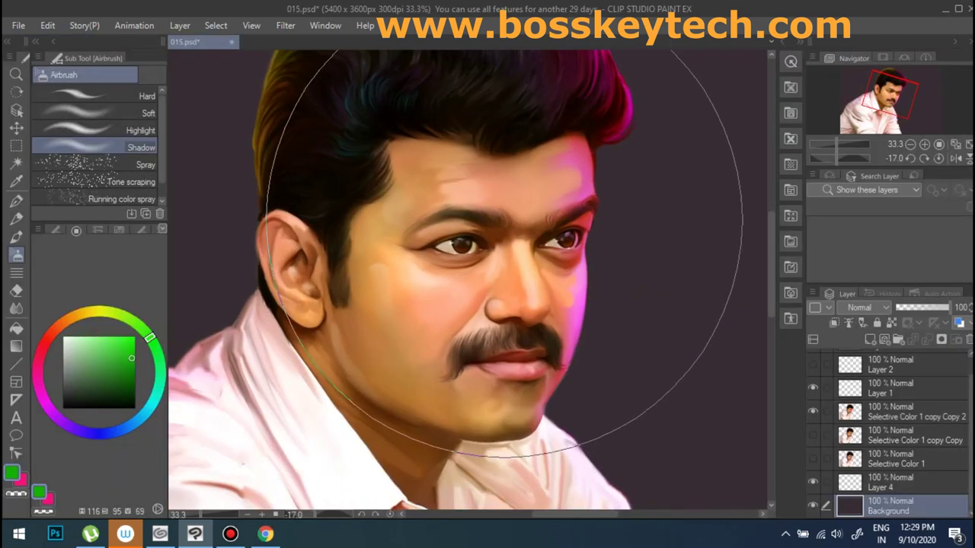
Reposition the portrait and pick an orange colour for the background glow.
scroll(273, 275, "down", 3)
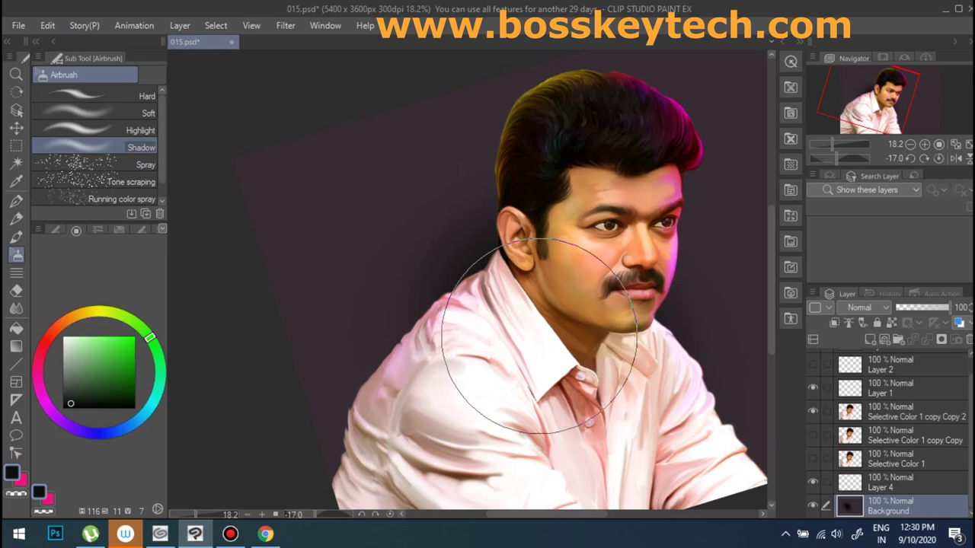
left_click_drag(366, 122, 310, 202)
left_click(441, 297, "alt")
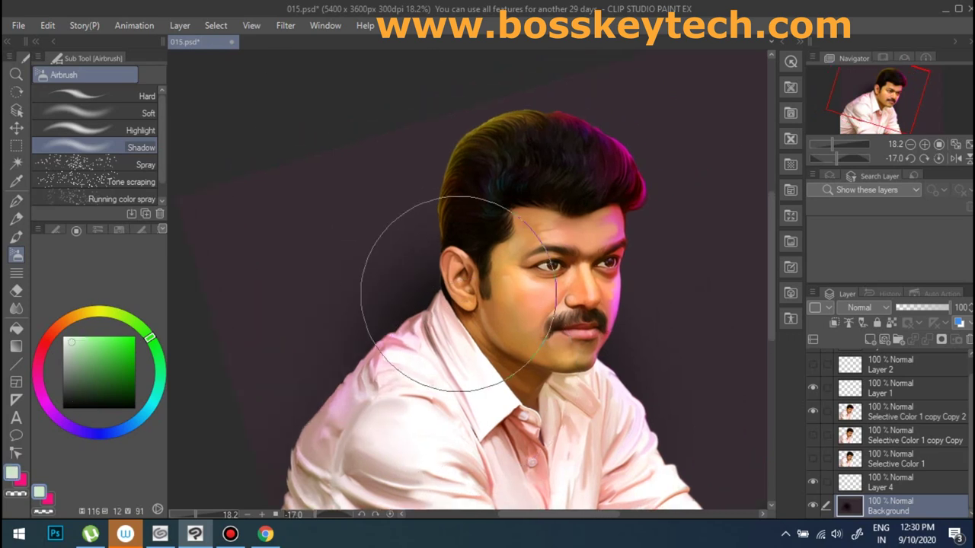
left_click_drag(457, 243, 338, 267)
left_click_drag(509, 362, 562, 282)
left_click(57, 328)
left_click(123, 353)
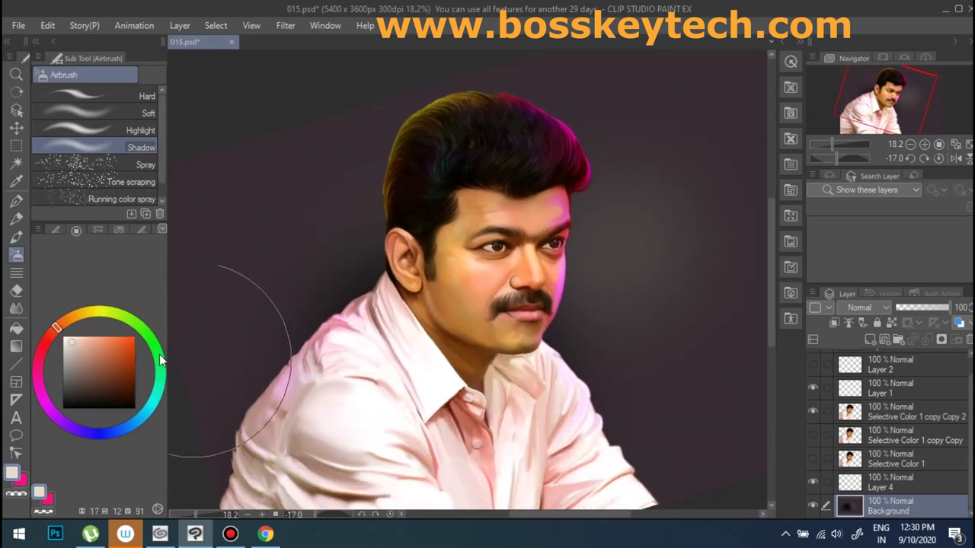
Cycle through blue, orange, red and muted green glow colours, ending on gold yellow.
left_click(137, 420)
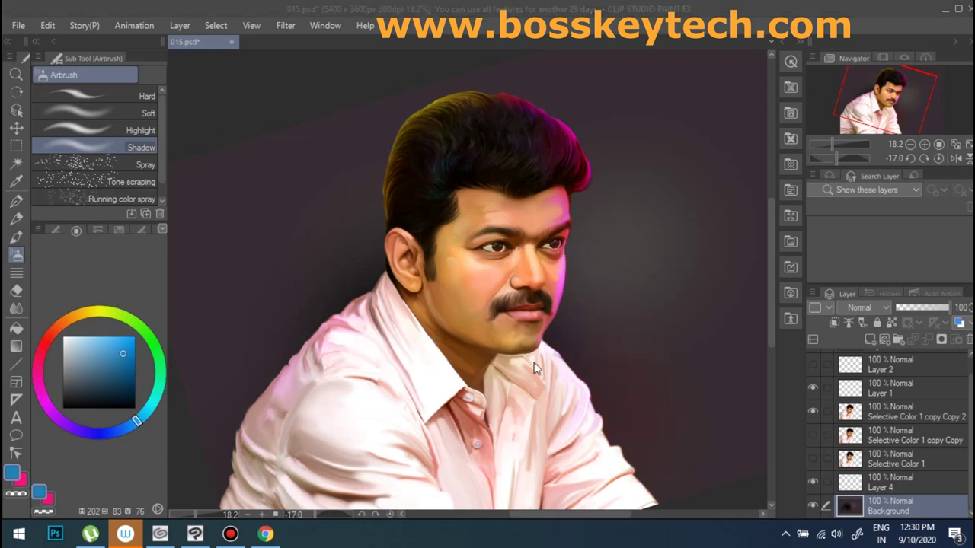
scroll(495, 221, "down", 2)
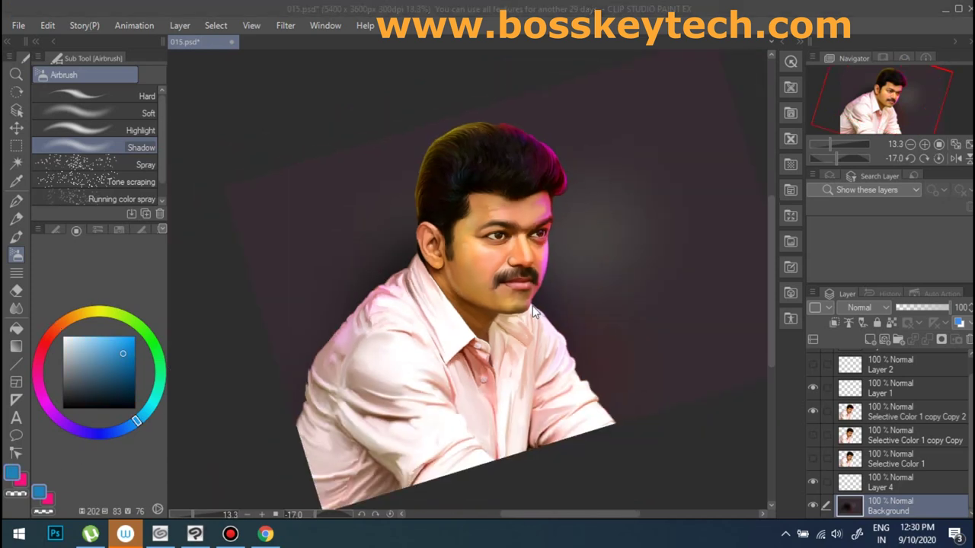
left_click(75, 314)
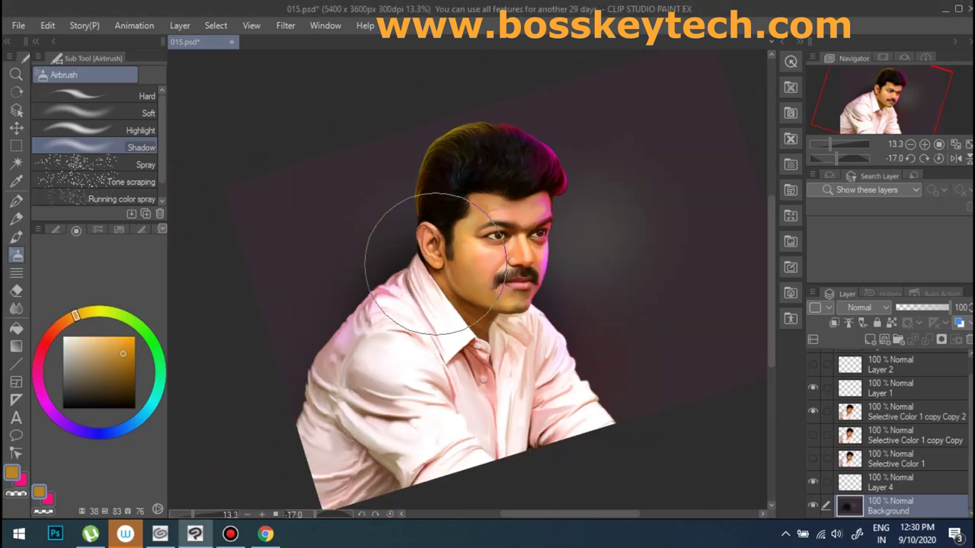
left_click(42, 351)
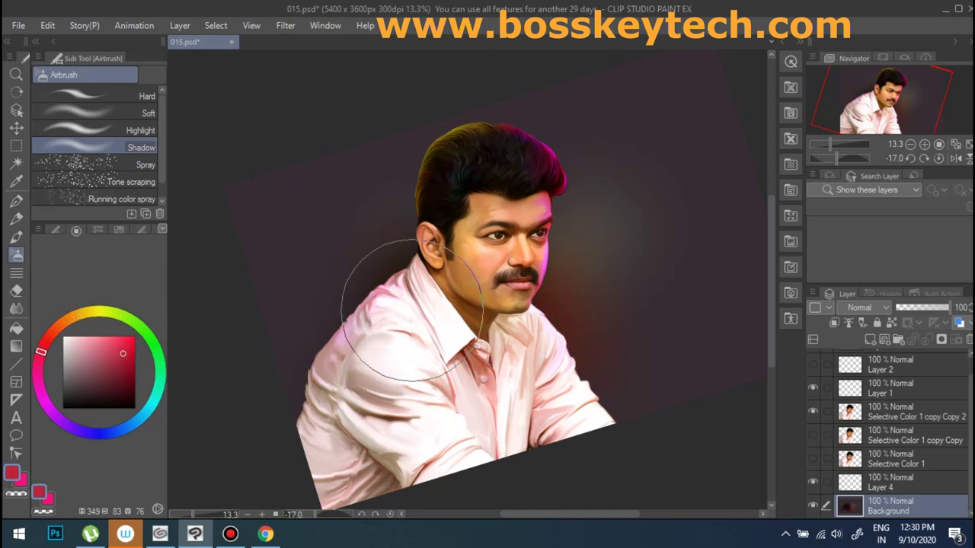
scroll(411, 308, "up", 2)
scroll(555, 305, "down", 3)
scroll(555, 304, "up", 1)
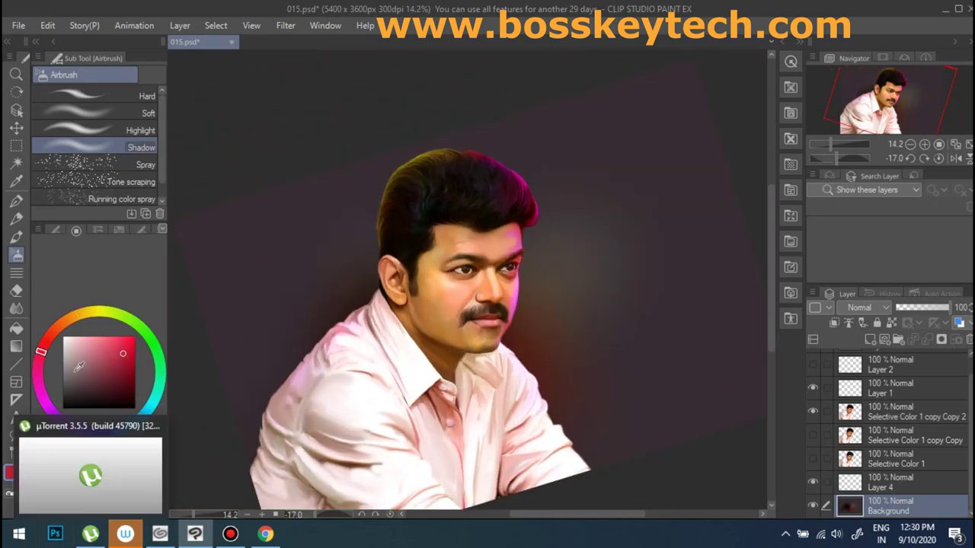
left_click(158, 362)
left_click(105, 366)
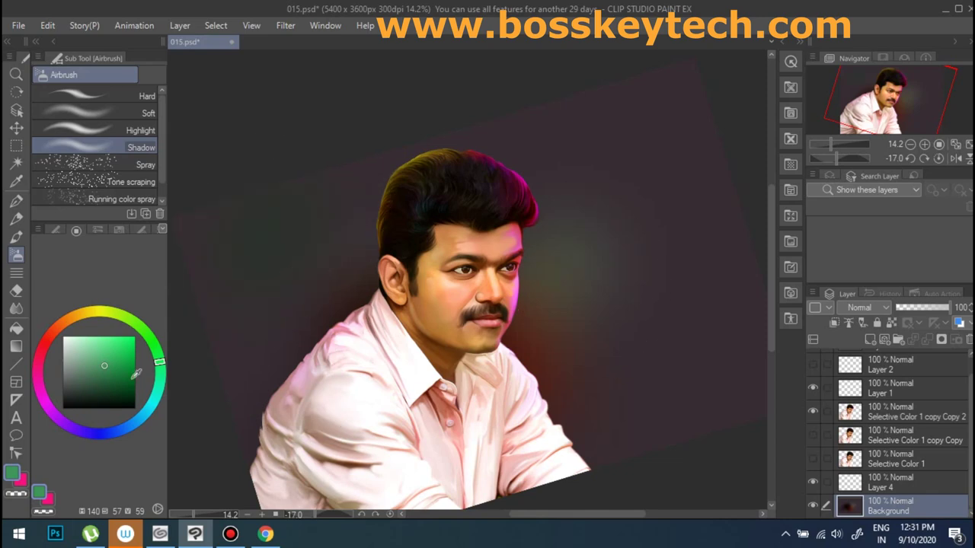
left_click(85, 313)
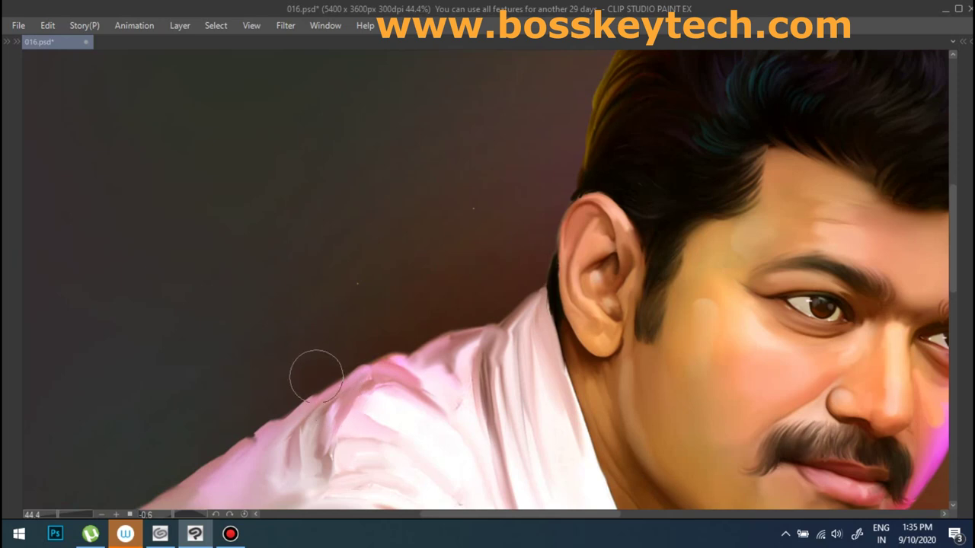
Paint dark reddish textured strokes into the background beside the ear and along the shoulder edge.
left_click_drag(463, 322, 520, 207)
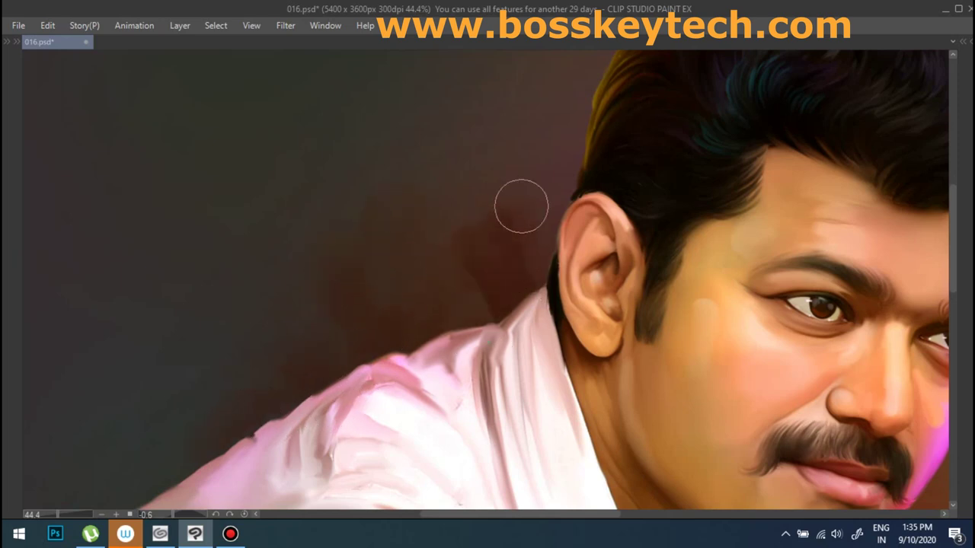
left_click_drag(396, 351, 203, 445)
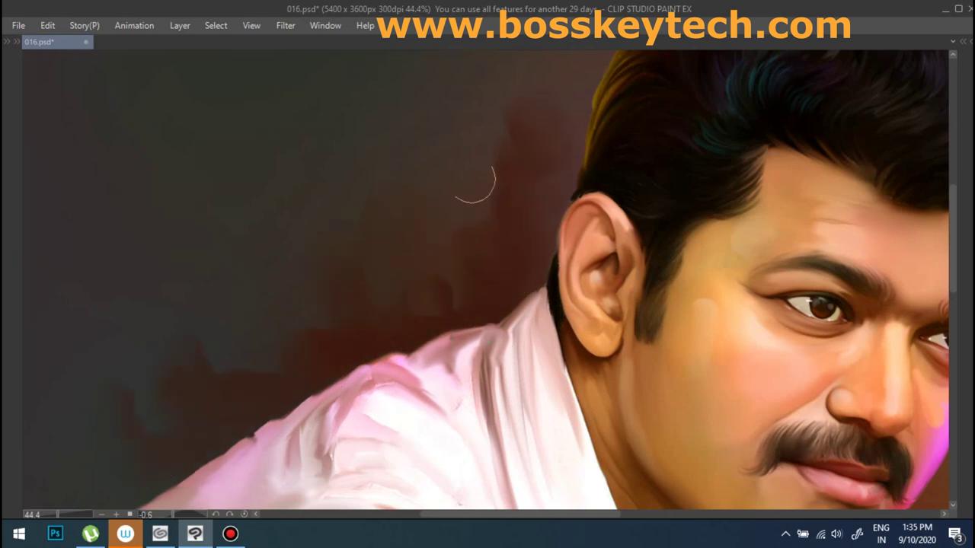
scroll(379, 281, "up", 3)
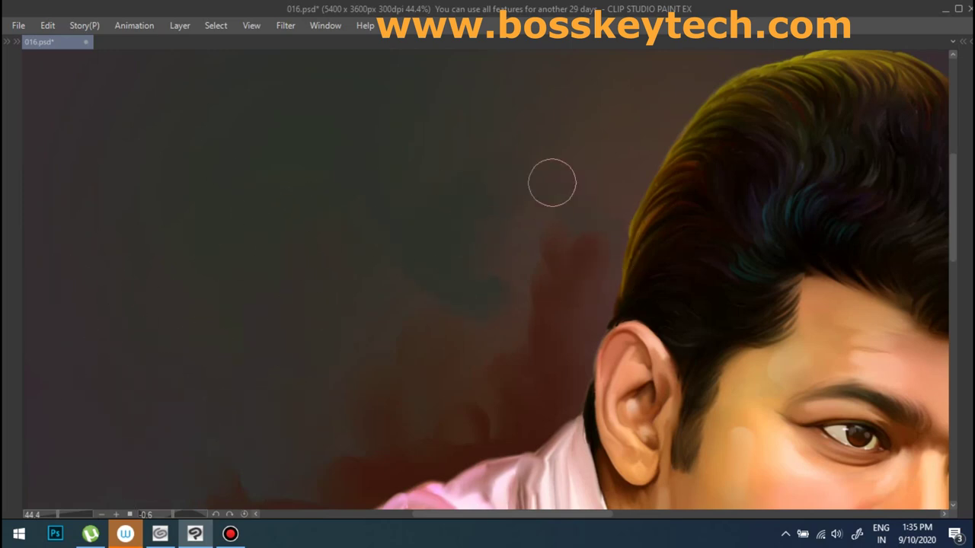
scroll(603, 203, "down", 5)
scroll(487, 289, "right", 5)
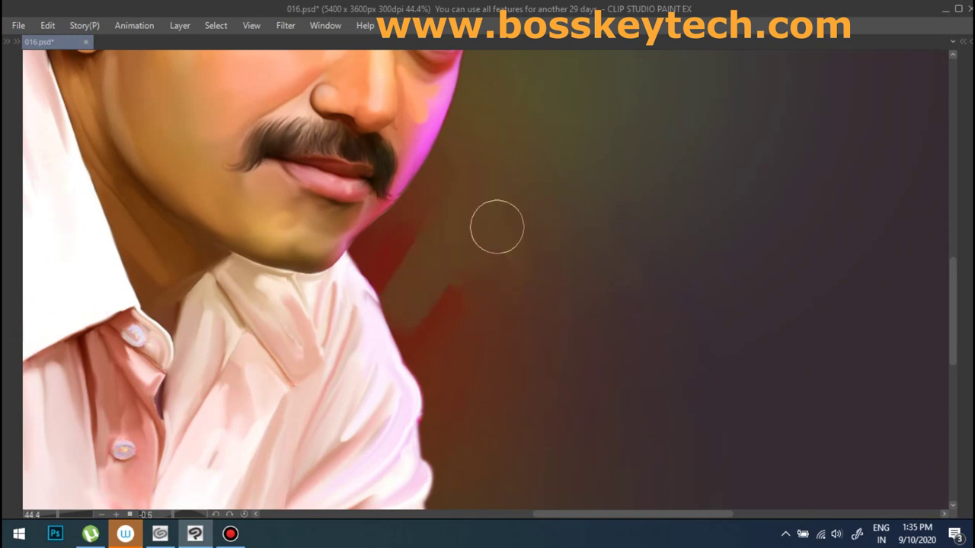
Pan and zoom around the portrait to review the shirt area and new background strokes.
left_click_drag(448, 440, 494, 276)
scroll(590, 275, "up", 5)
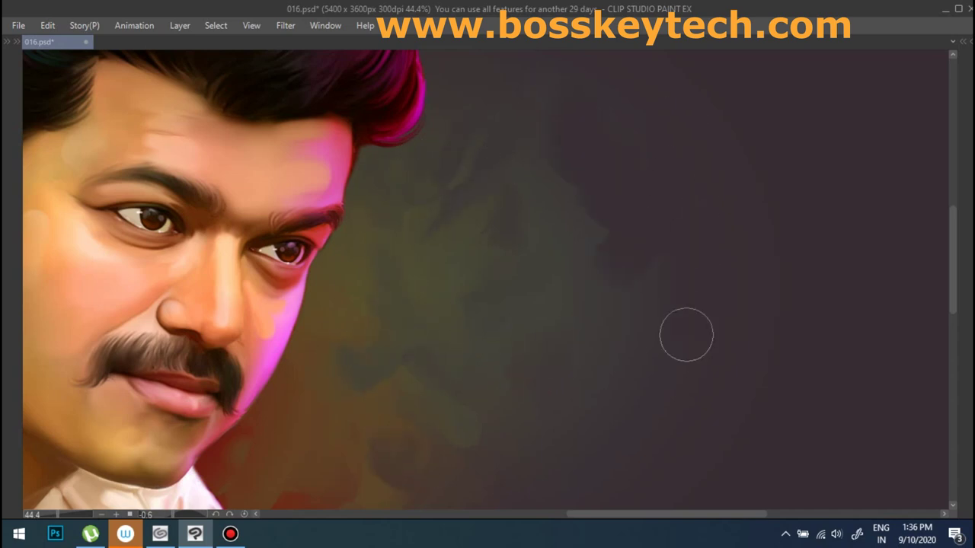
scroll(533, 243, "up", 5)
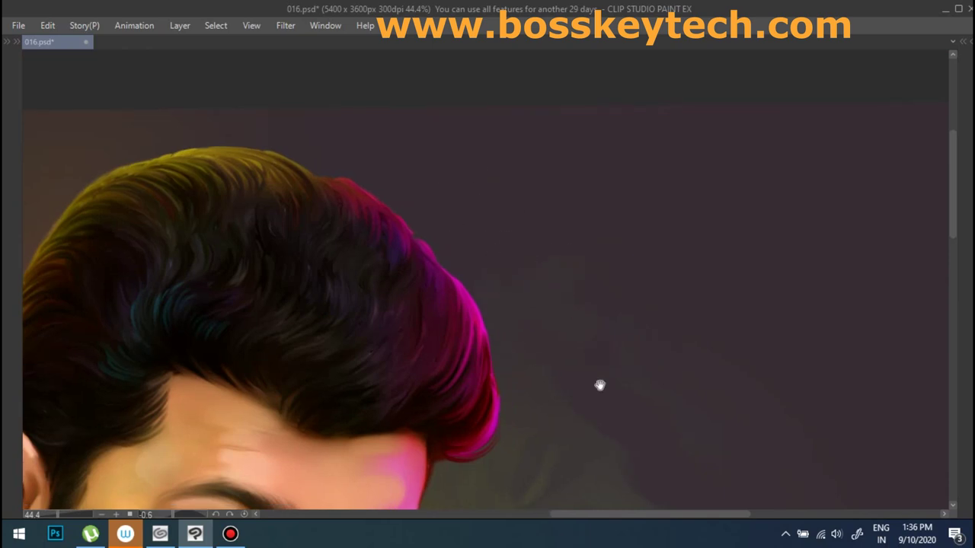
scroll(599, 385, "down", 3)
scroll(602, 322, "down", 2)
scroll(629, 185, "down", 3)
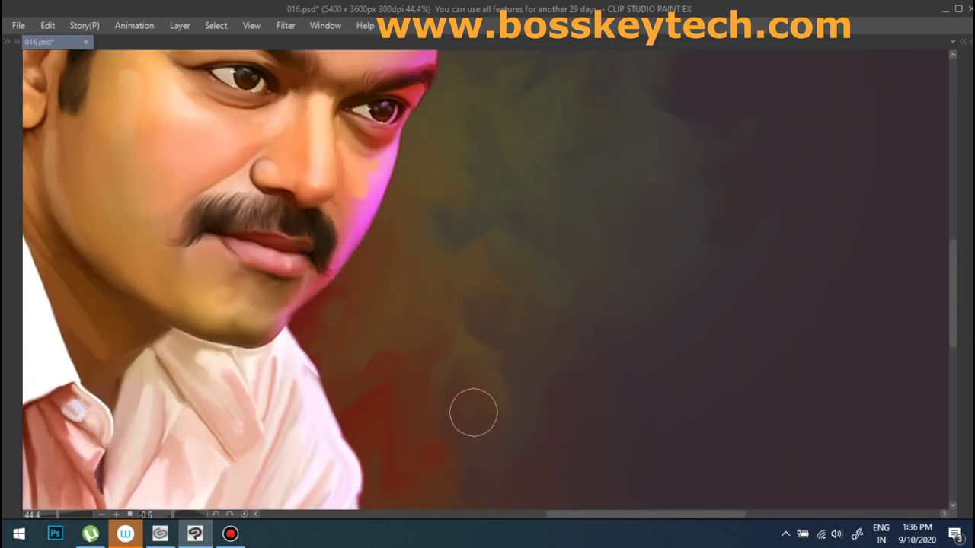
scroll(472, 414, "down", 3)
scroll(587, 203, "up", 3)
scroll(533, 263, "down", 1)
scroll(521, 288, "down", 3)
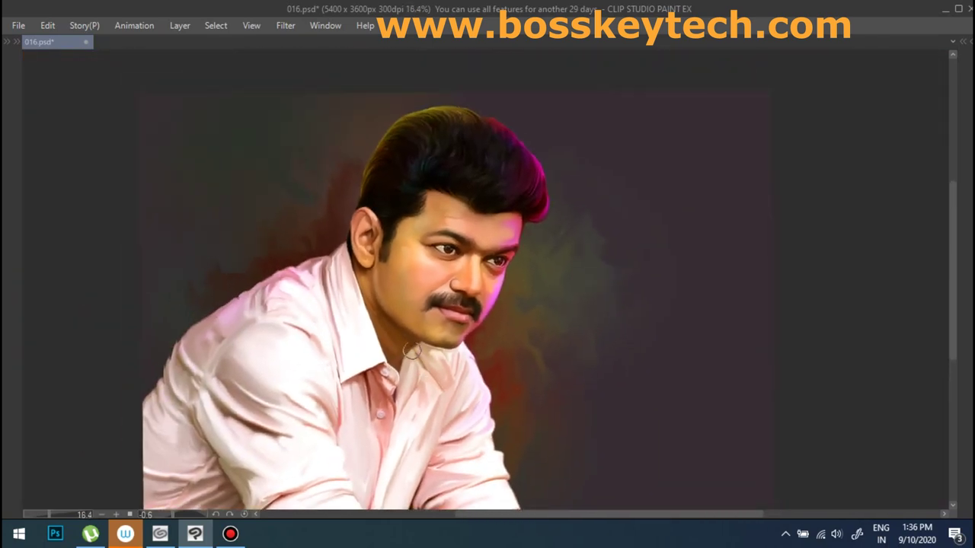
Open Hue/Saturation/Luminosity (Ctrl+U) and raise saturation to 4, leaving hue at 0.
scroll(617, 286, "up", 2)
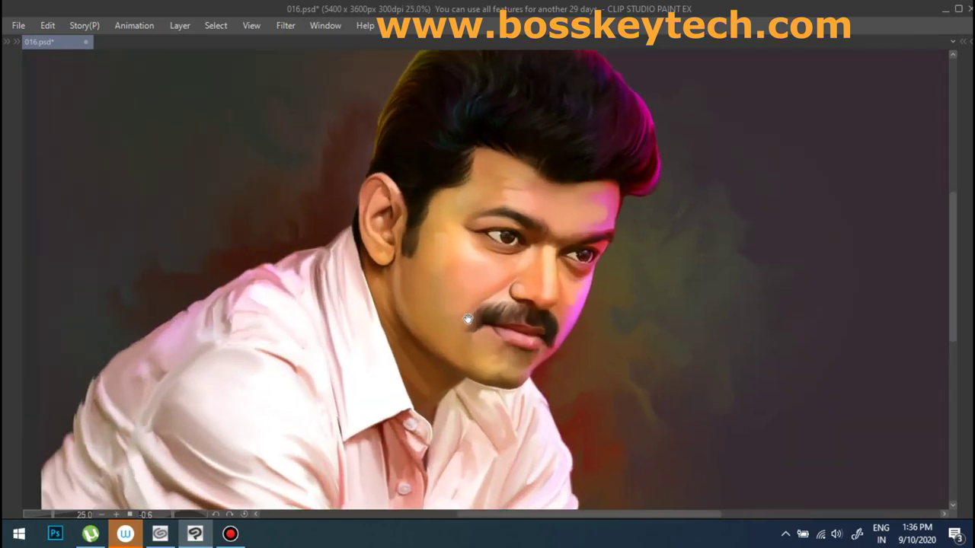
scroll(594, 297, "down", 3)
scroll(579, 308, "up", 1)
scroll(554, 323, "up", 2)
scroll(553, 324, "down", 1)
key("ctrl+u")
left_click_drag(748, 237, 754, 240)
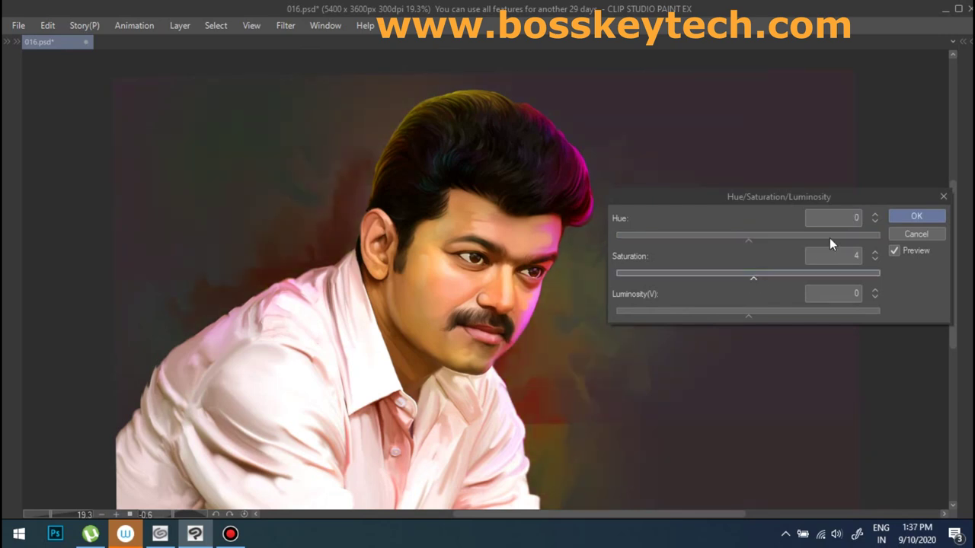